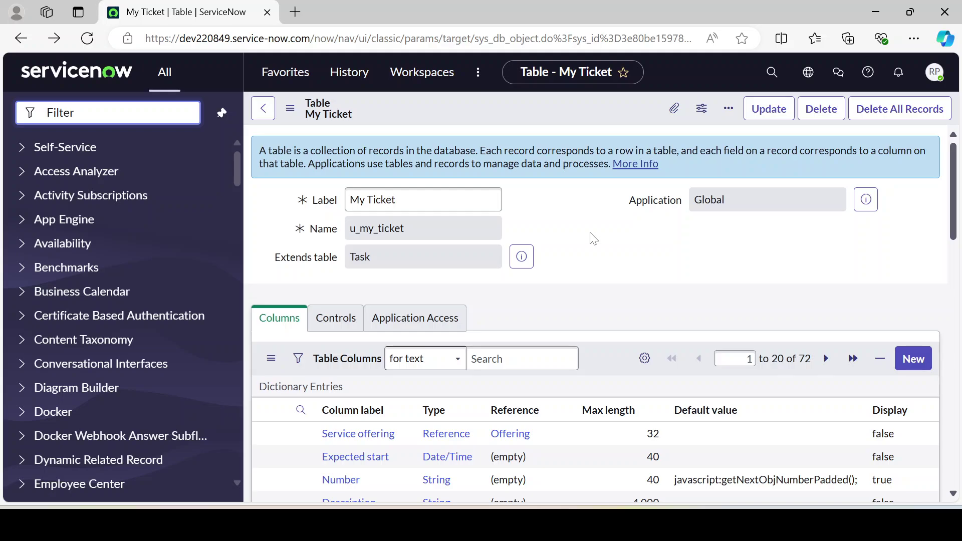
double_click(413, 231)
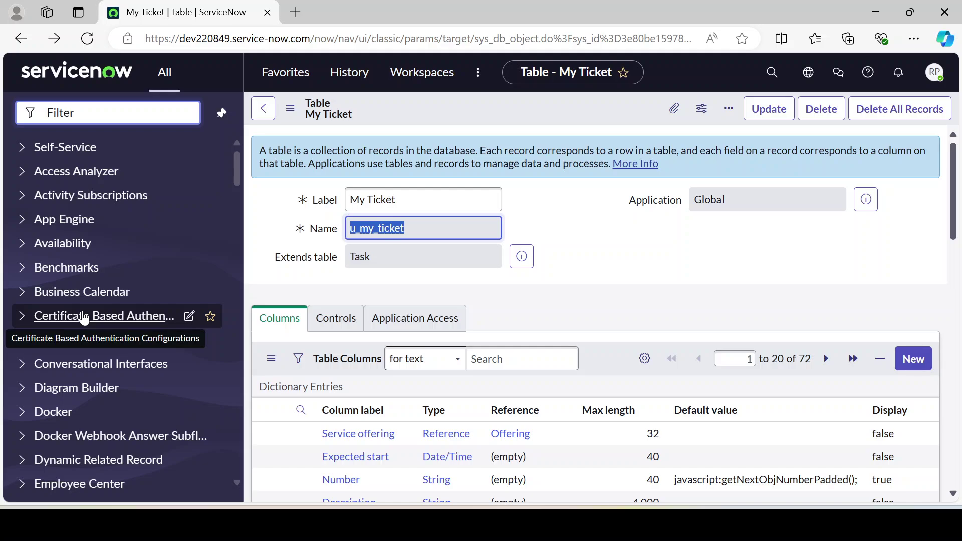
click(595, 223)
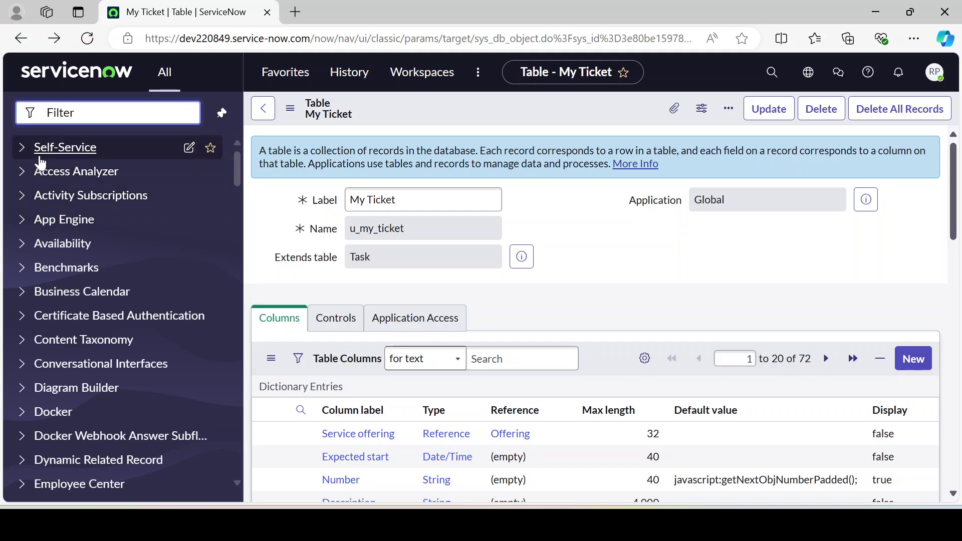
scroll(75, 278, down, 8)
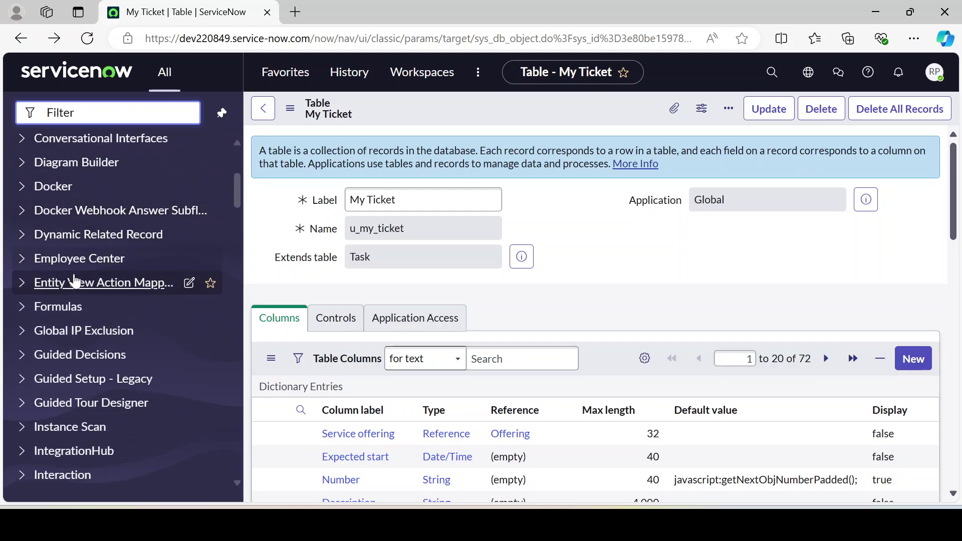
scroll(76, 279, down, 10)
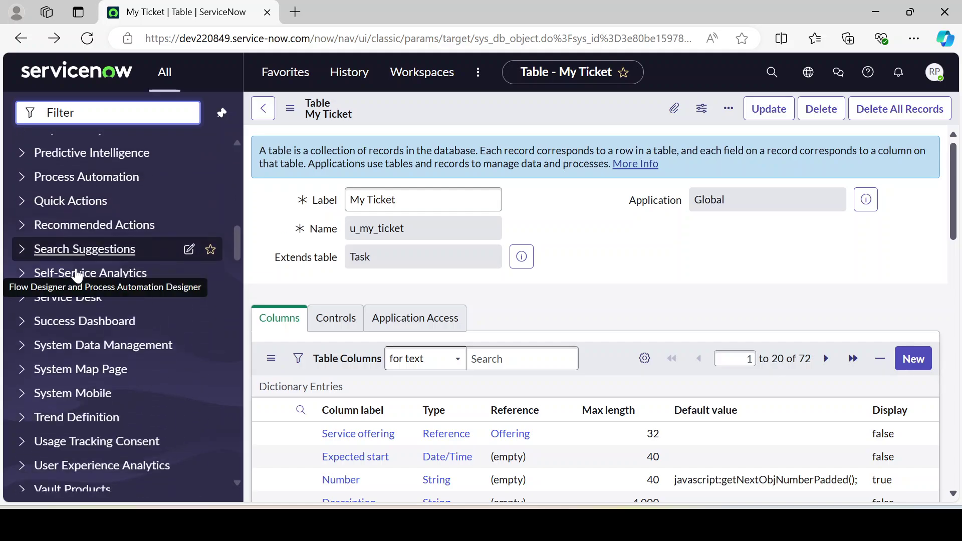
scroll(77, 275, down, 3)
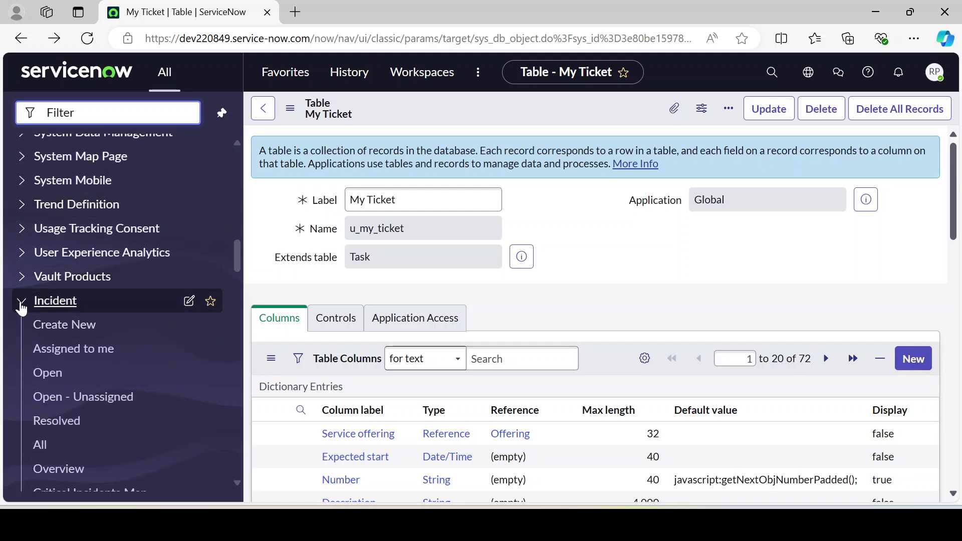
click(22, 302)
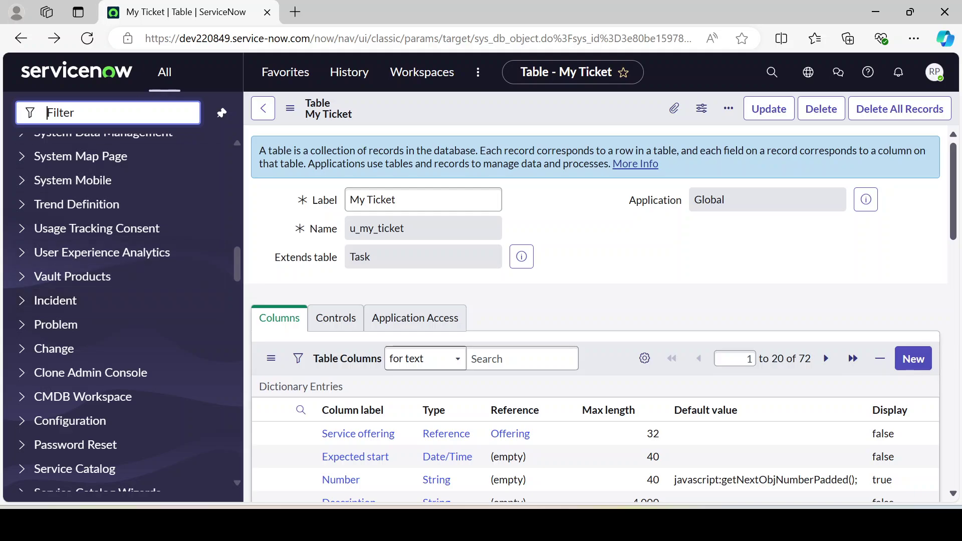
Filter the navigator for "application m" and open the Application Menus list under System Definition
text(applicat)
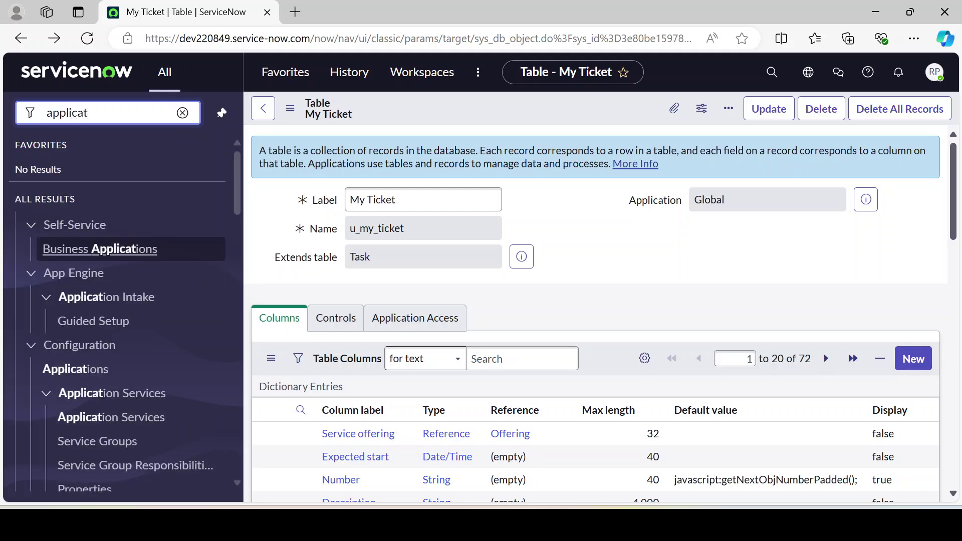
text(ion)
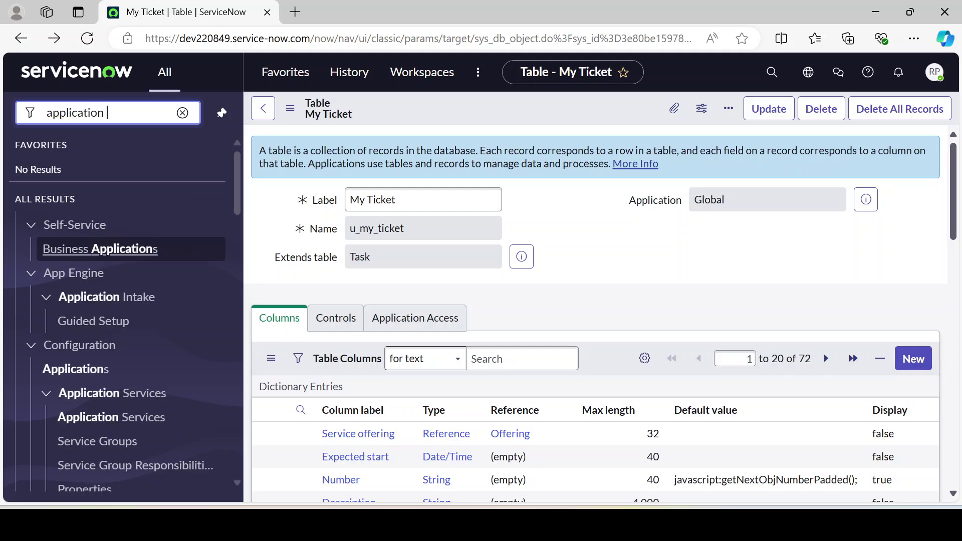
text( m)
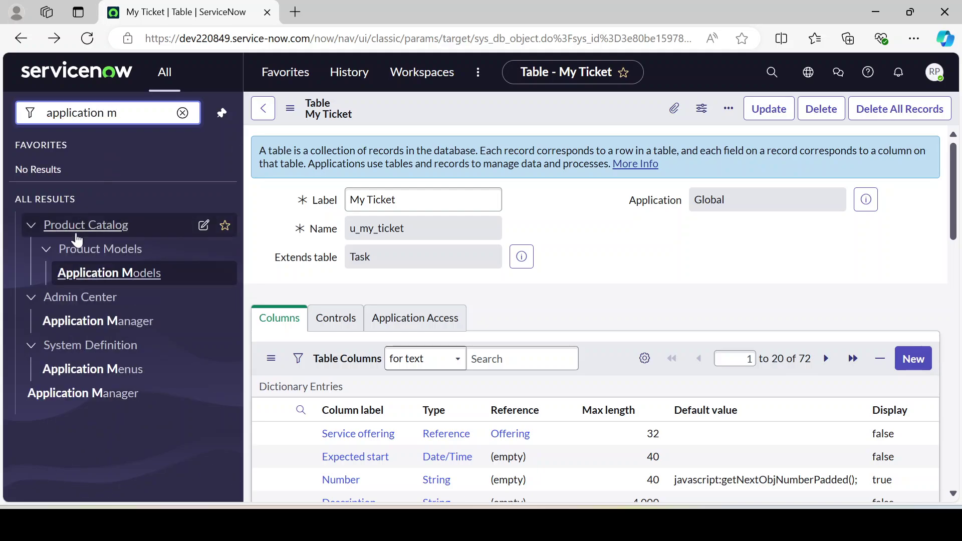
click(77, 371)
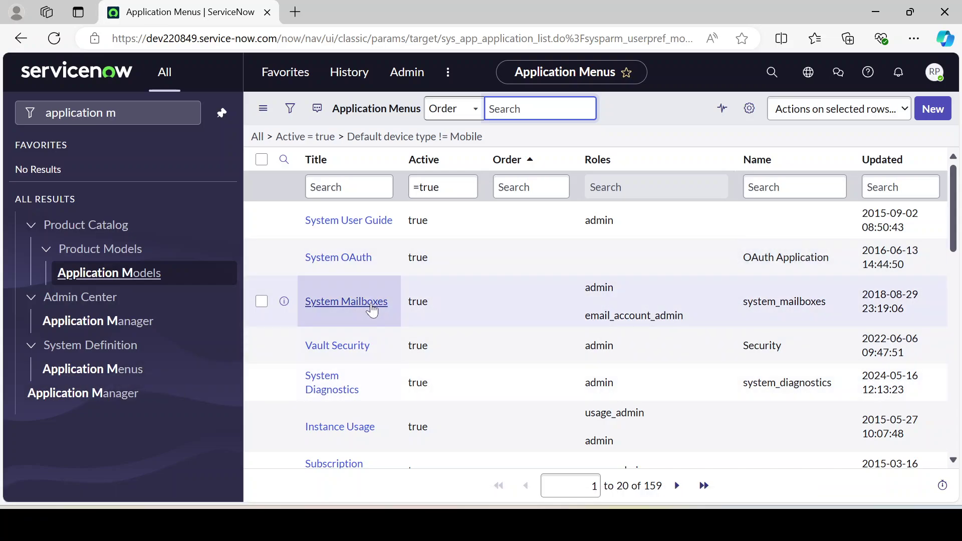
scroll(393, 328, down, 5)
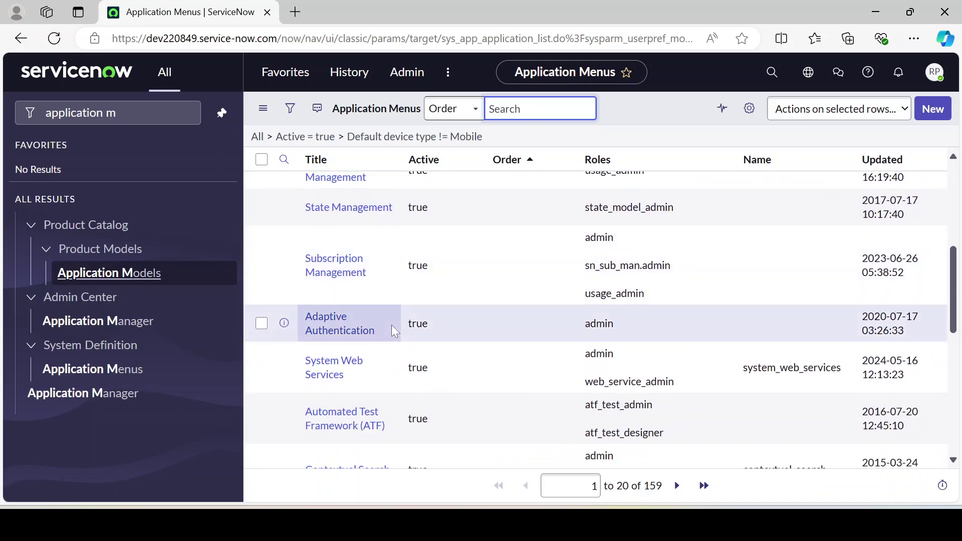
scroll(393, 328, up, 5)
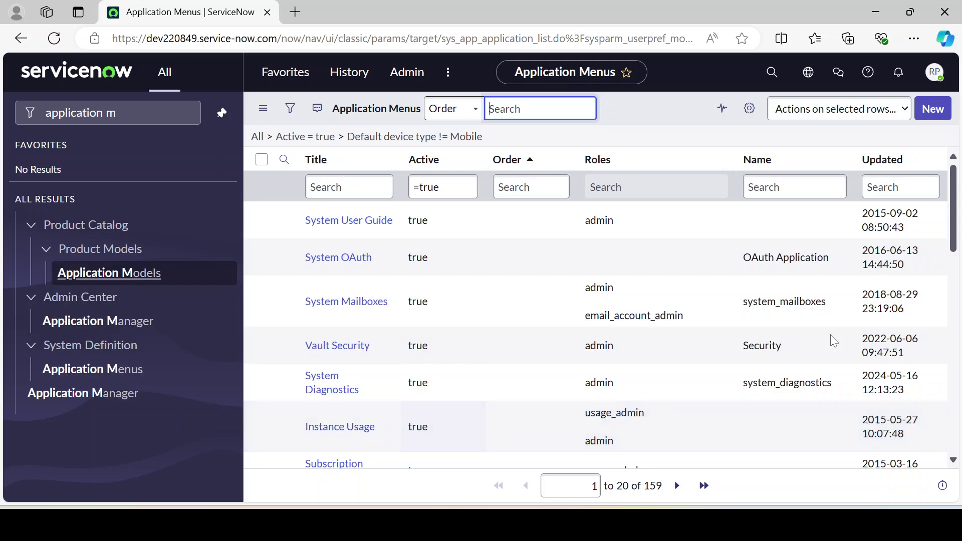
Start a new application menu record and title it "My Ticket"
click(671, 123)
click(933, 110)
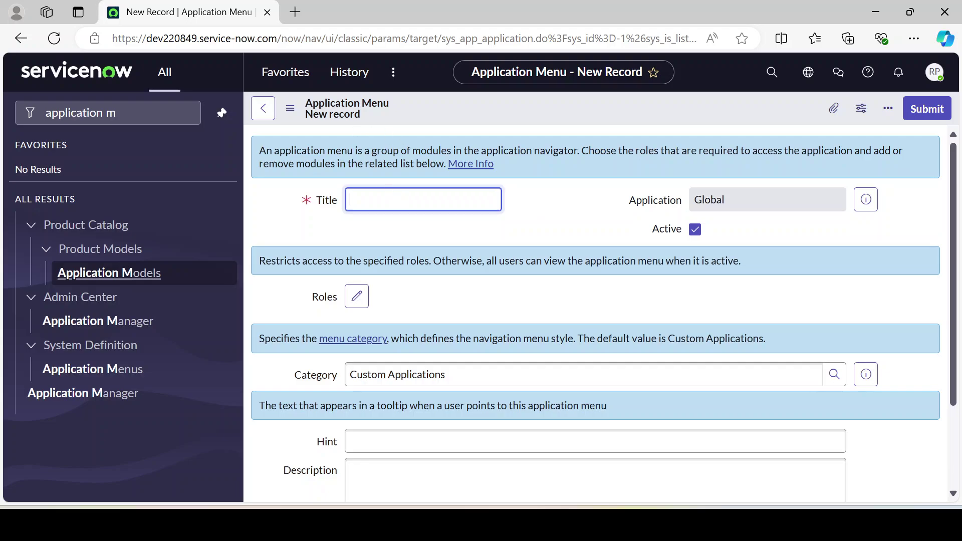
text(My Ticket)
click(597, 223)
click(312, 204)
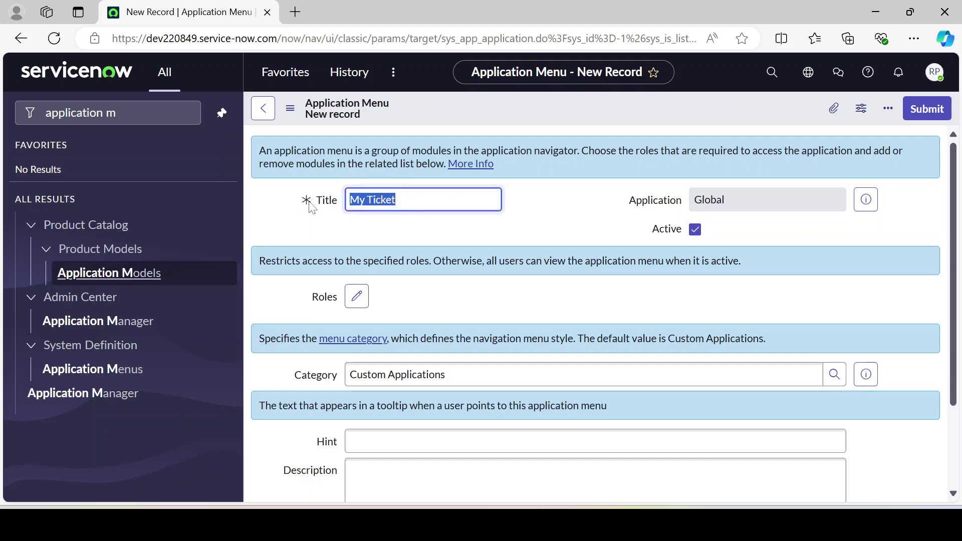
click(517, 242)
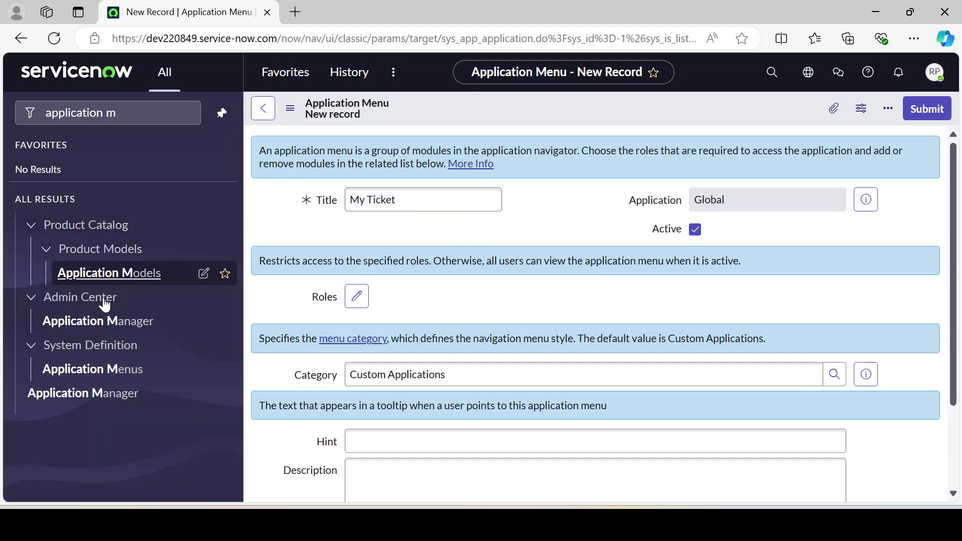
drag(395, 199, 284, 203)
click(555, 222)
drag(710, 199, 615, 226)
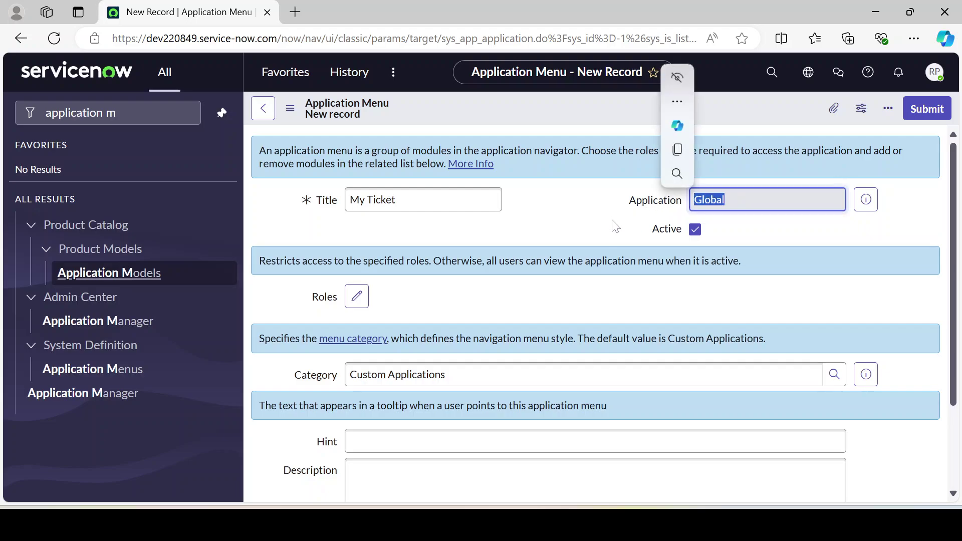
click(615, 227)
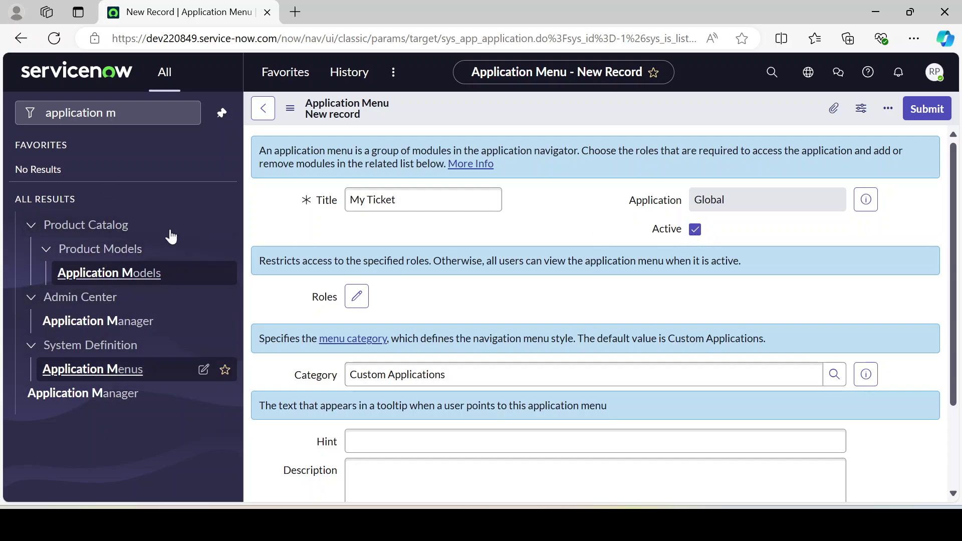
Restrict access to the new application menu to the itil role
scroll(506, 270, down, 3)
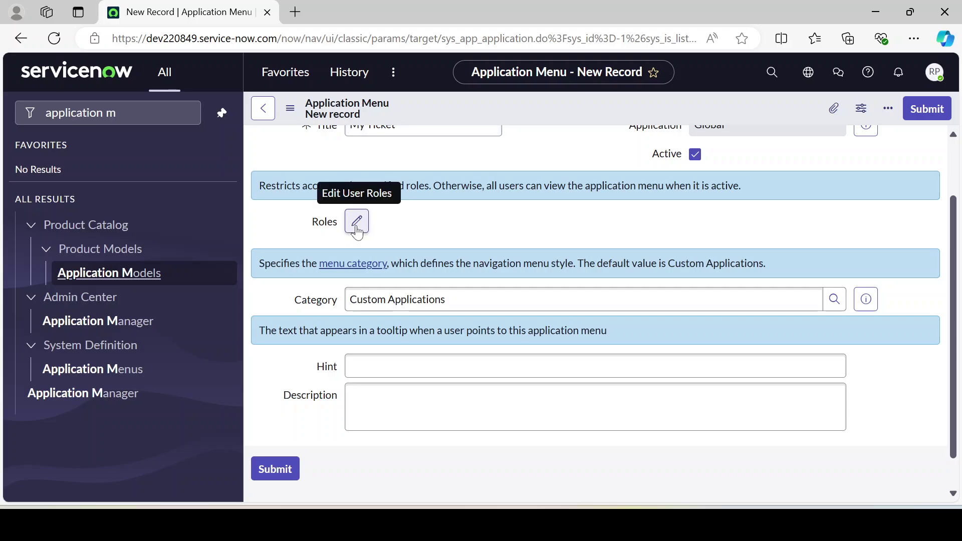
click(356, 226)
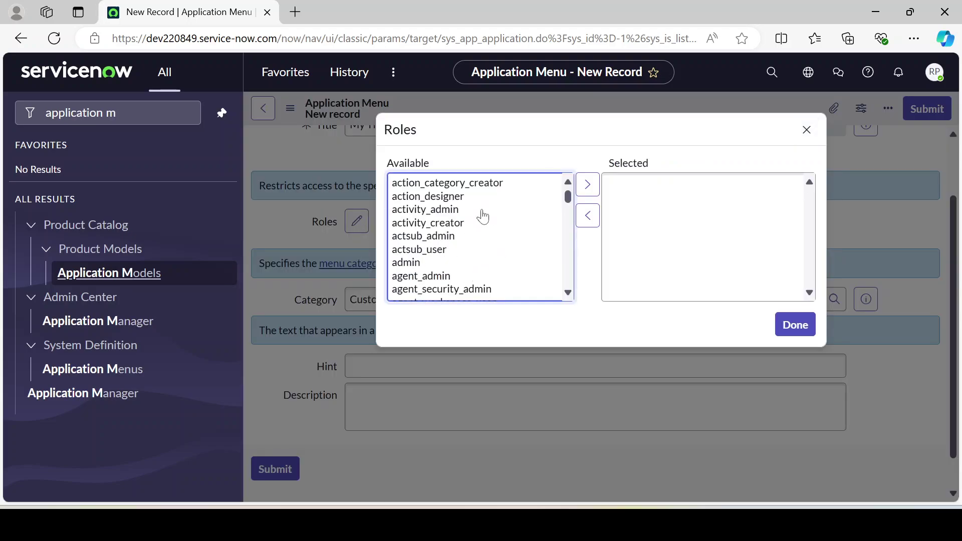
scroll(454, 258, down, 3)
scroll(476, 250, up, 3)
click(442, 236)
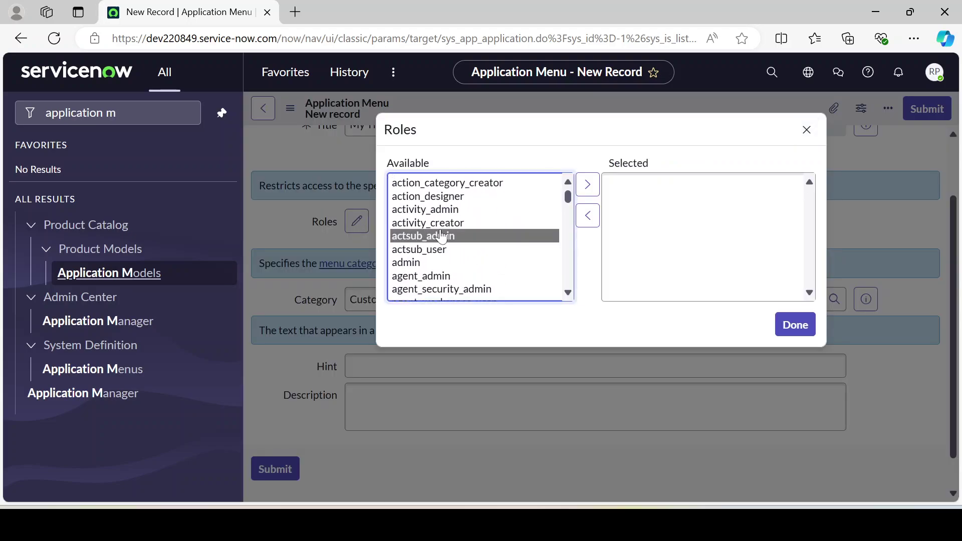
text(itil)
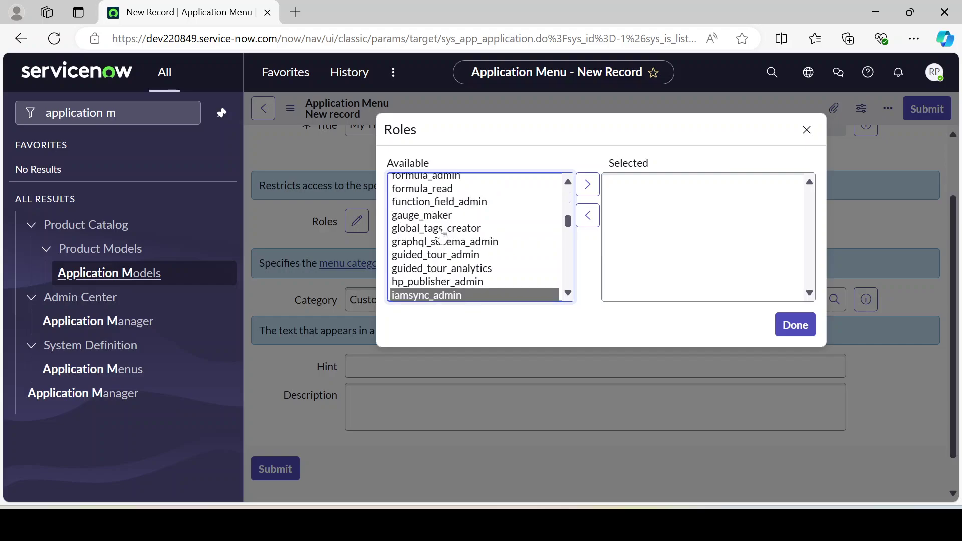
click(588, 185)
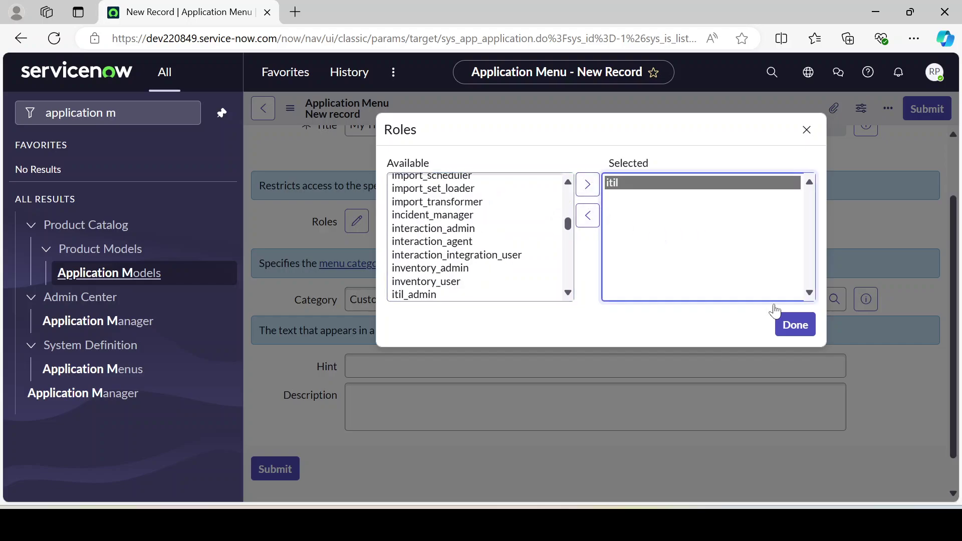
click(797, 328)
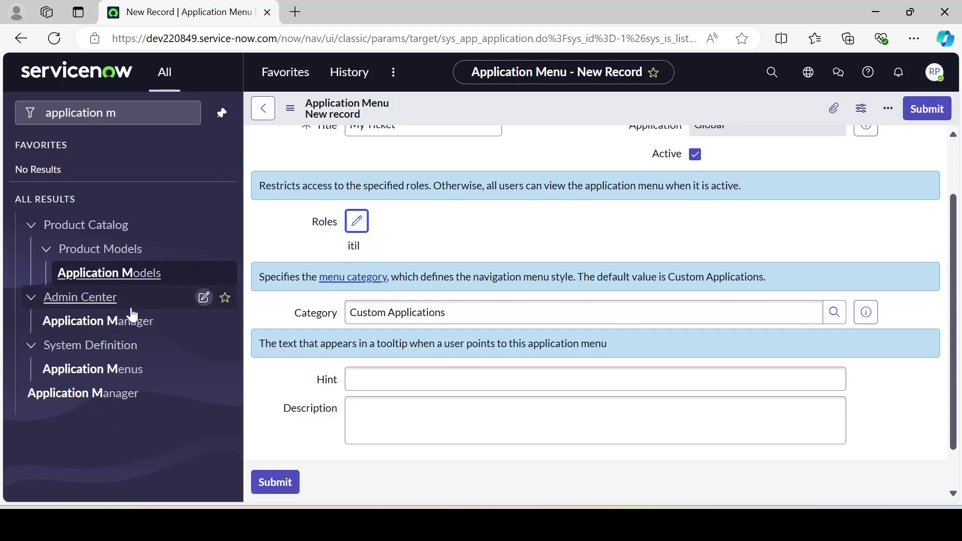
Review the role, category and hint fields of the new application menu record
scroll(383, 252, up, 2)
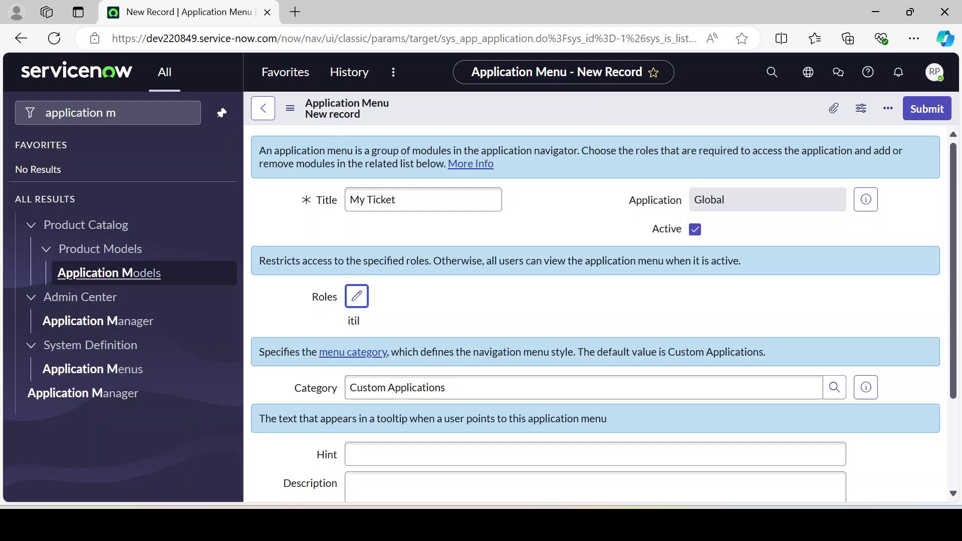
click(303, 220)
click(417, 324)
scroll(417, 323, down, 3)
click(401, 262)
drag(445, 262, 286, 267)
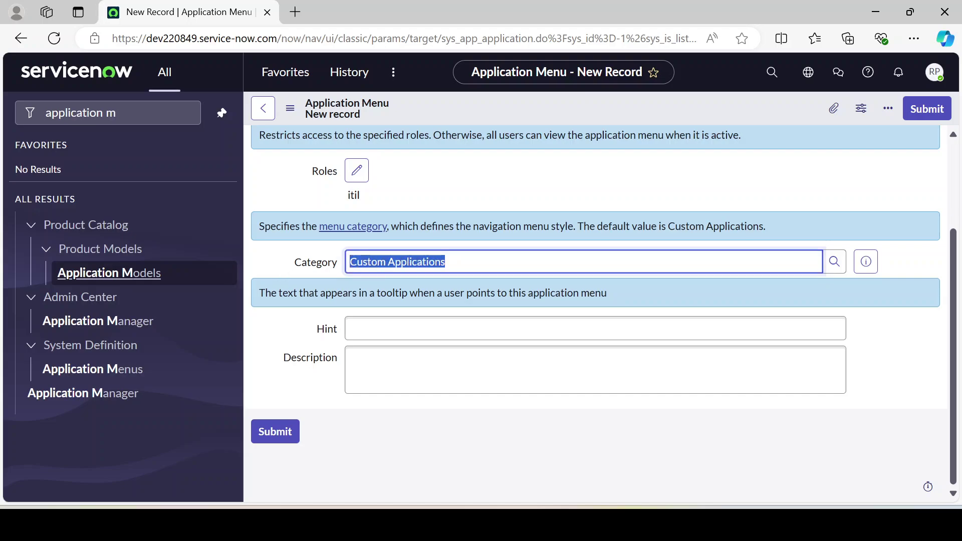
click(445, 261)
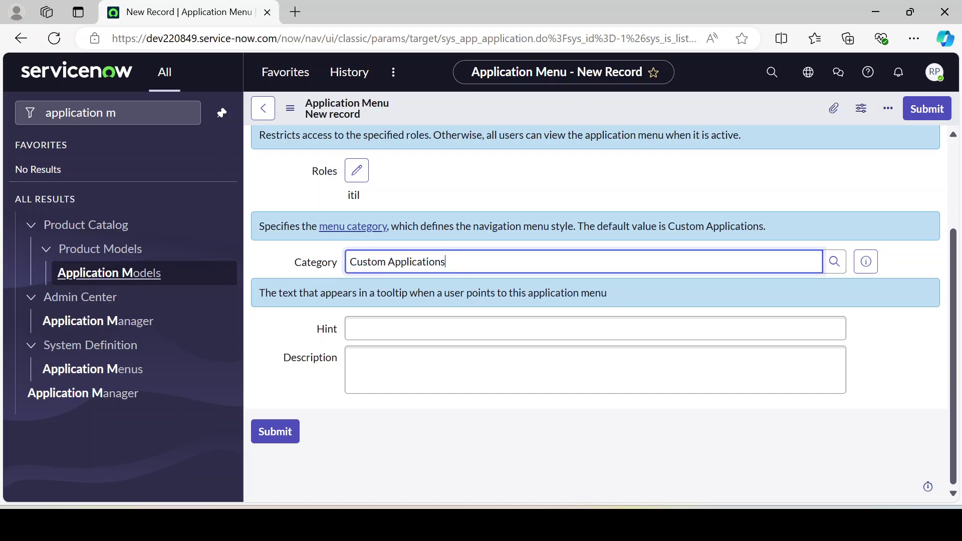
click(353, 323)
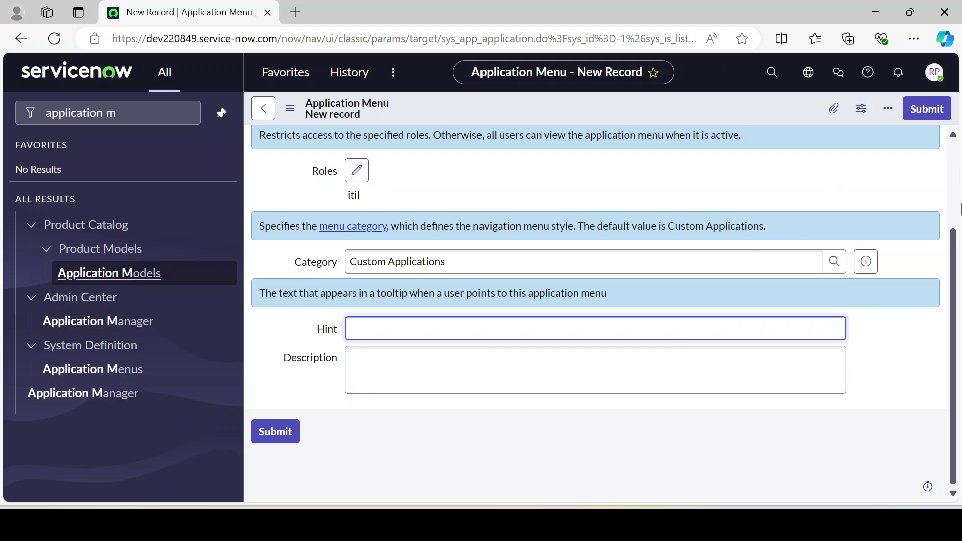
Remove the itil role from the new application menu's selected roles
click(365, 172)
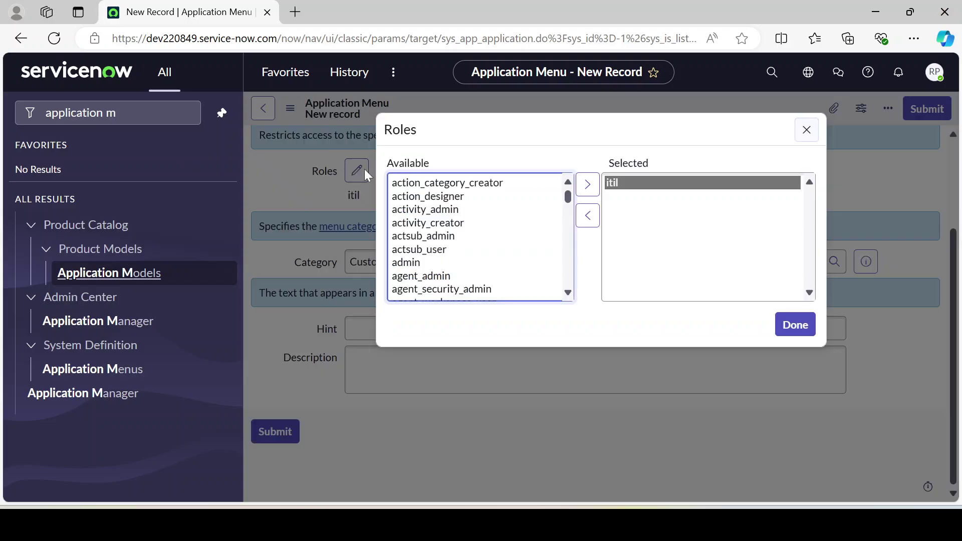
click(587, 215)
click(794, 325)
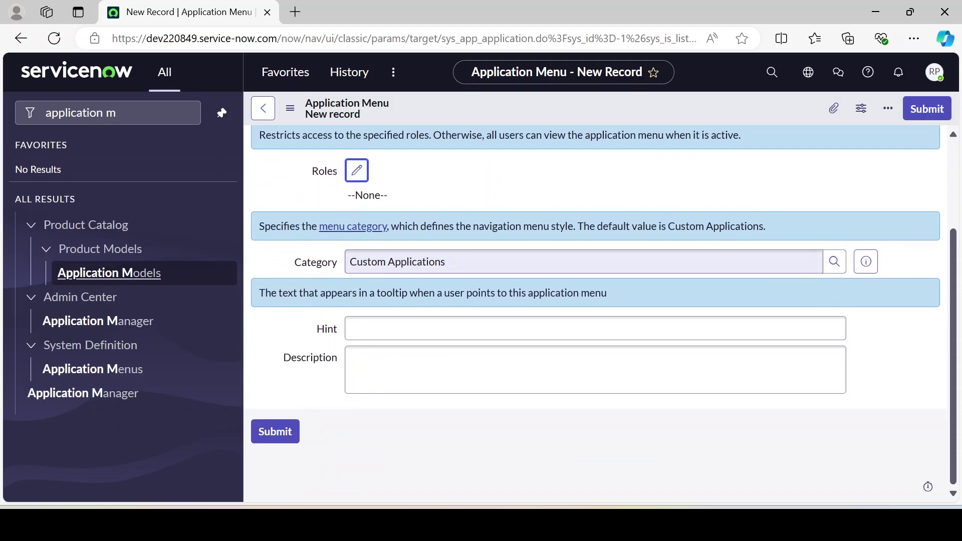
Submit the My Ticket application menu and sort the Application Menus list by Updated in descending order
scroll(379, 308, up, 2)
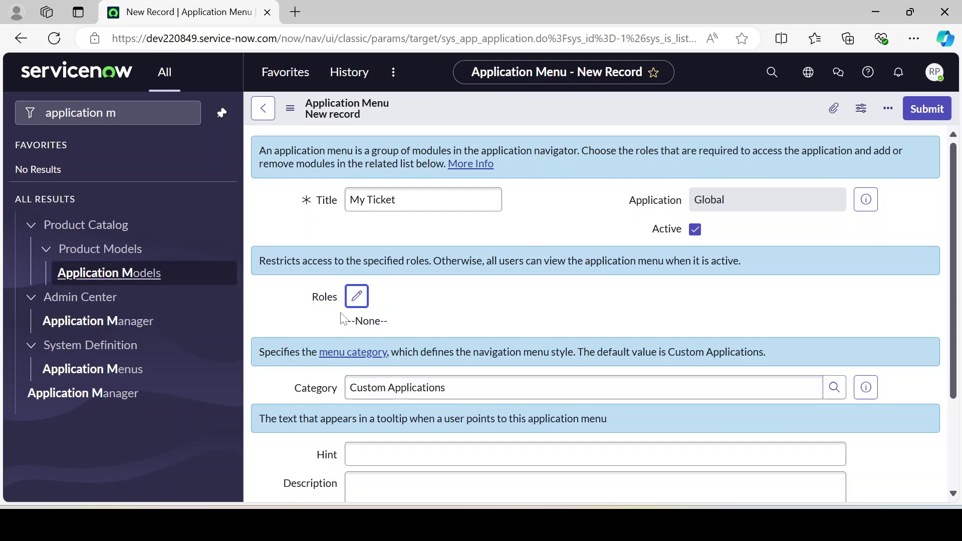
click(927, 108)
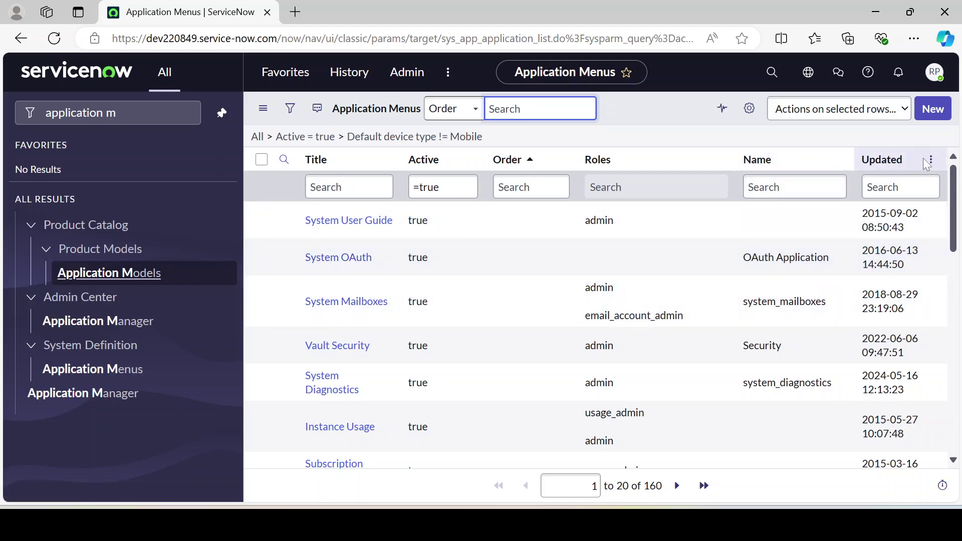
click(929, 159)
click(826, 190)
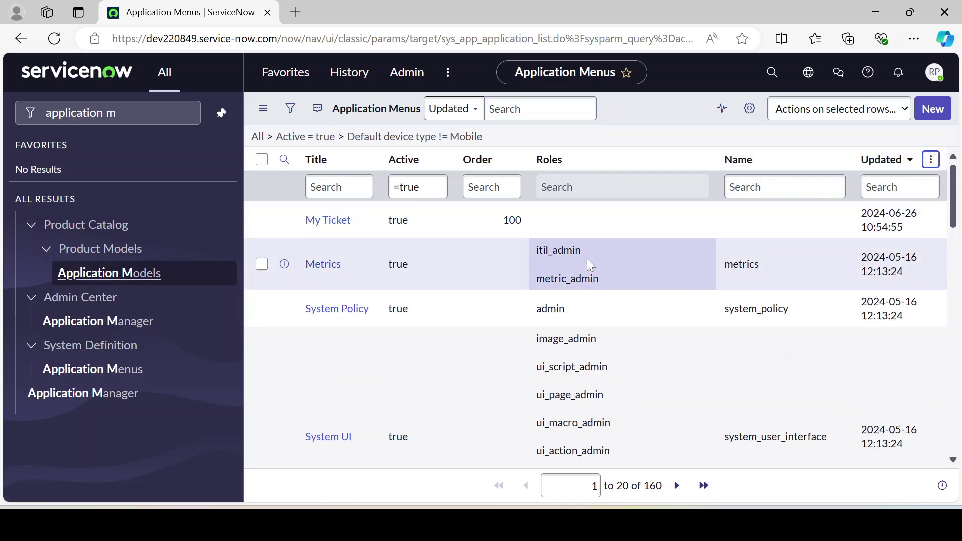
Open the My Ticket application menu record and check its Modules related list
click(325, 220)
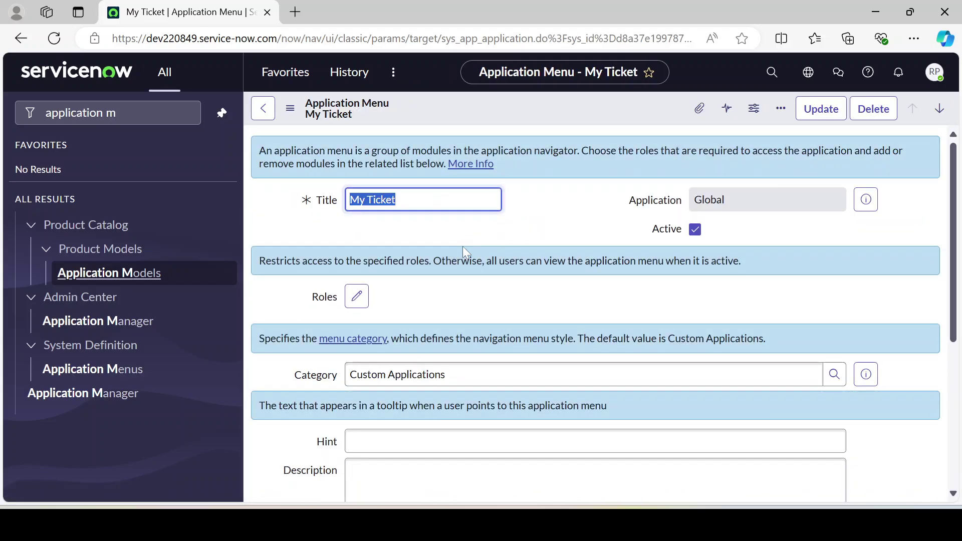
scroll(346, 321, down, 1)
scroll(345, 319, down, 3)
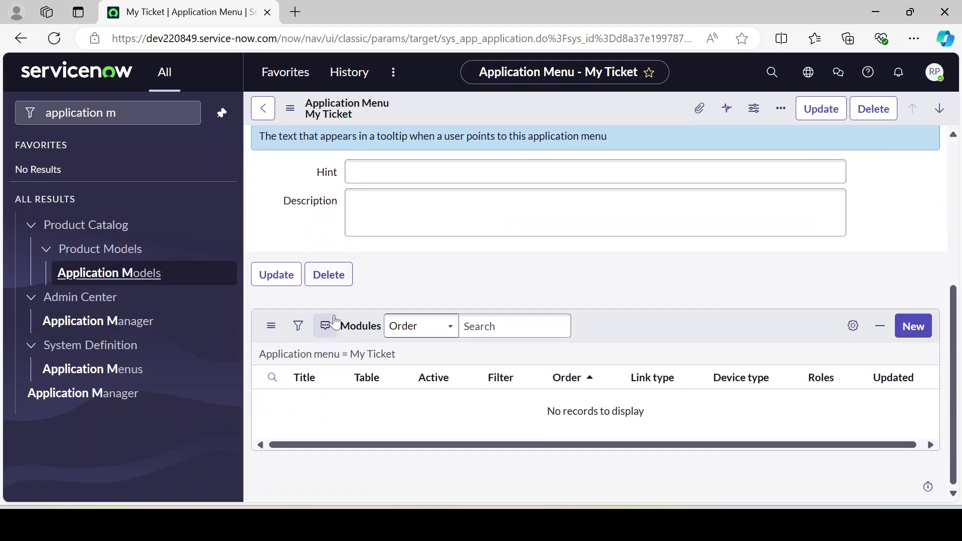
scroll(513, 276, up, 4)
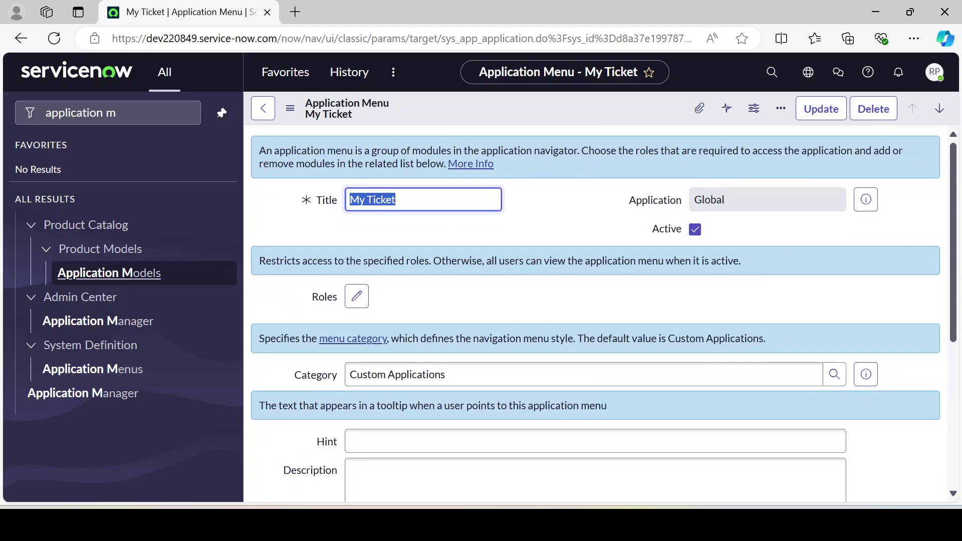
Search the application navigator for "my ti" to look for the new My Ticket menu
click(587, 212)
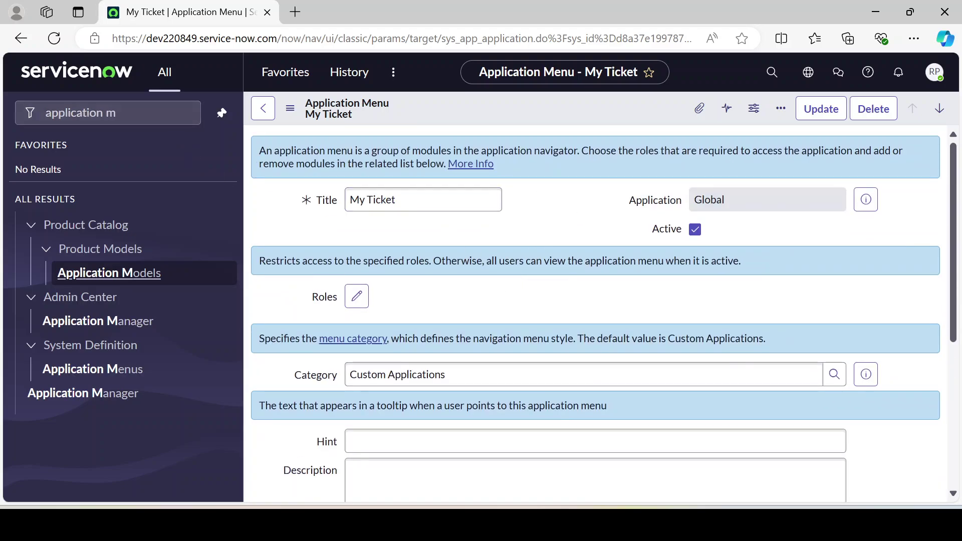
click(181, 113)
click(48, 41)
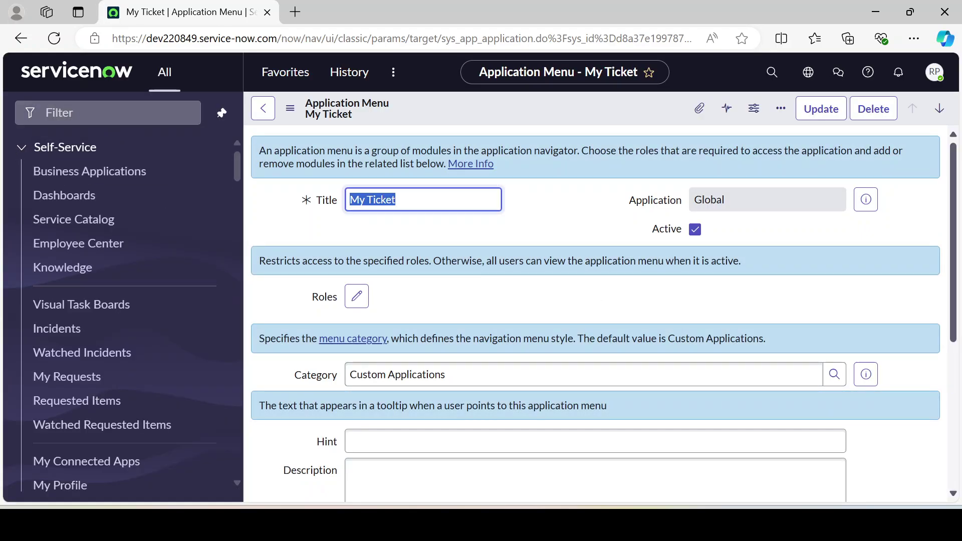
click(107, 112)
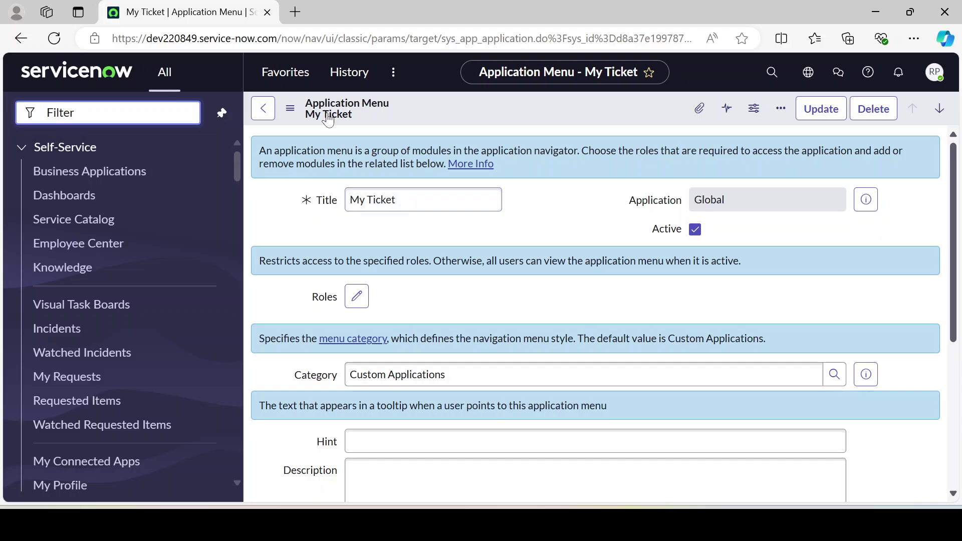
text(my)
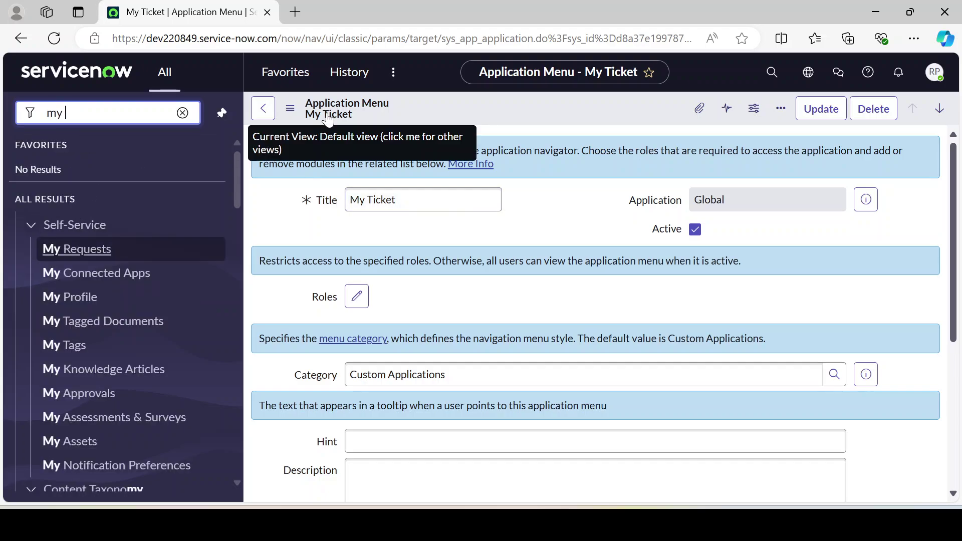
text( ti)
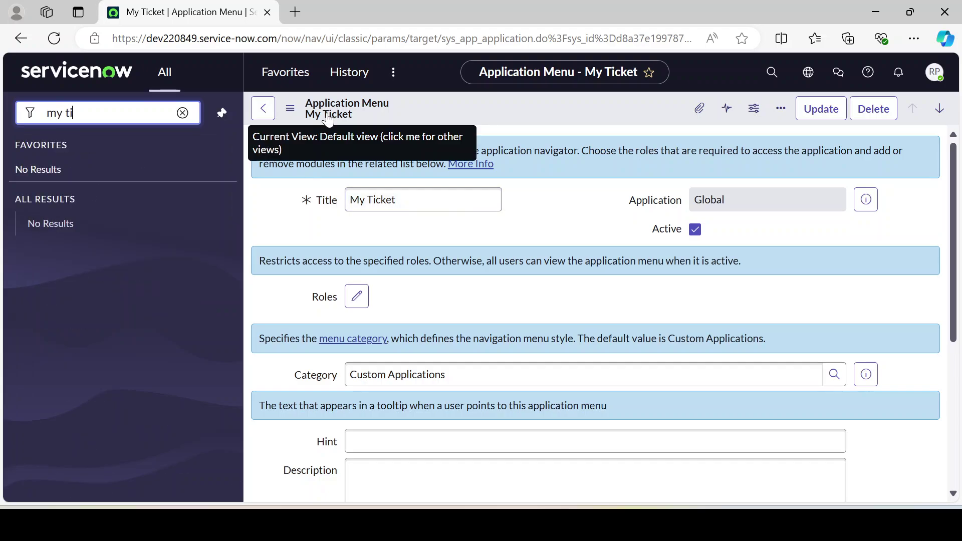
key(BackSpace)
key(BackSpace)
key(BackSpace)
key(BackSpace)
key(BackSpace)
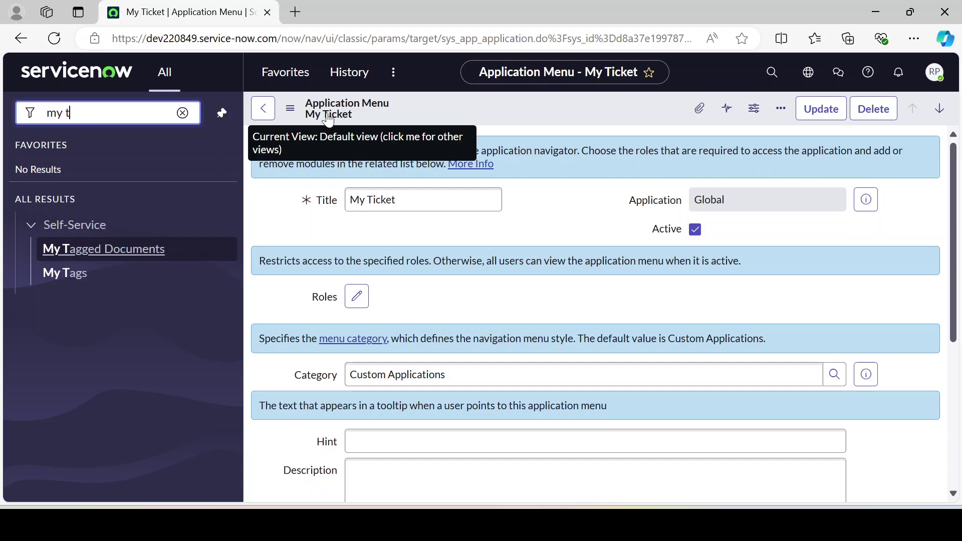
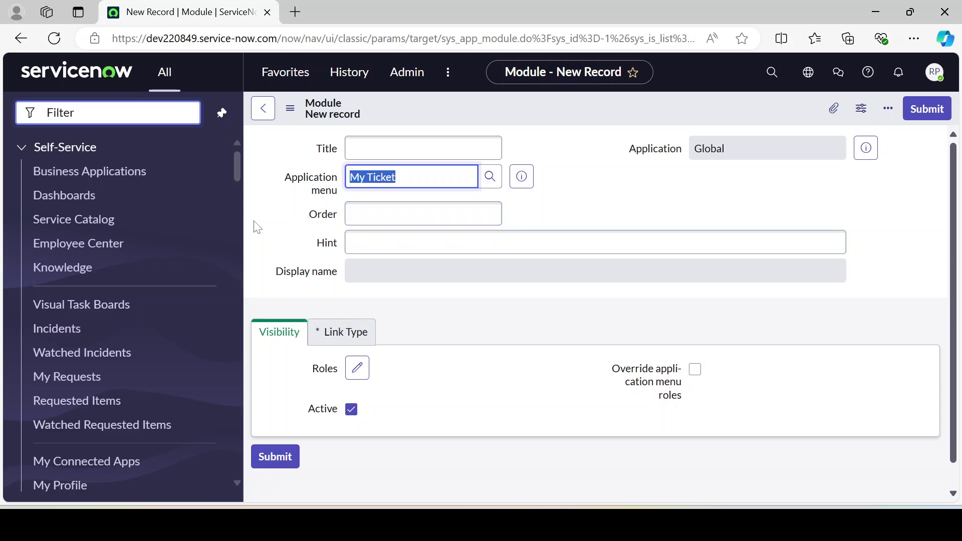
Find "modules" in the navigator, open System Definition's Modules list in a separate browser tab, and start a new module record
click(617, 207)
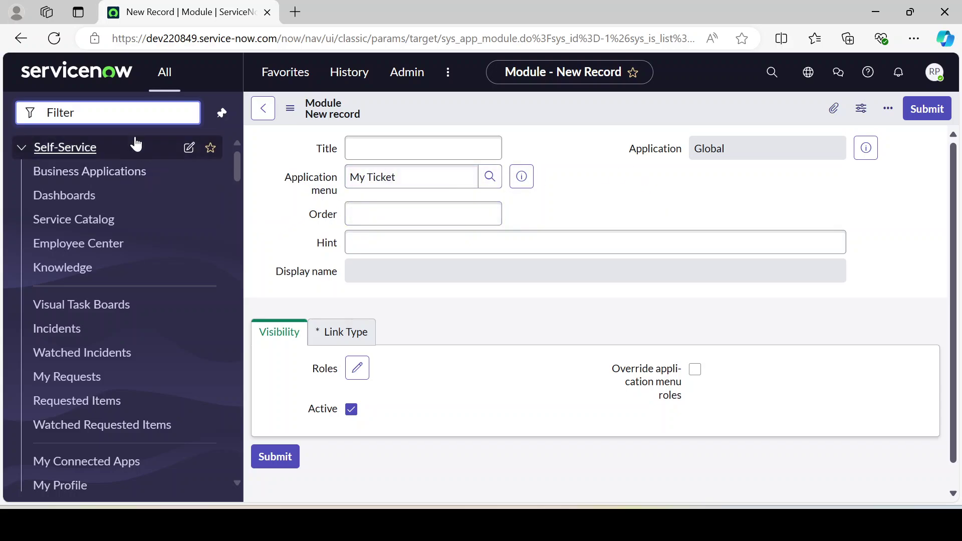
click(48, 112)
text(m)
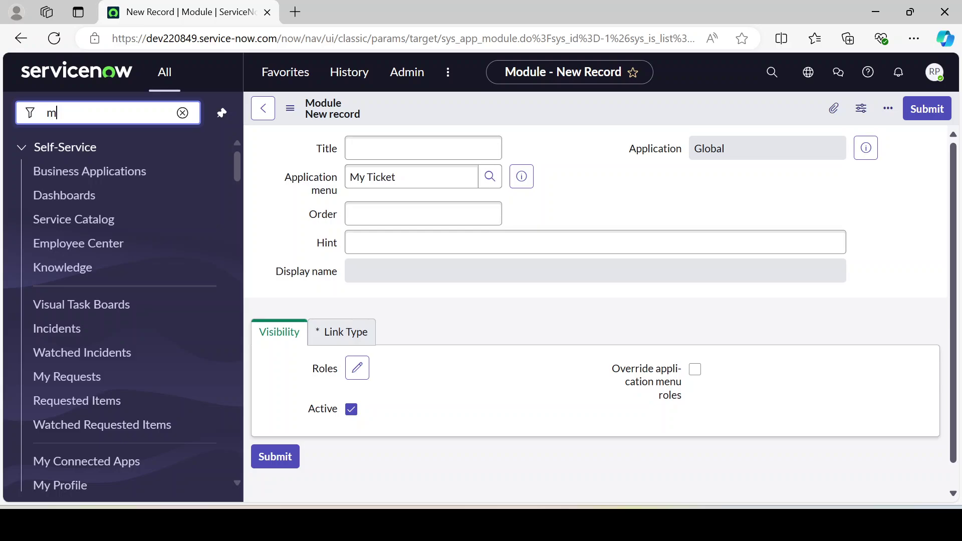
text(odules)
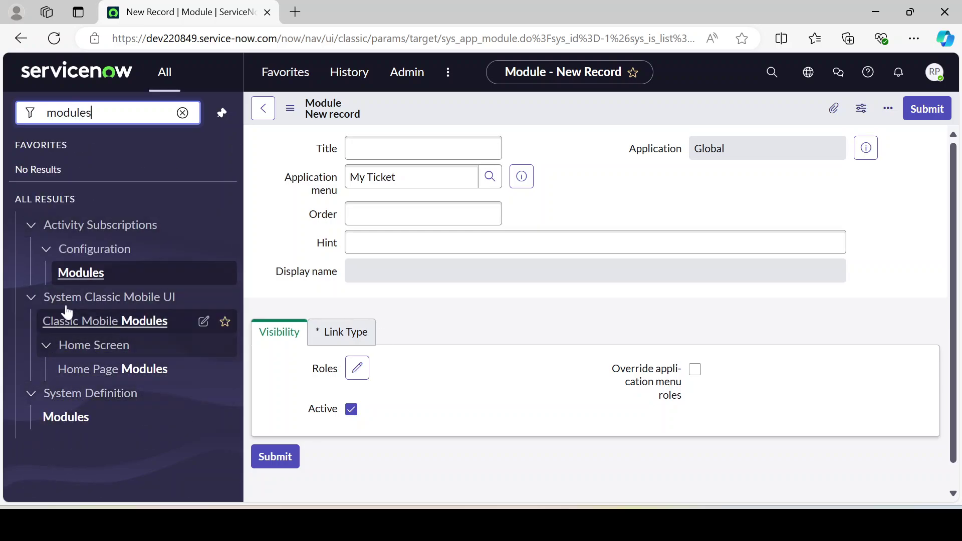
middle_click(78, 427)
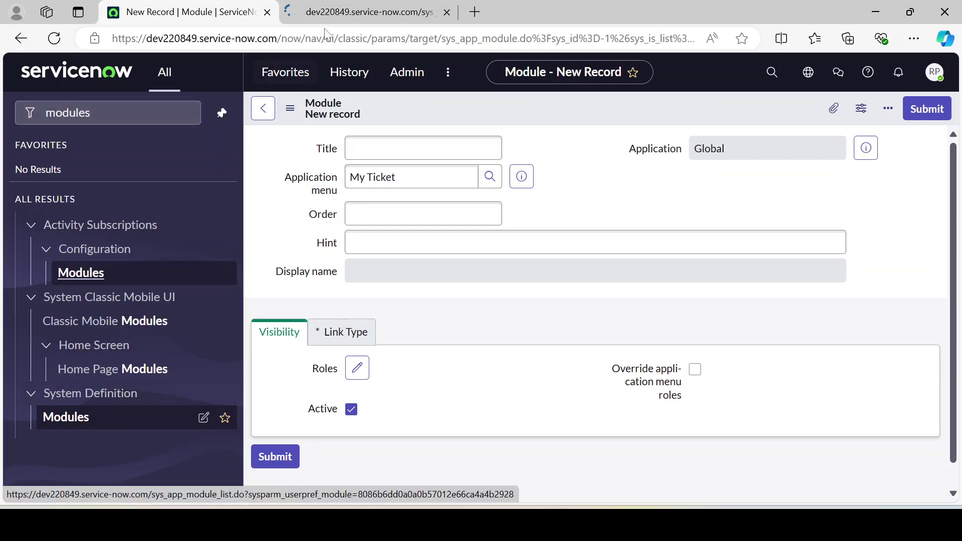
click(339, 17)
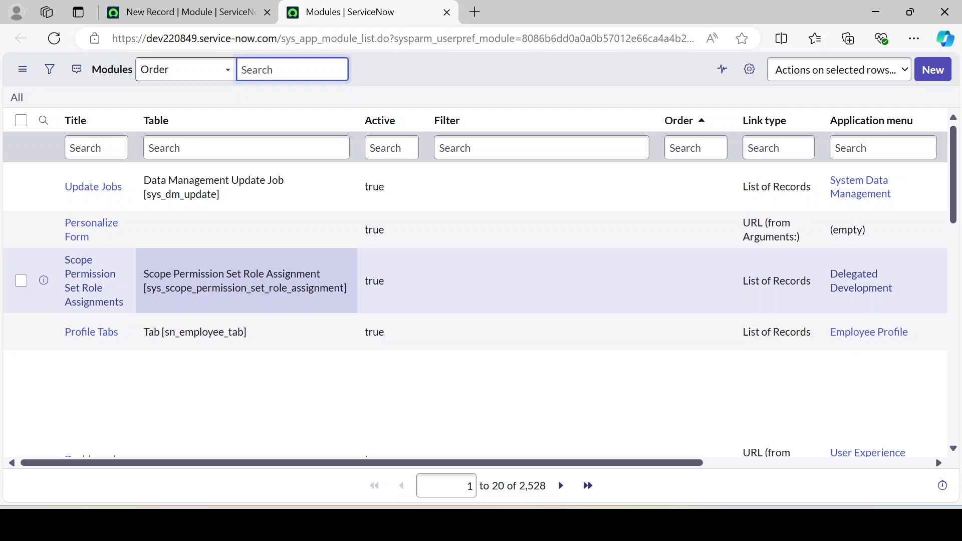
click(934, 76)
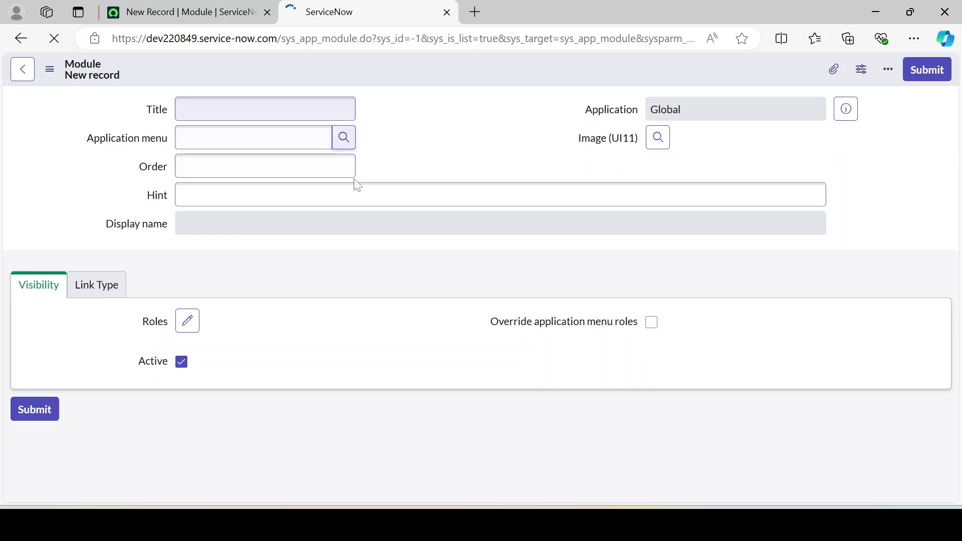
Compare the Application menu field on the My Ticket module form with the one on the new record from the Modules list
click(192, 12)
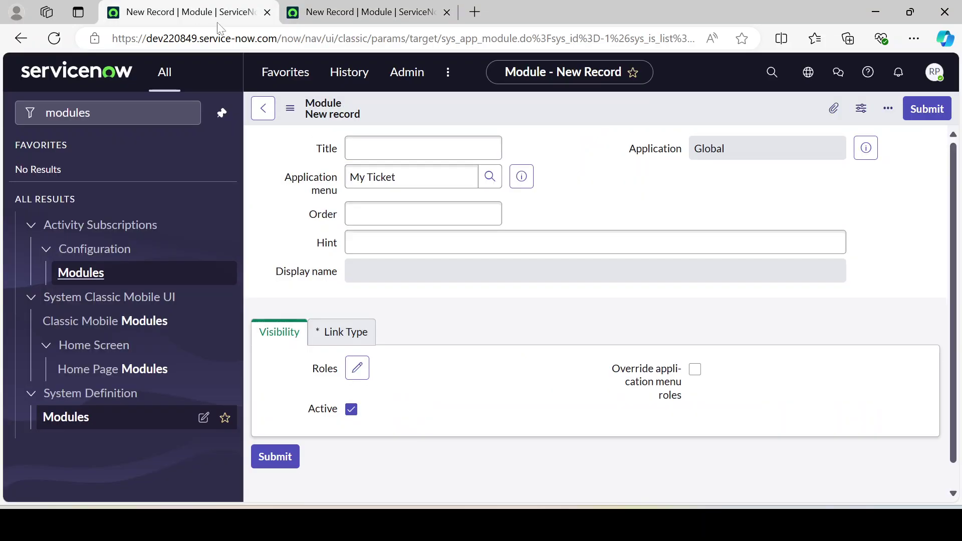
drag(401, 176, 278, 183)
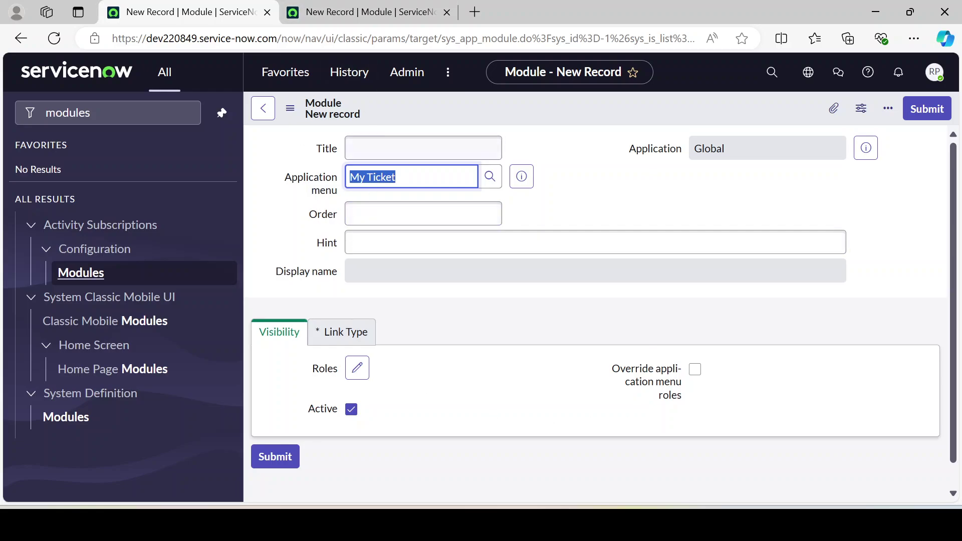
key(ctrl+Tab)
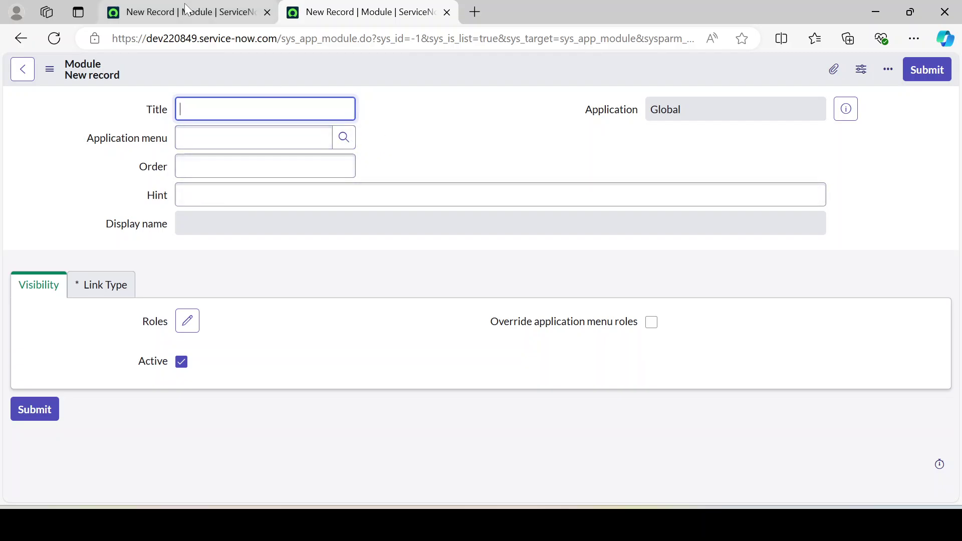
key(ctrl+Tab)
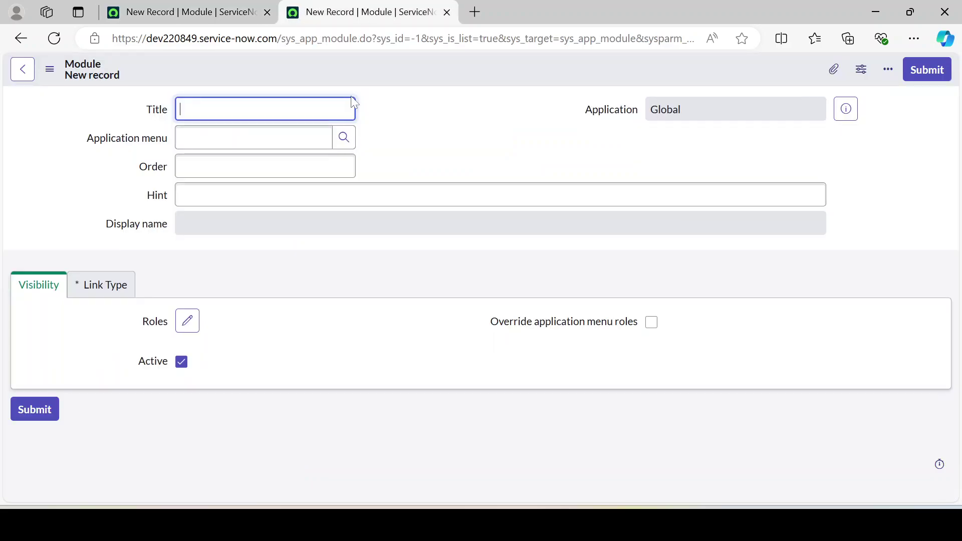
Title the new module record from the Modules list "Create New"
click(356, 12)
text(Create New)
click(435, 118)
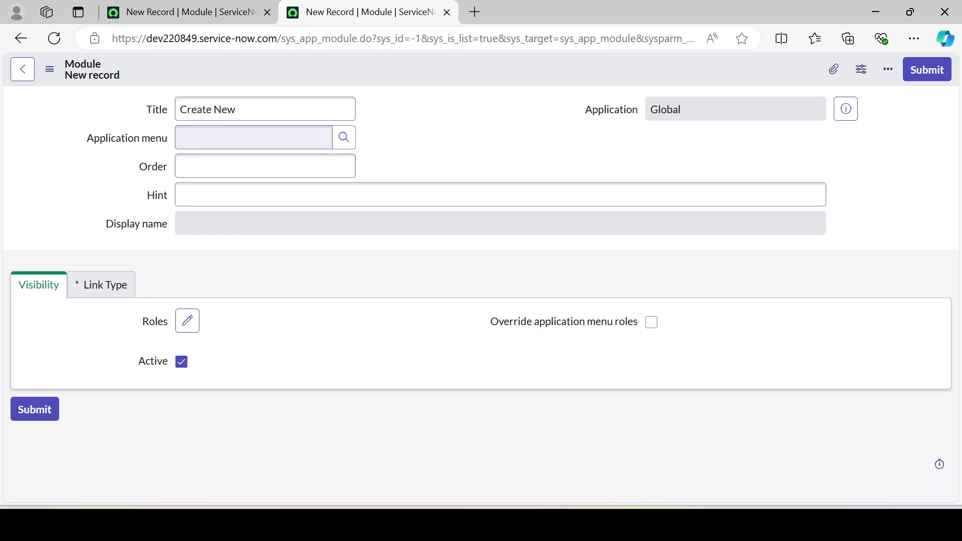
click(141, 110)
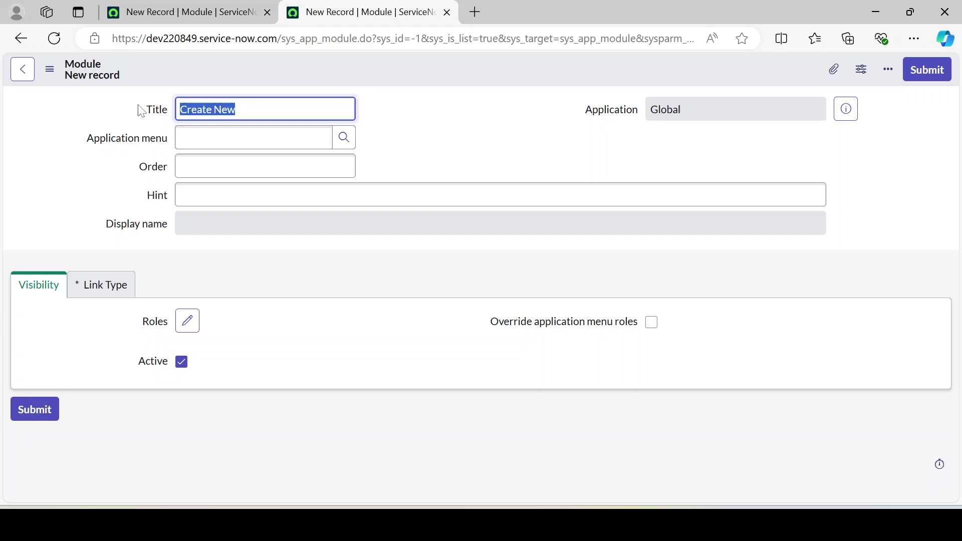
click(449, 150)
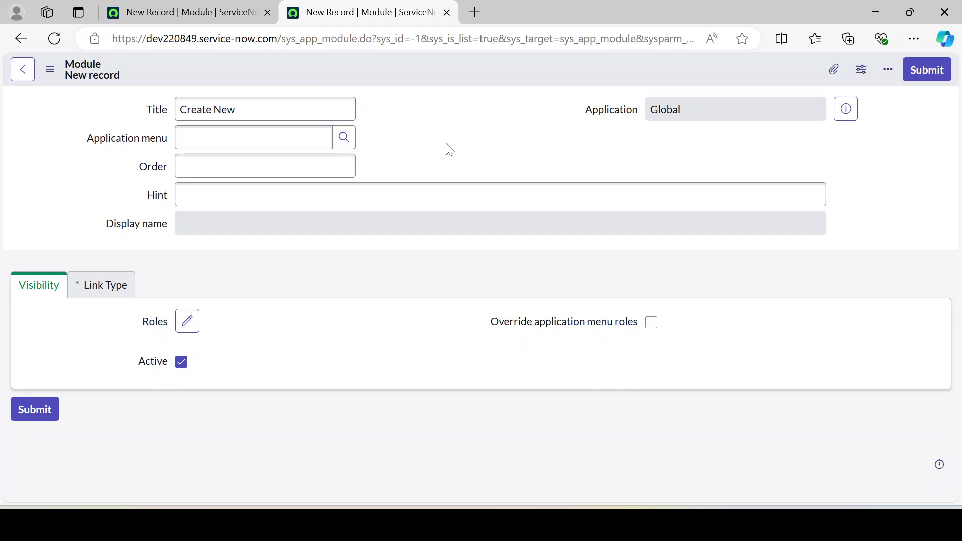
Assign the Create New module to the My Ticket application menu
click(253, 138)
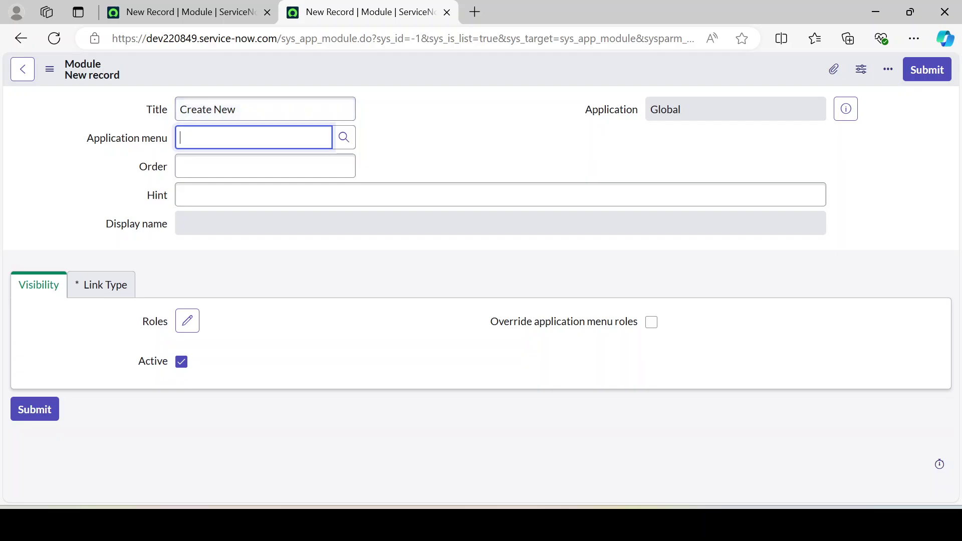
click(209, 10)
click(368, 11)
text(my)
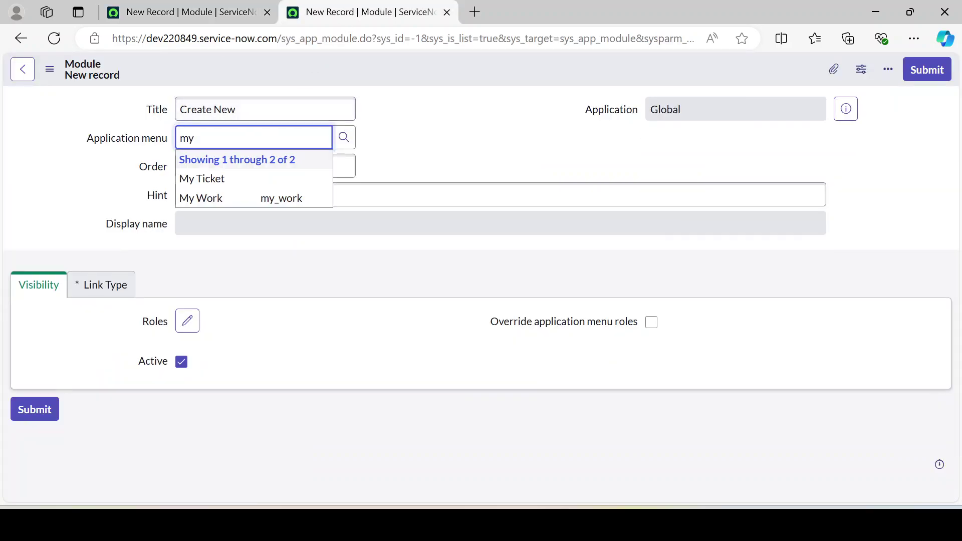
click(251, 182)
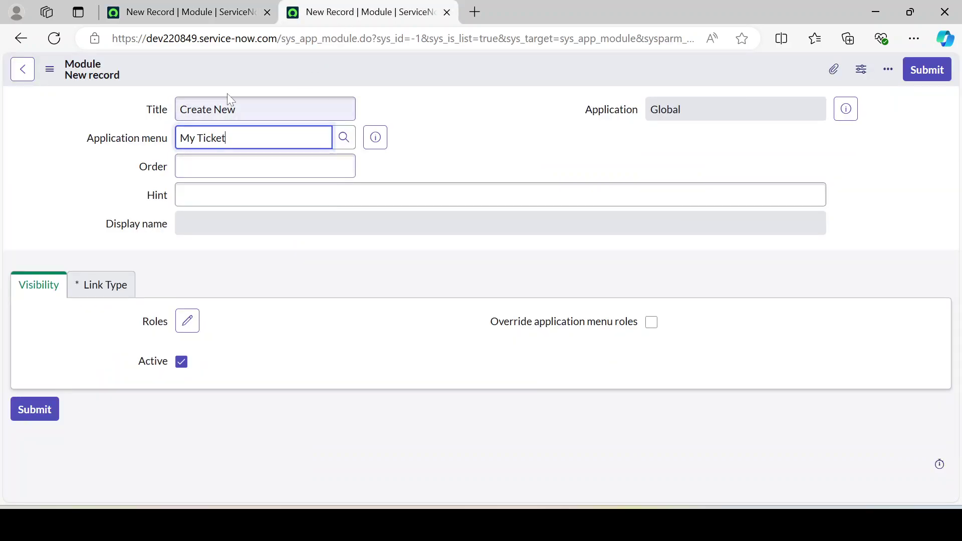
triple_click(231, 109)
click(446, 153)
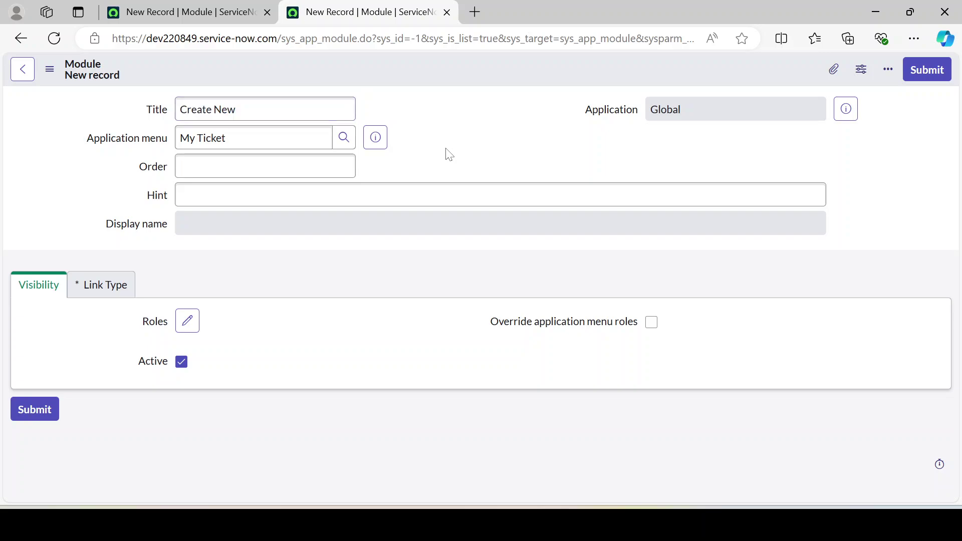
mouse_move(92, 141)
drag(89, 140, 167, 141)
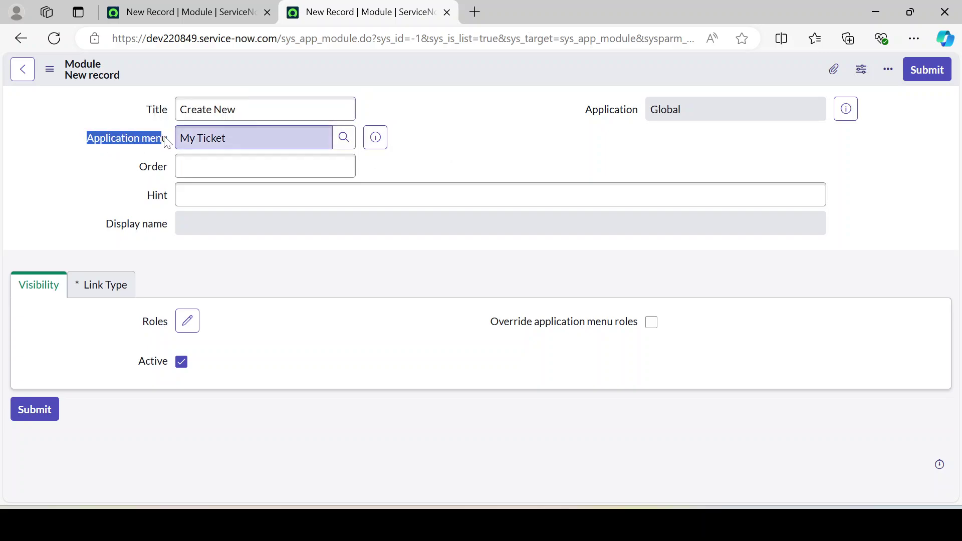
click(159, 143)
click(459, 155)
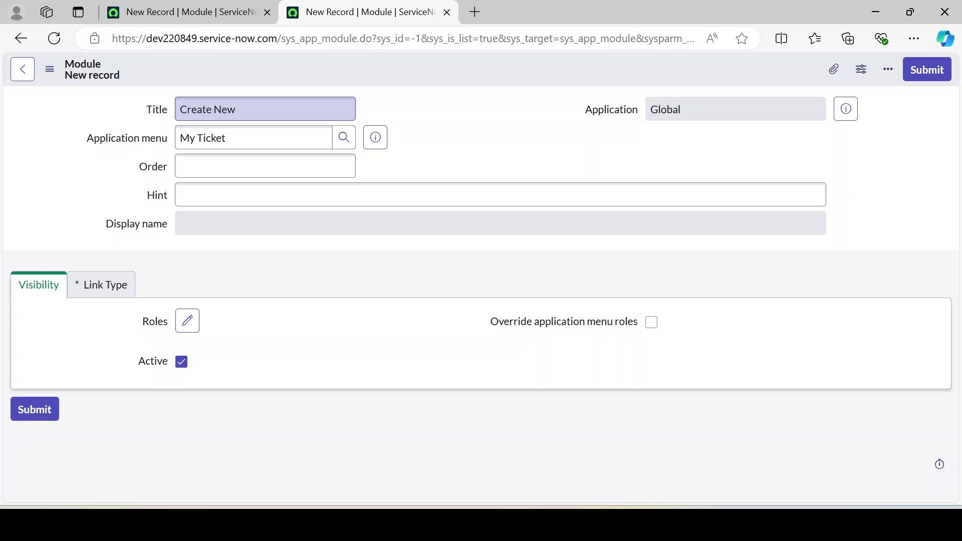
Set the Create New module's order to 100 and leave its hint empty
click(352, 166)
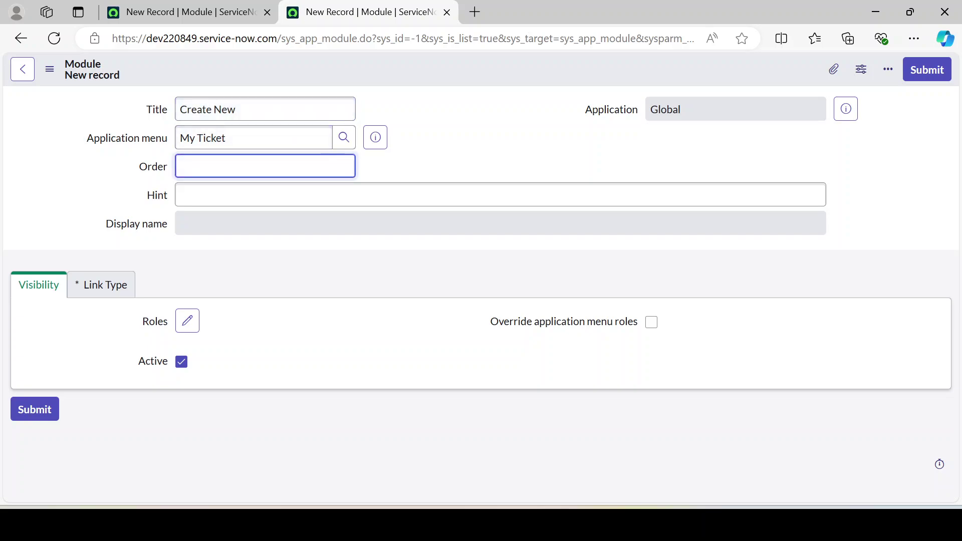
text(100)
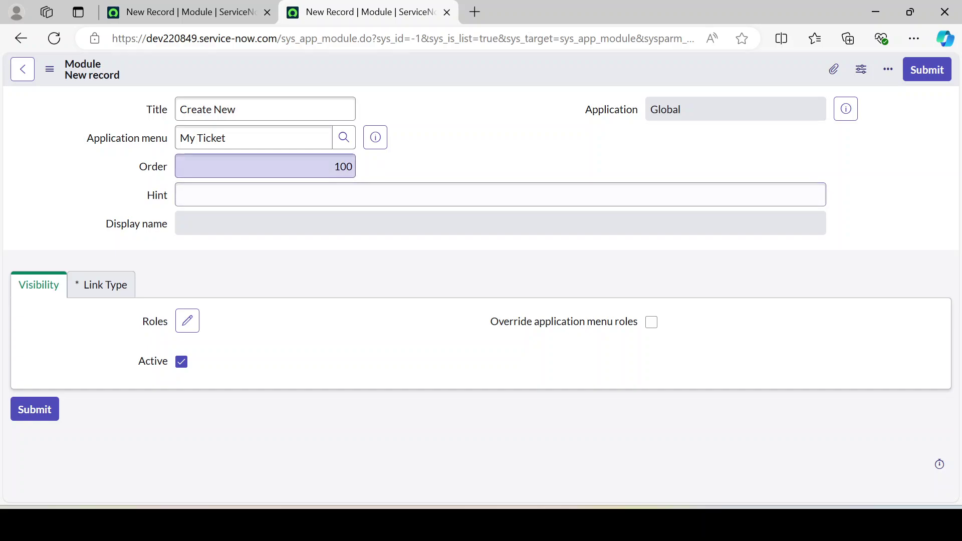
click(196, 197)
click(212, 223)
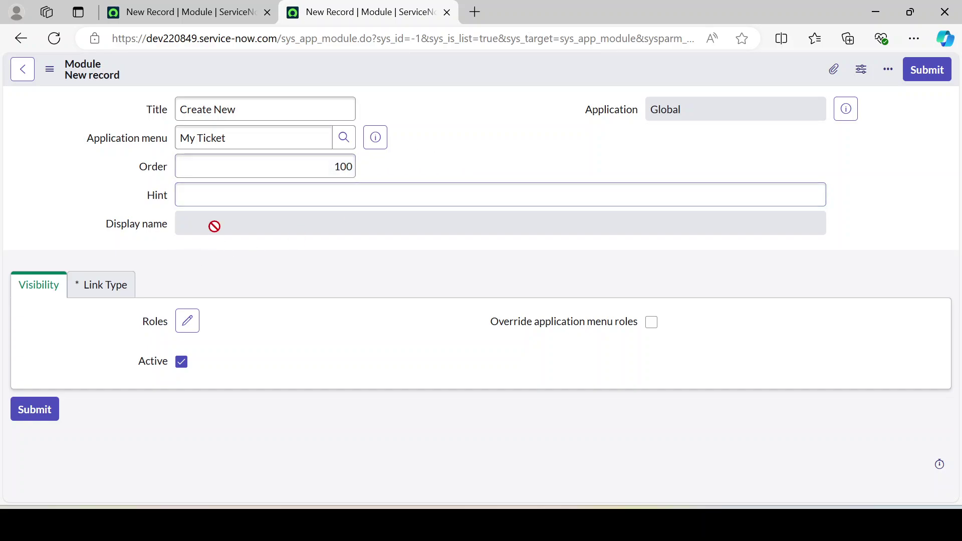
click(181, 195)
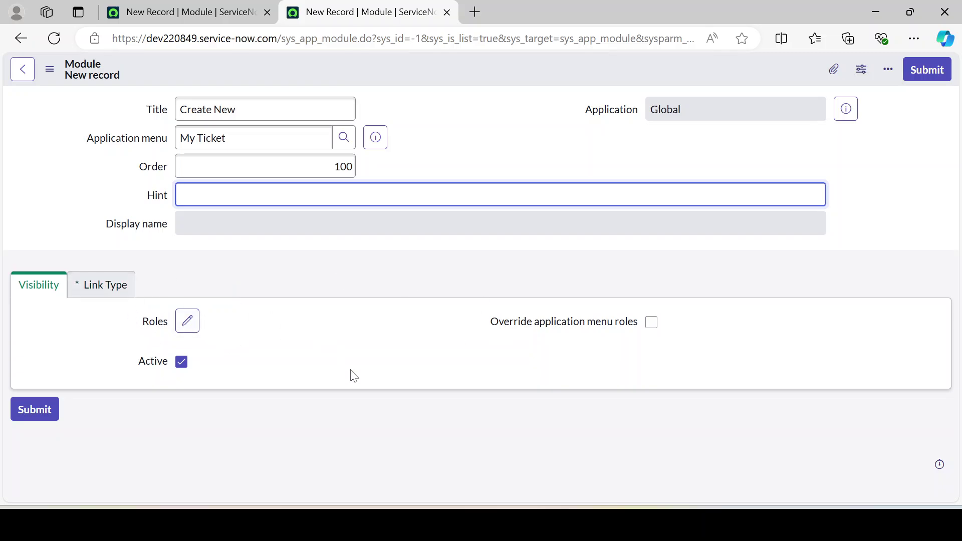
Show the Link Type settings of the Create New module and review its link type and table fields
click(107, 295)
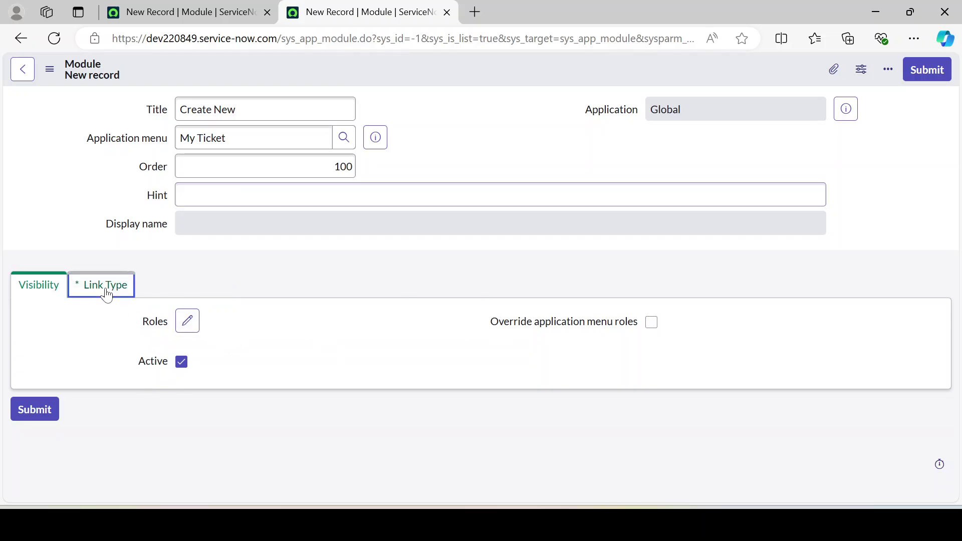
scroll(92, 415, down, 1)
scroll(92, 414, up, 1)
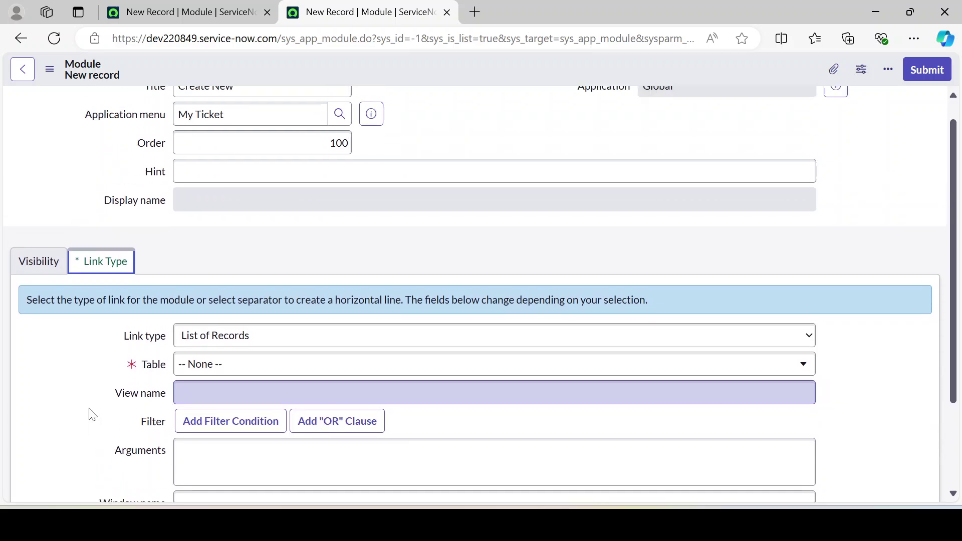
click(233, 109)
key(ctrl+a)
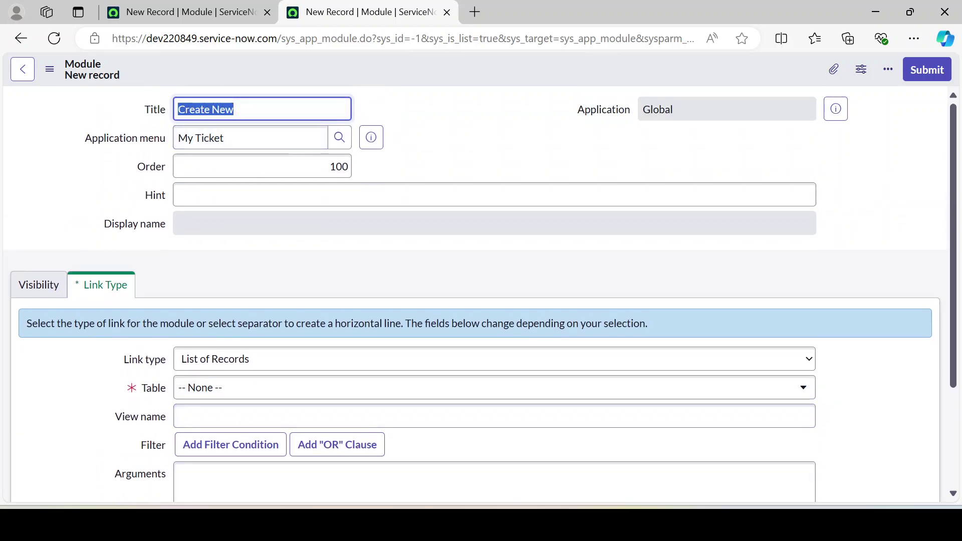
click(434, 125)
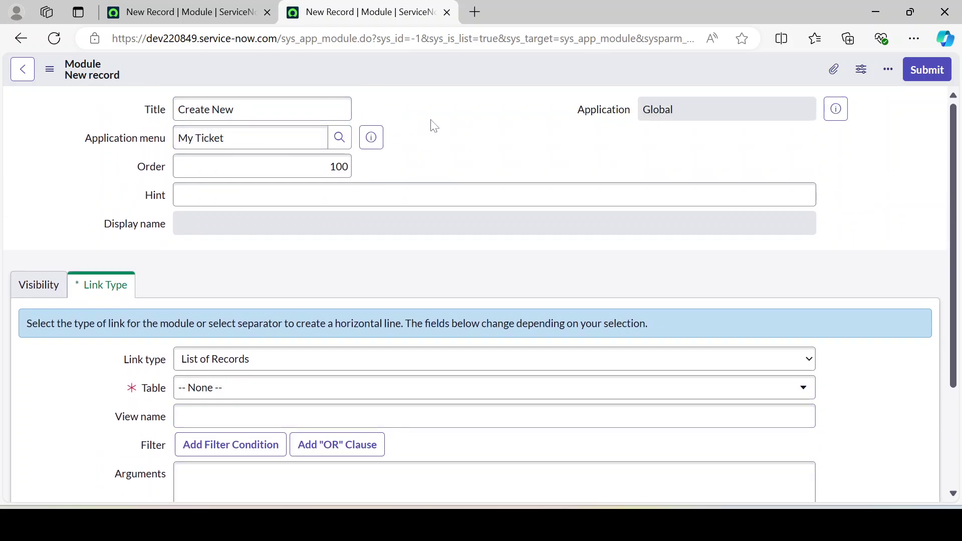
scroll(106, 343, down, 2)
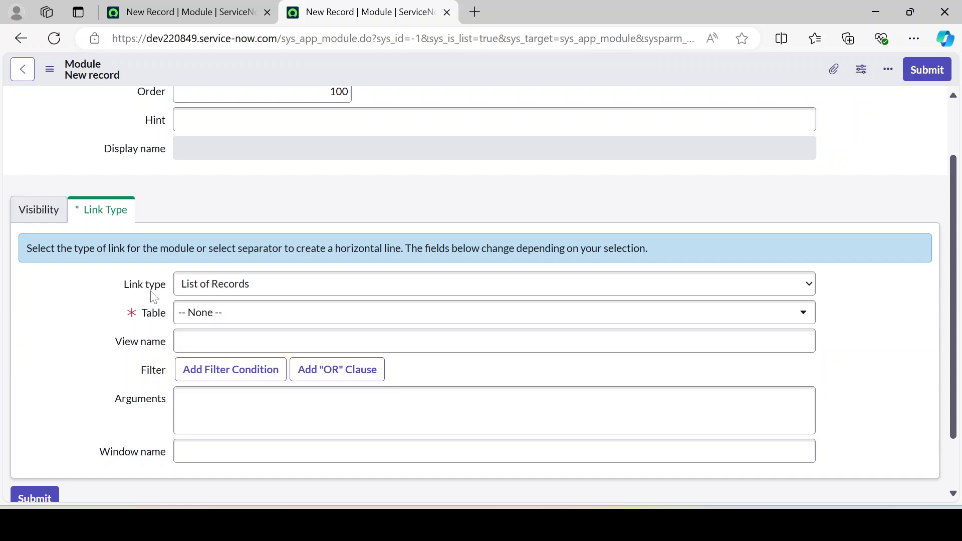
Set the Create New module's link type to New Record and its table to My Ticket [u_my_ticket]
click(254, 286)
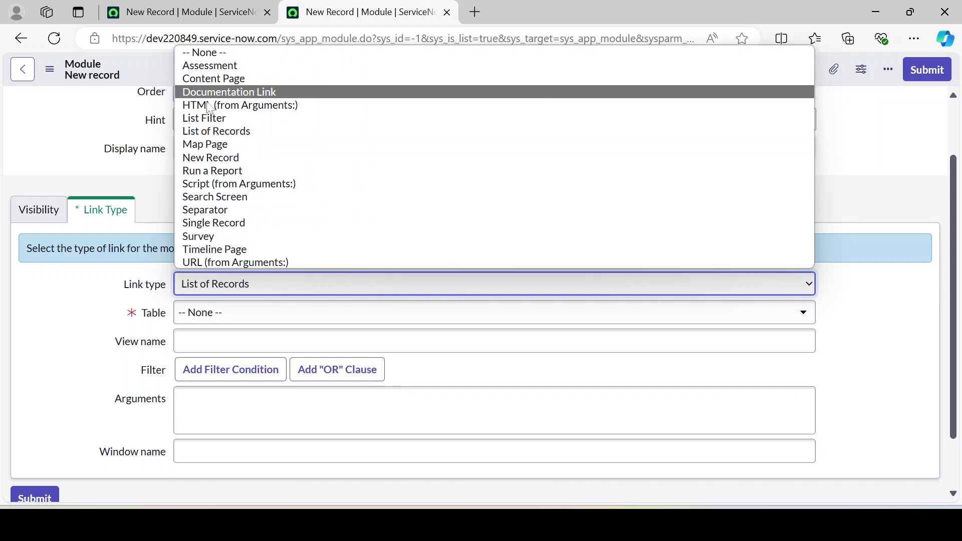
click(231, 166)
scroll(141, 255, up, 1)
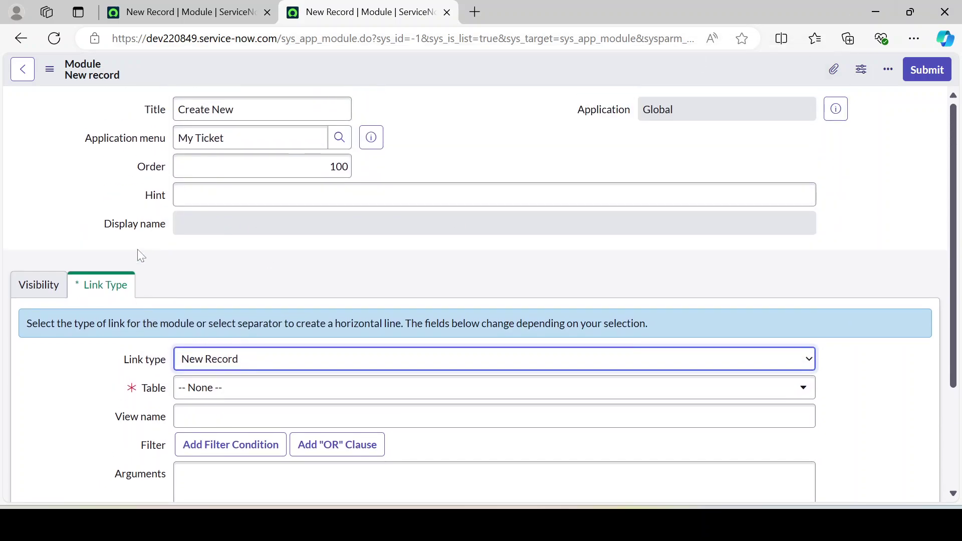
scroll(245, 288, down, 2)
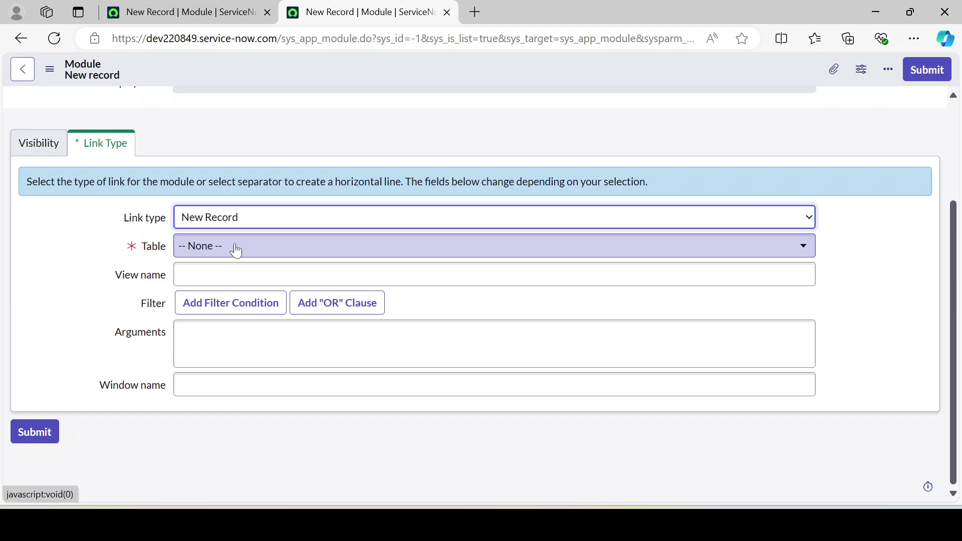
click(236, 250)
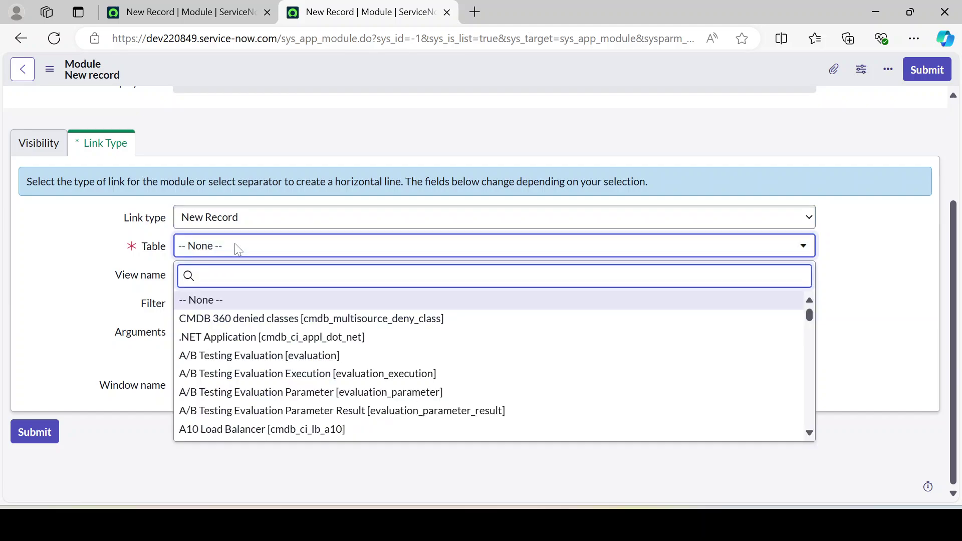
text(my ticket)
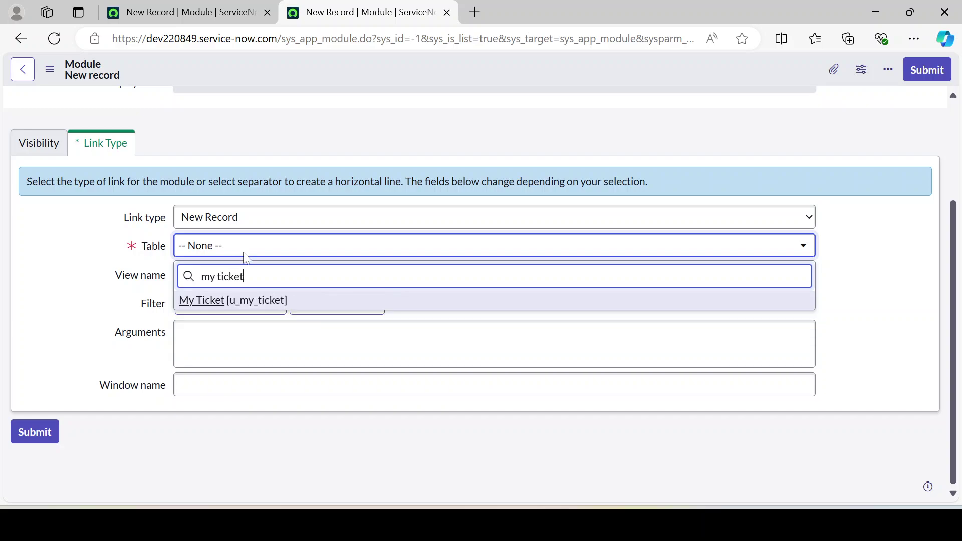
click(239, 301)
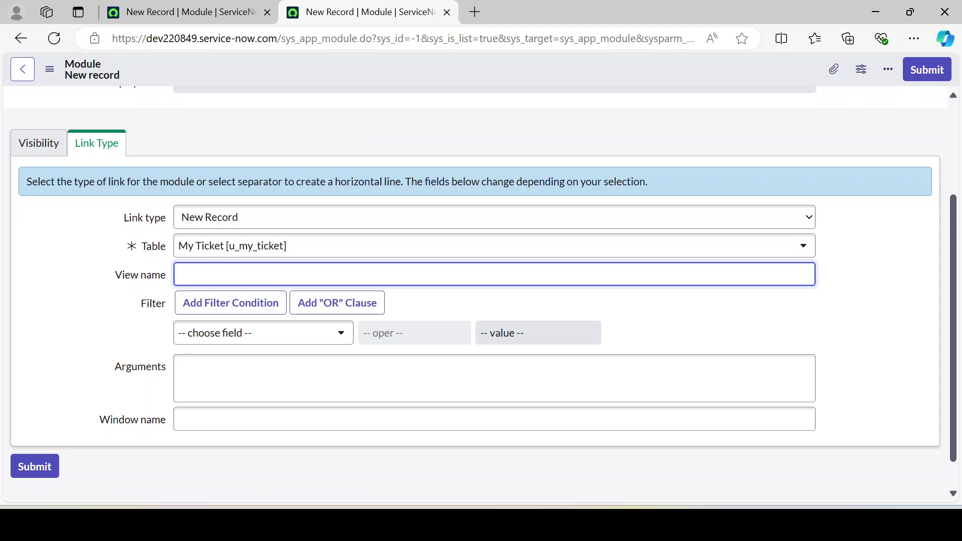
Review the Create New module's remaining fields, leave its filter and arguments empty, and submit the record
click(306, 333)
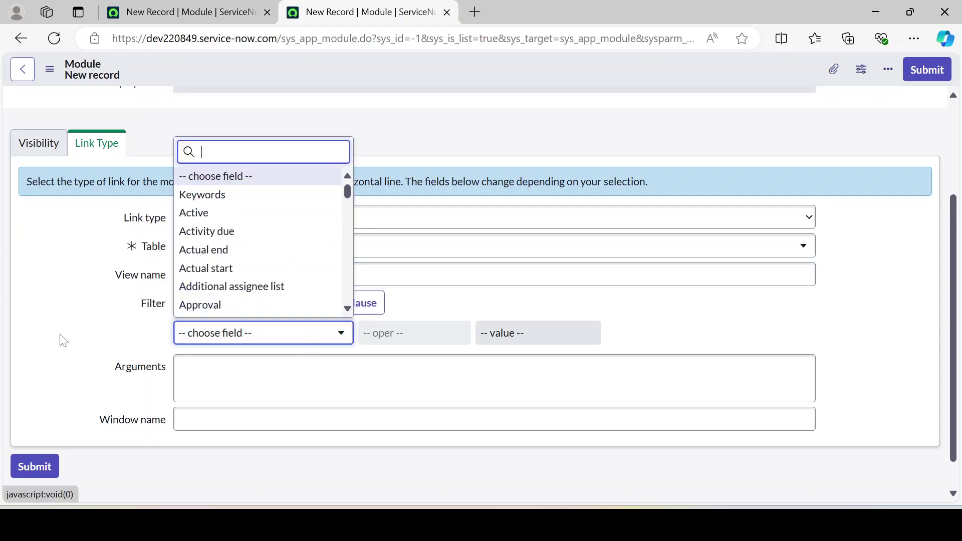
click(97, 309)
scroll(207, 165, up, 3)
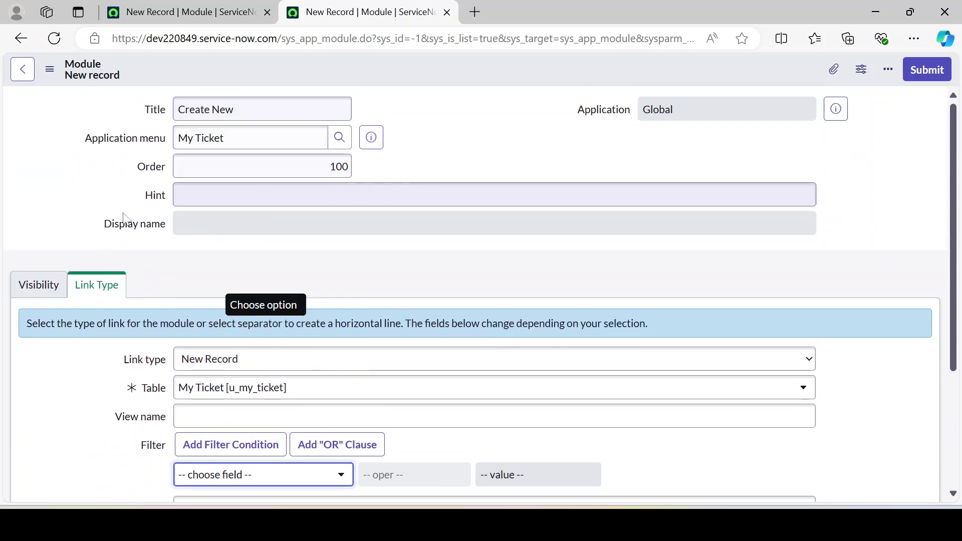
scroll(151, 248, down, 3)
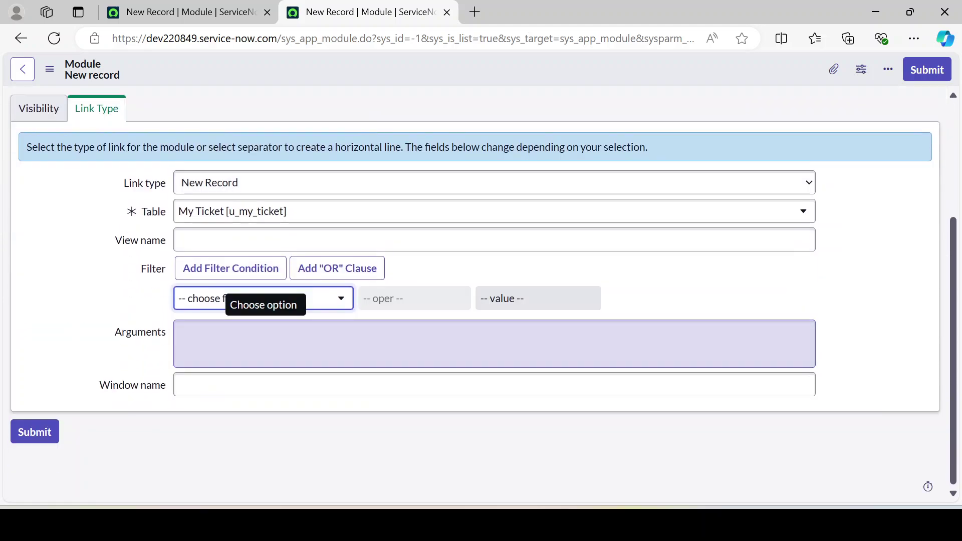
click(168, 344)
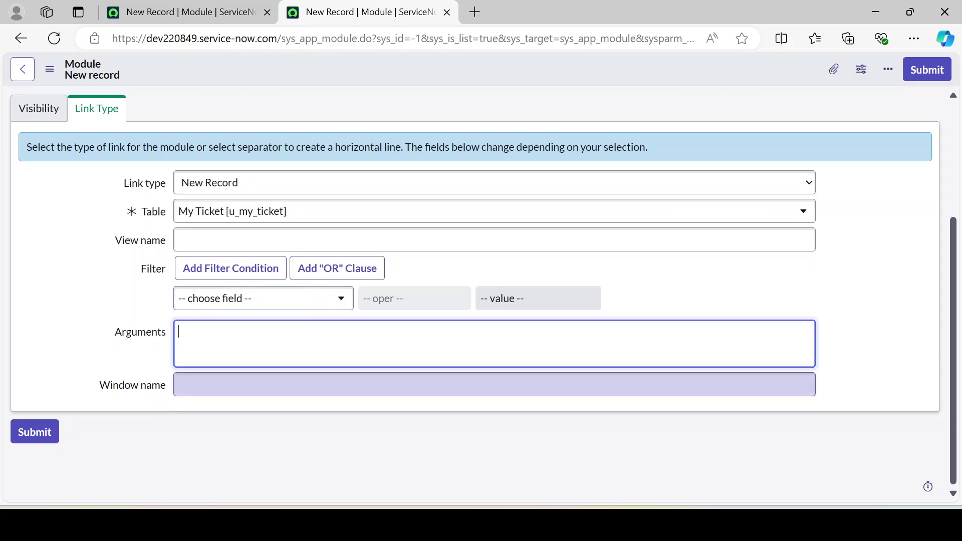
click(67, 348)
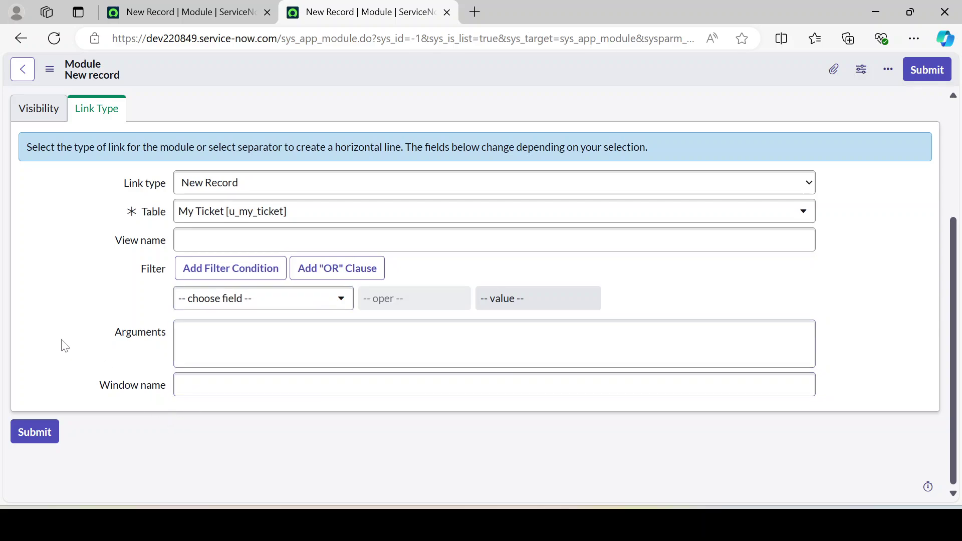
scroll(65, 346, up, 3)
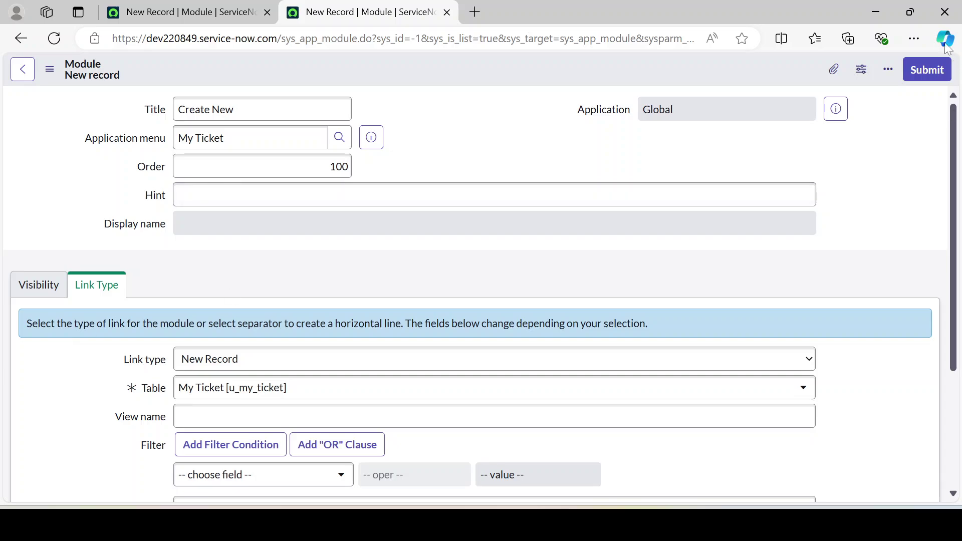
click(922, 74)
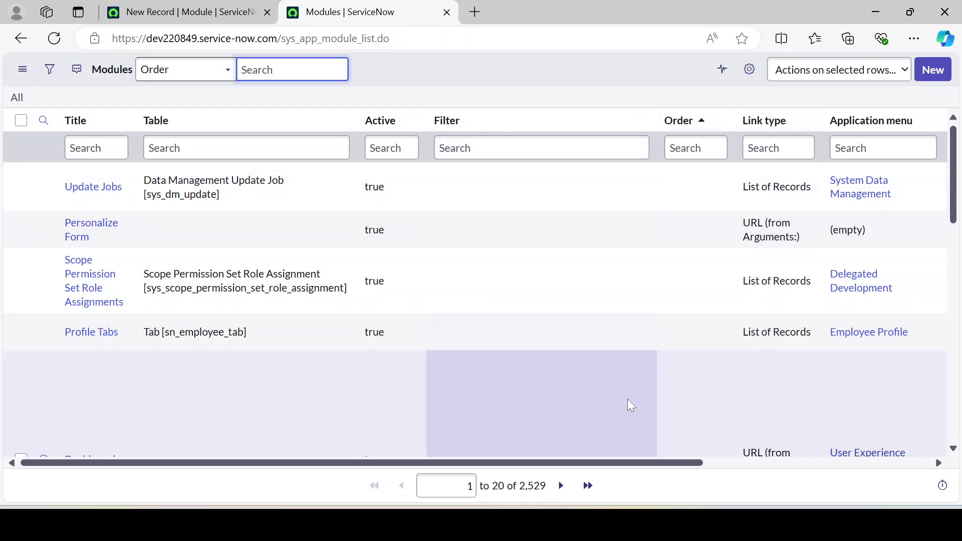
Sort the Modules list by Updated with the newest first to locate the Create New module
drag(665, 464, 904, 462)
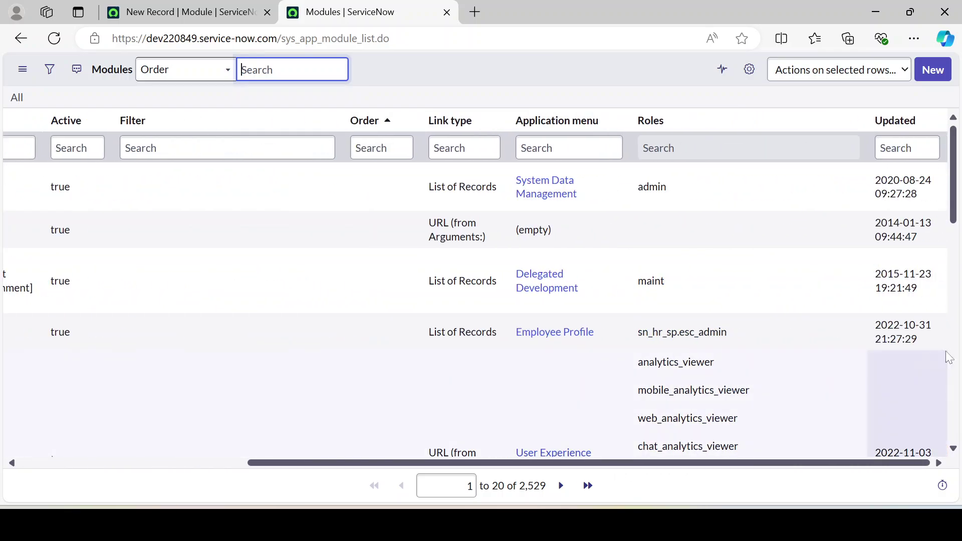
click(930, 122)
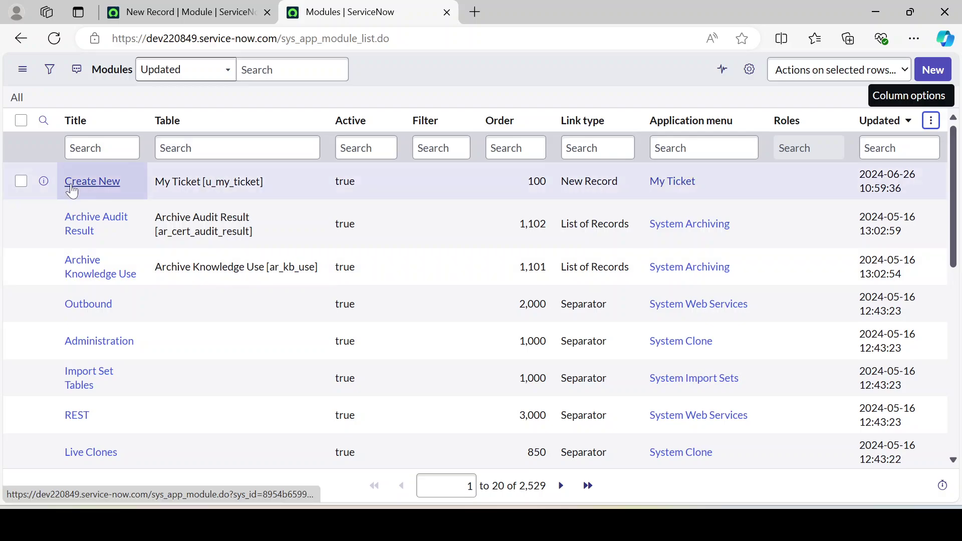
click(100, 185)
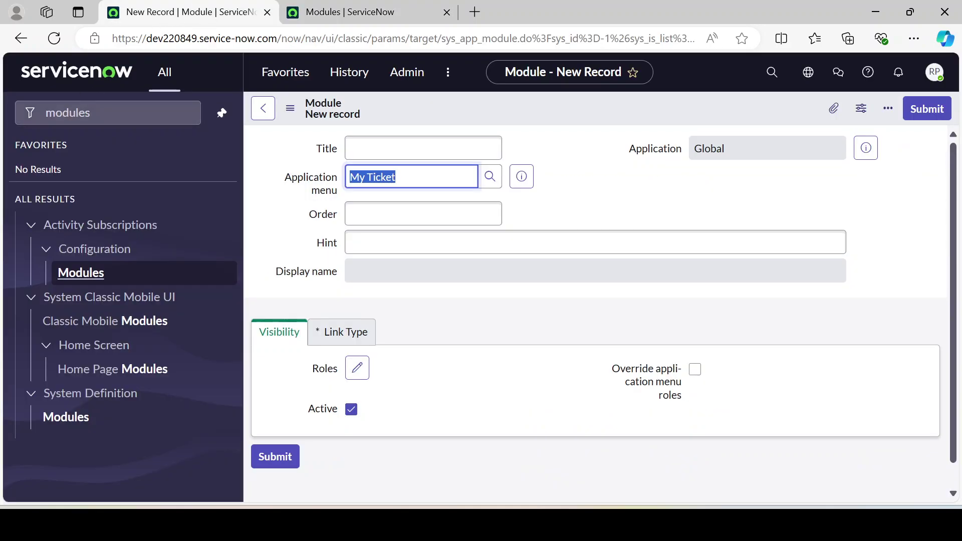
Reload the ServiceNow navigator page, search its menus for "my t", and clear the filter
click(183, 113)
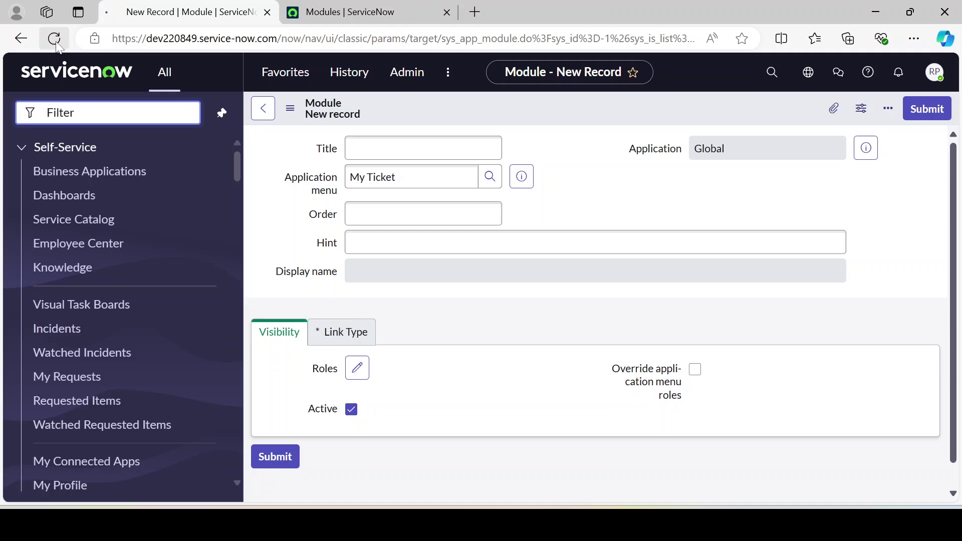
click(56, 43)
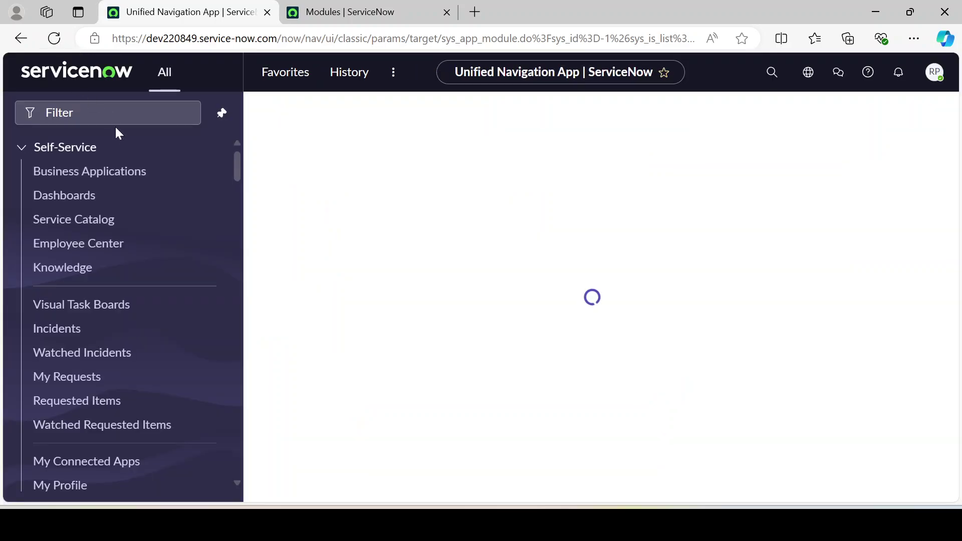
click(75, 113)
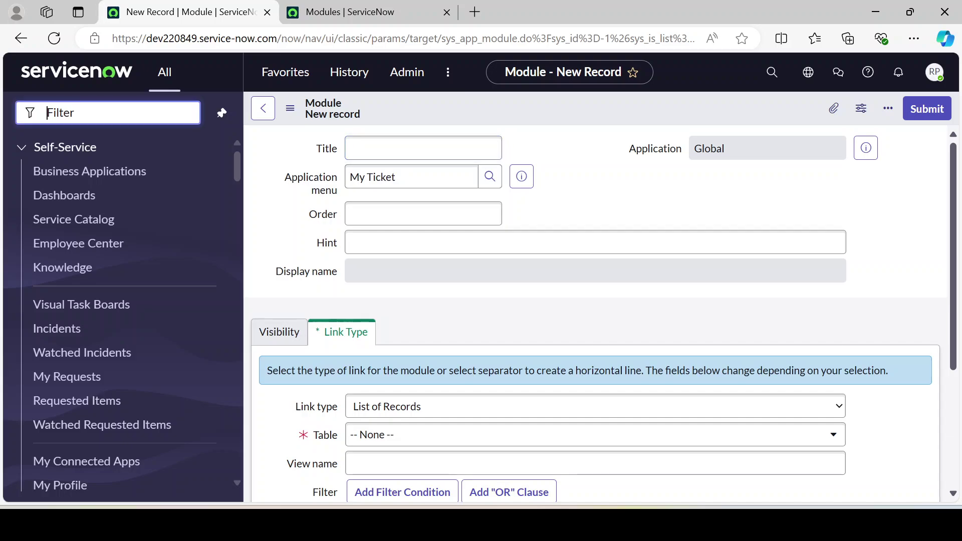
text(my t)
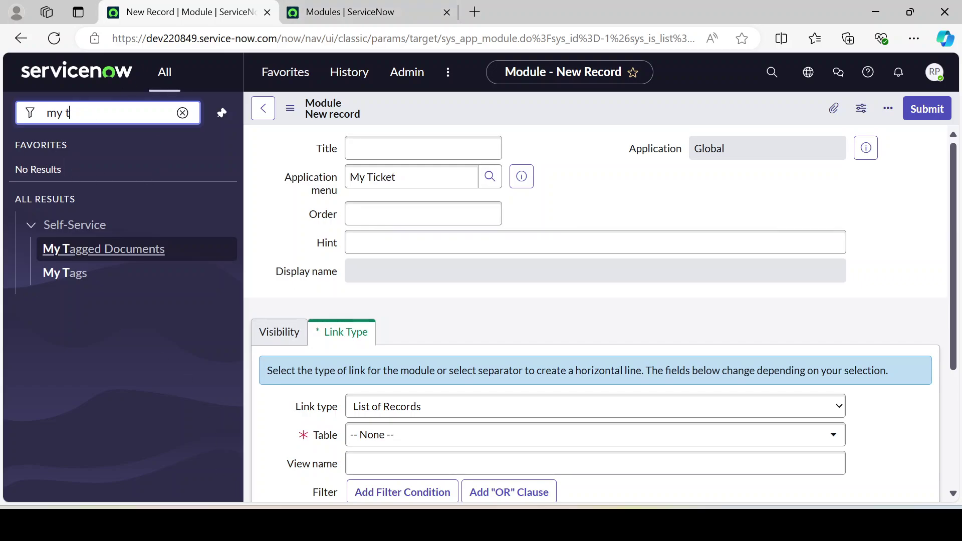
click(182, 112)
Check the Create New entry in the Modules list and reload the navigator page again
click(341, 12)
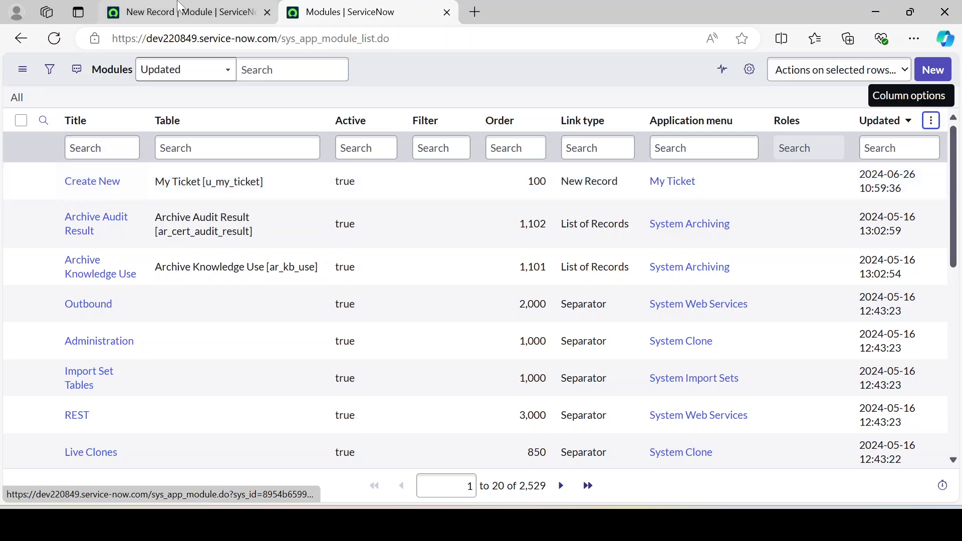
click(191, 12)
click(331, 7)
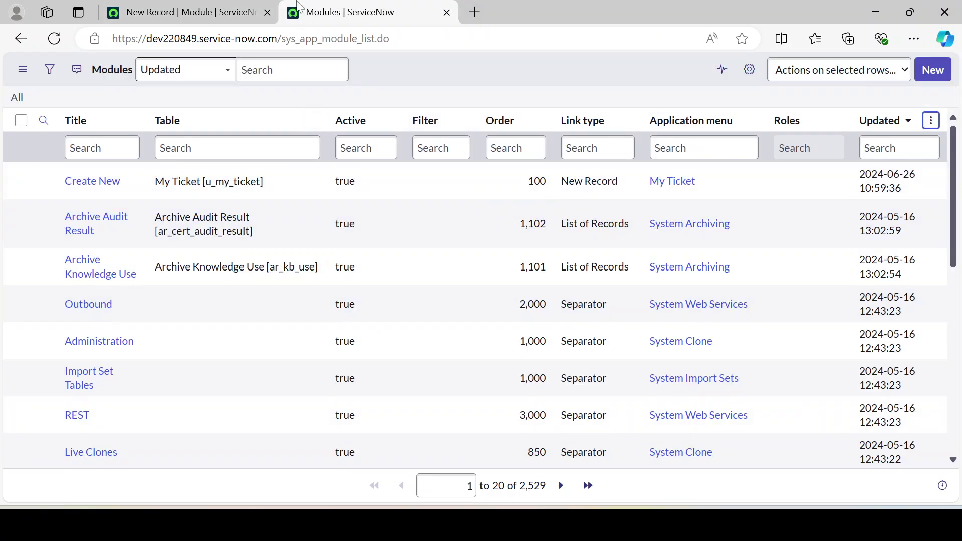
click(190, 12)
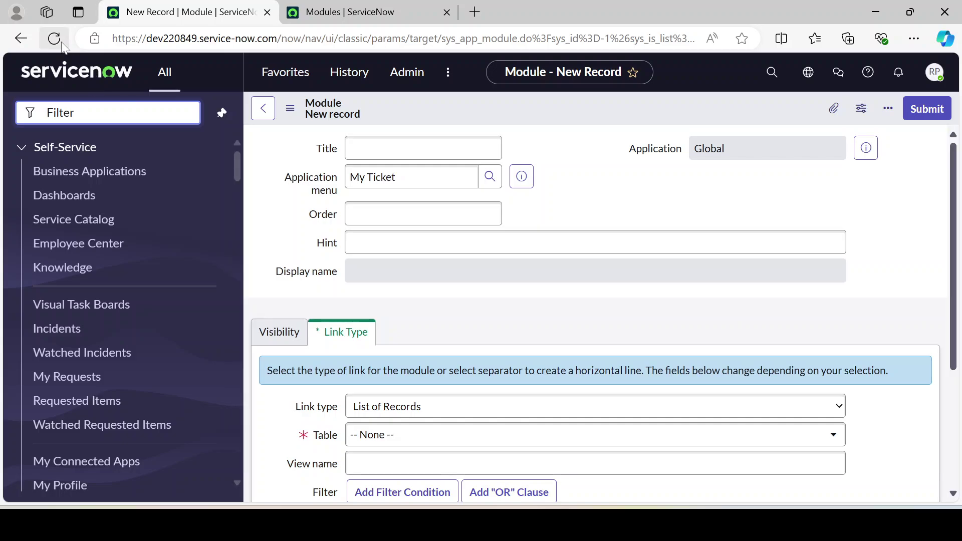
click(54, 39)
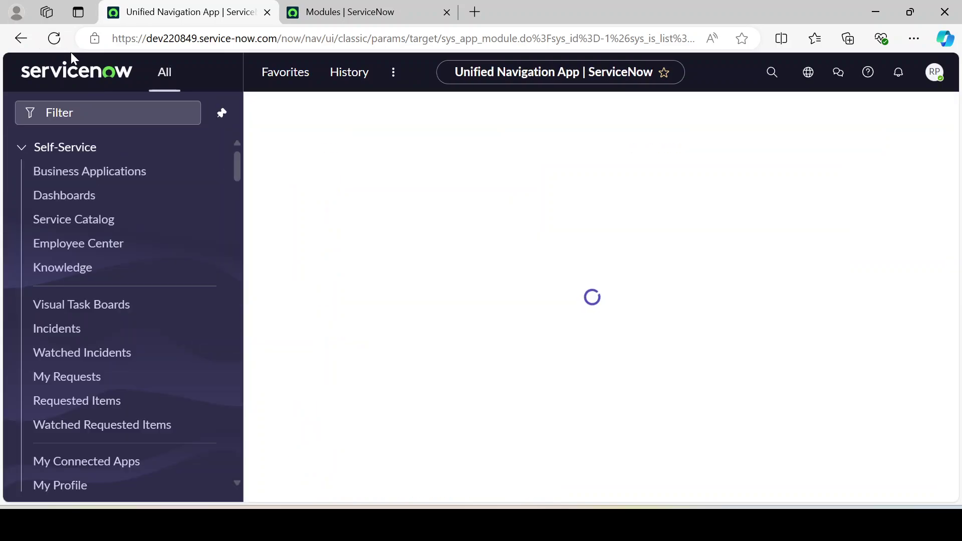
Open the Create New module record and review its visibility settings and Classic Mobile Modules related list
click(344, 7)
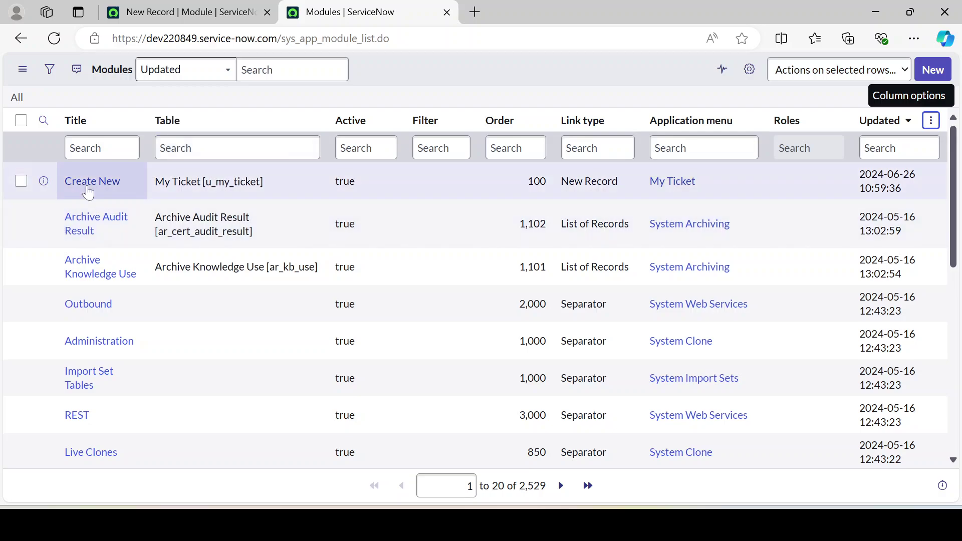
click(90, 189)
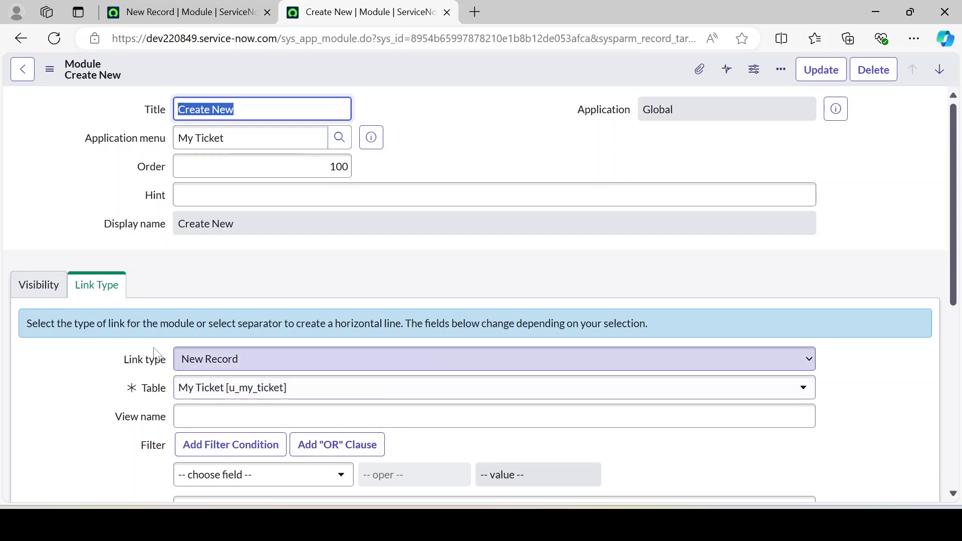
click(40, 285)
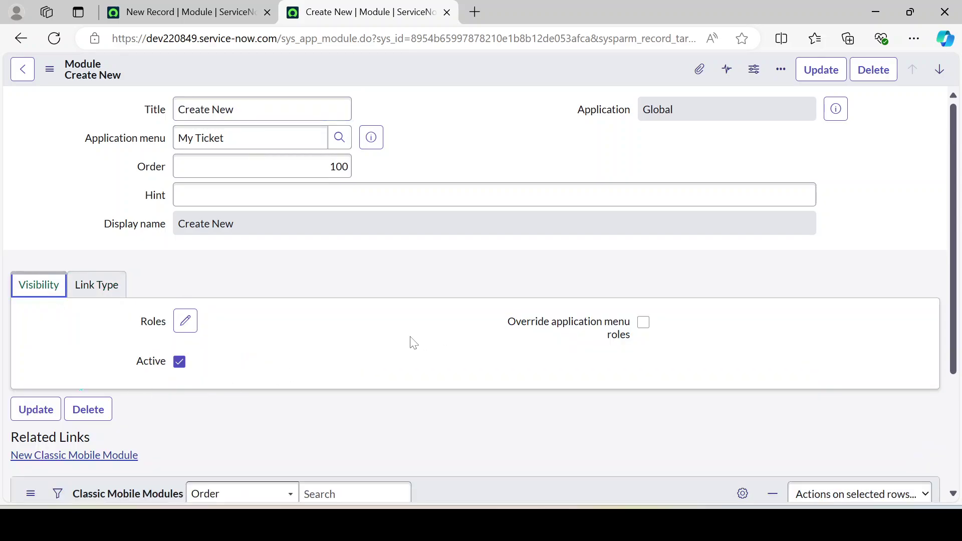
scroll(404, 343, down, 4)
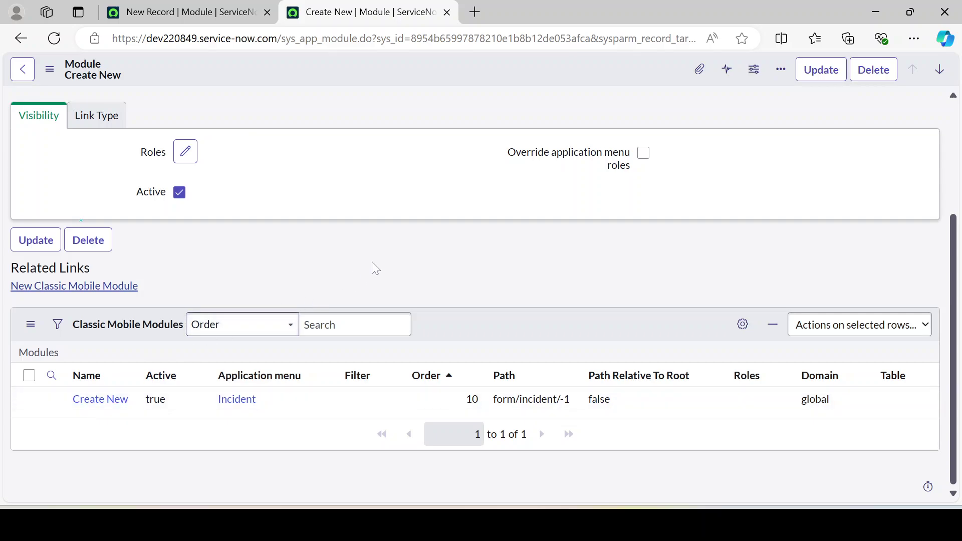
scroll(376, 269, up, 3)
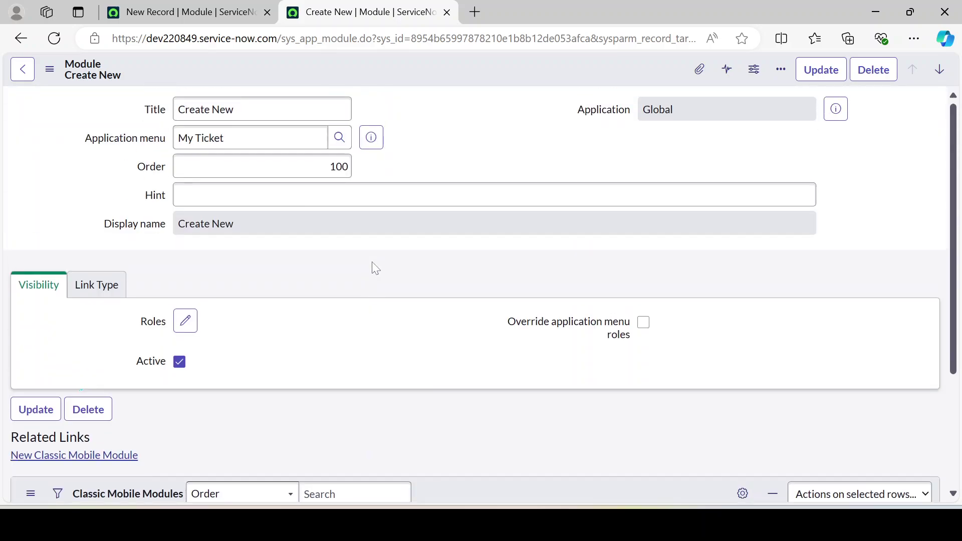
scroll(376, 269, down, 3)
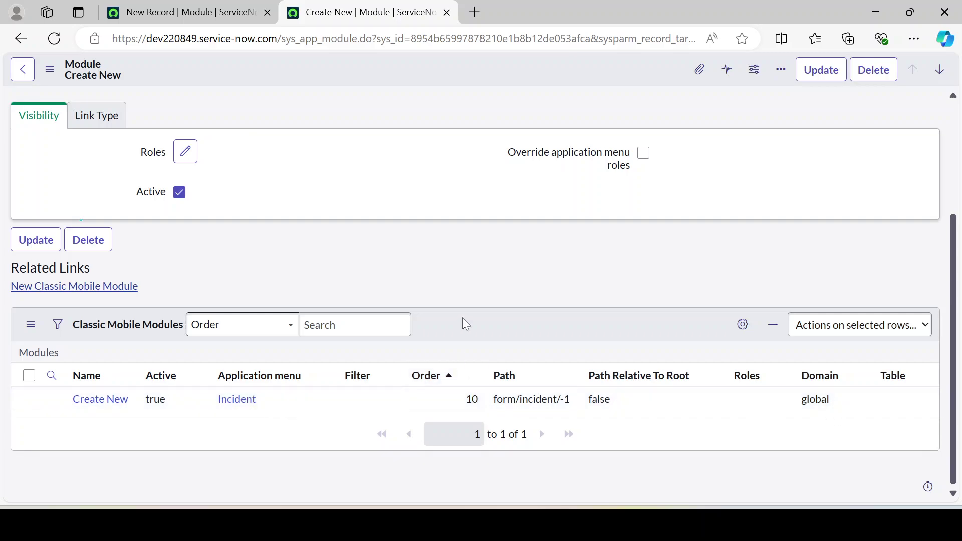
scroll(463, 323, up, 3)
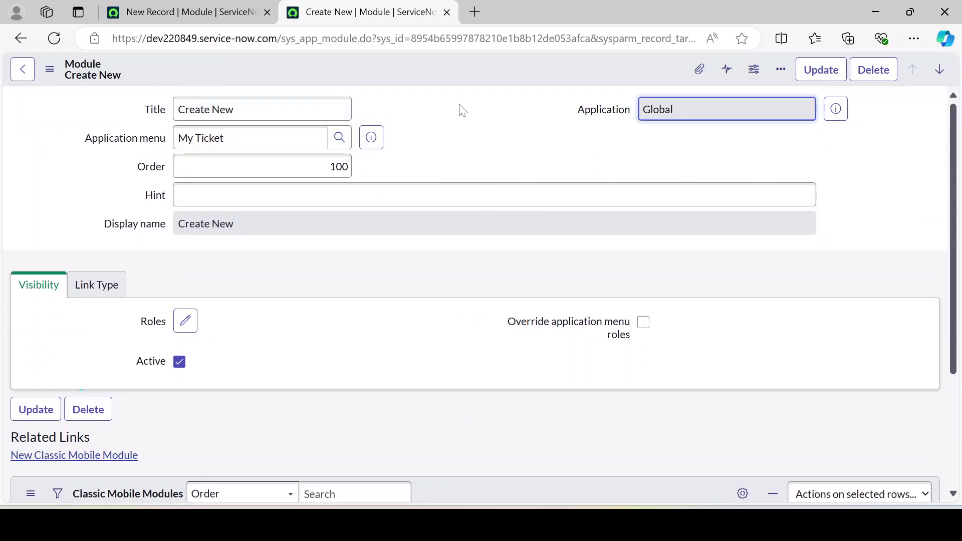
Filter the navigator for "my ti" and open the Create New module under My Ticket
click(217, 12)
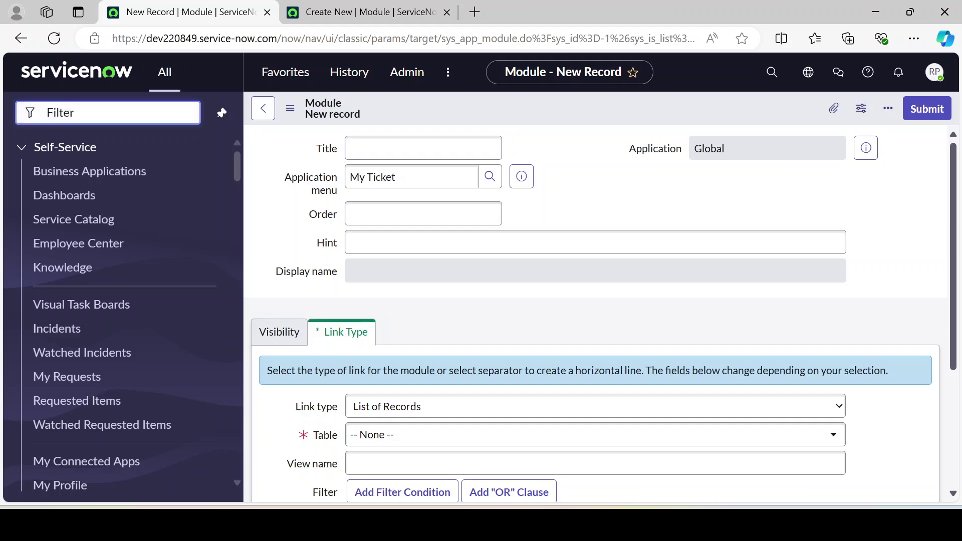
text(my ti)
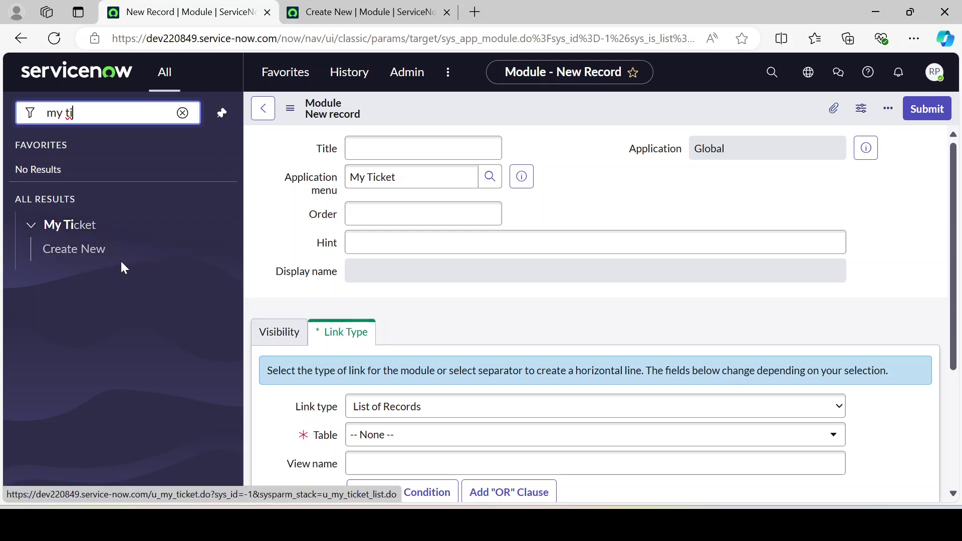
click(88, 249)
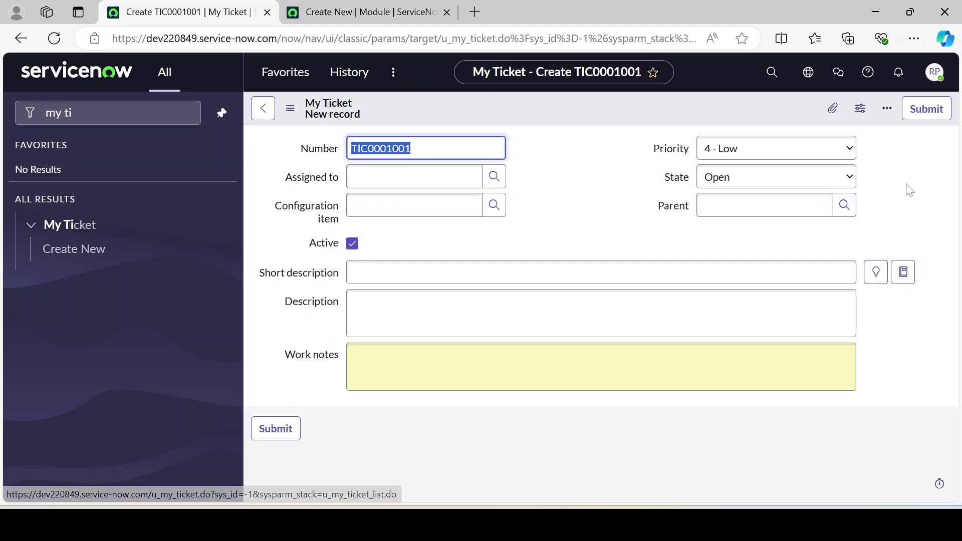
Examine the Number field and the other fields on the new My Ticket record form
click(563, 181)
drag(351, 149, 368, 148)
click(579, 177)
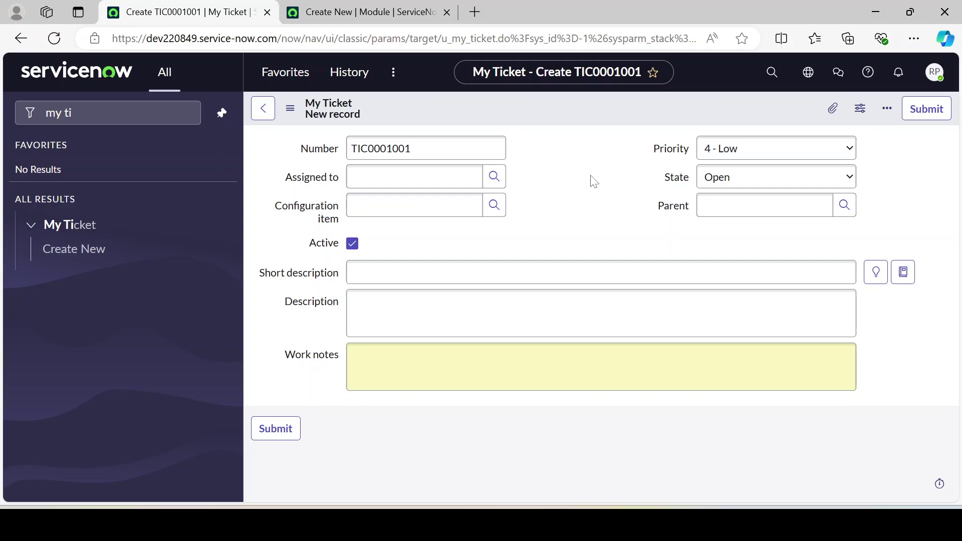
Review the Number, Assigned to, Configuration item, Priority, State and Parent fields on the blank My Ticket form
drag(411, 148, 304, 145)
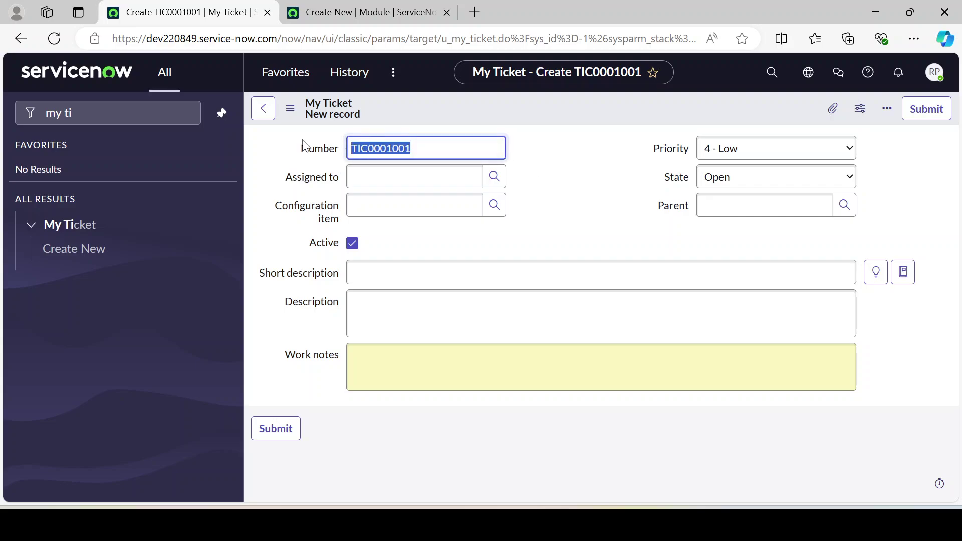
click(599, 172)
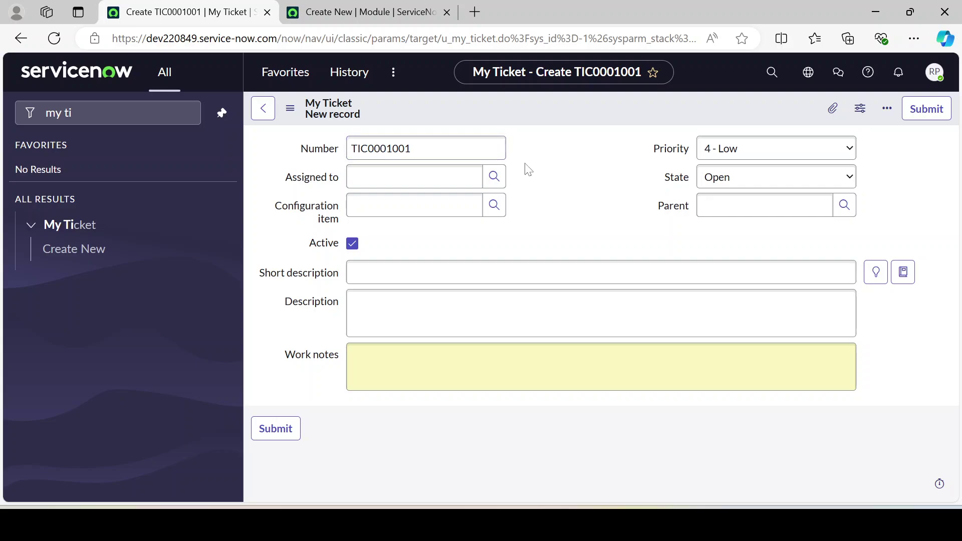
click(624, 206)
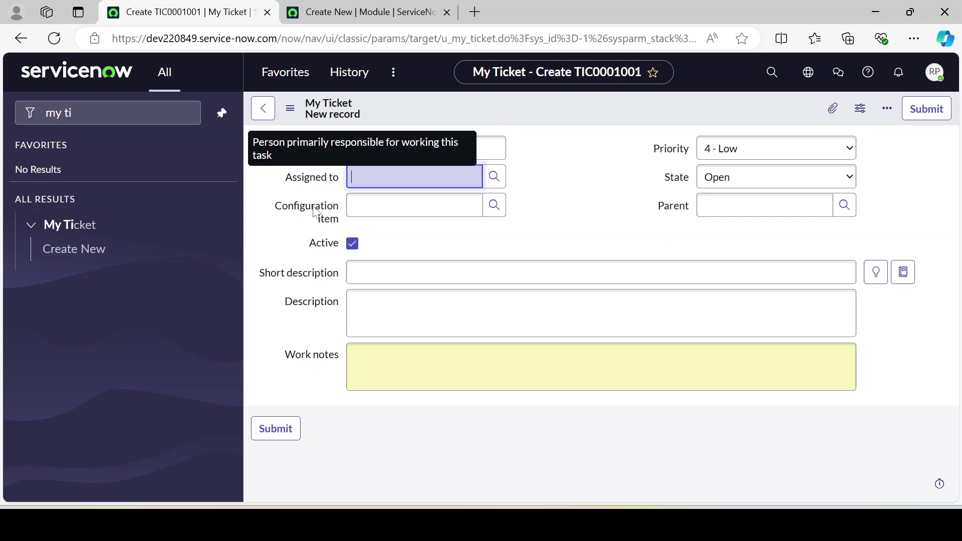
drag(274, 204, 340, 222)
drag(660, 149, 679, 206)
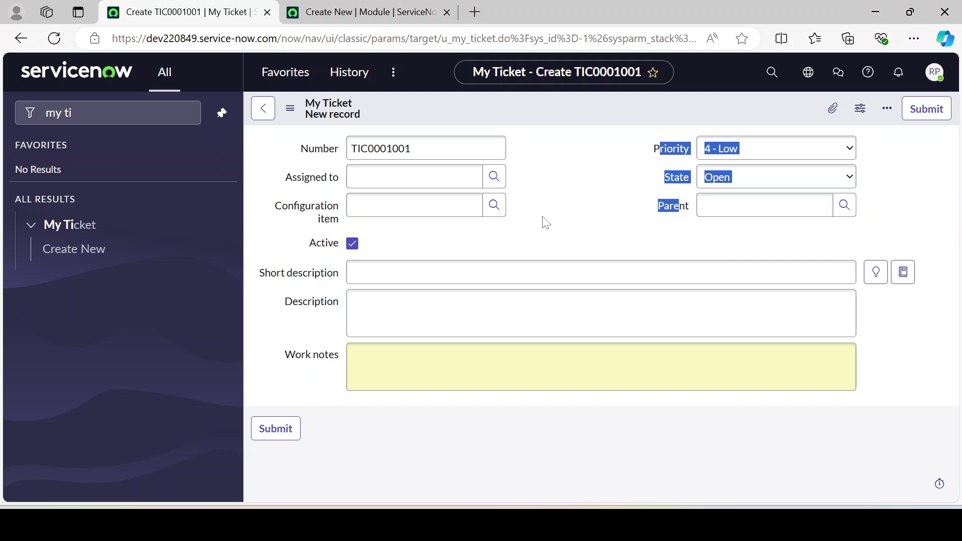
drag(628, 200, 663, 150)
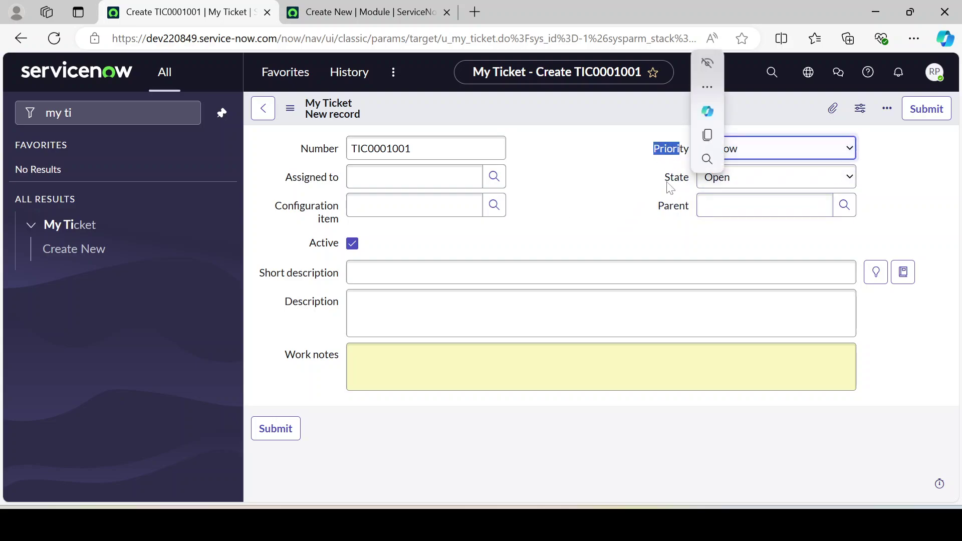
click(676, 177)
mouse_move(666, 229)
mouse_down()
mouse_move(667, 212)
mouse_move(585, 231)
mouse_up()
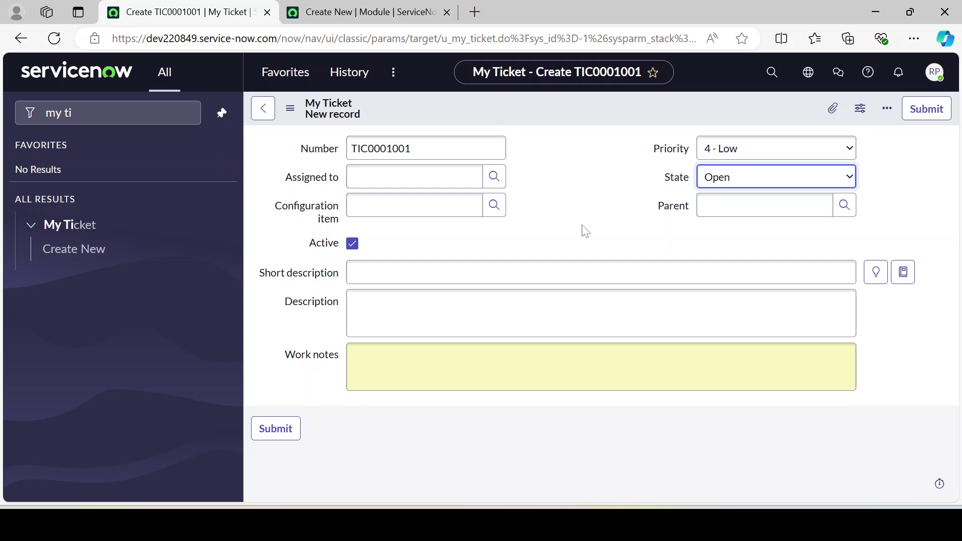
click(585, 231)
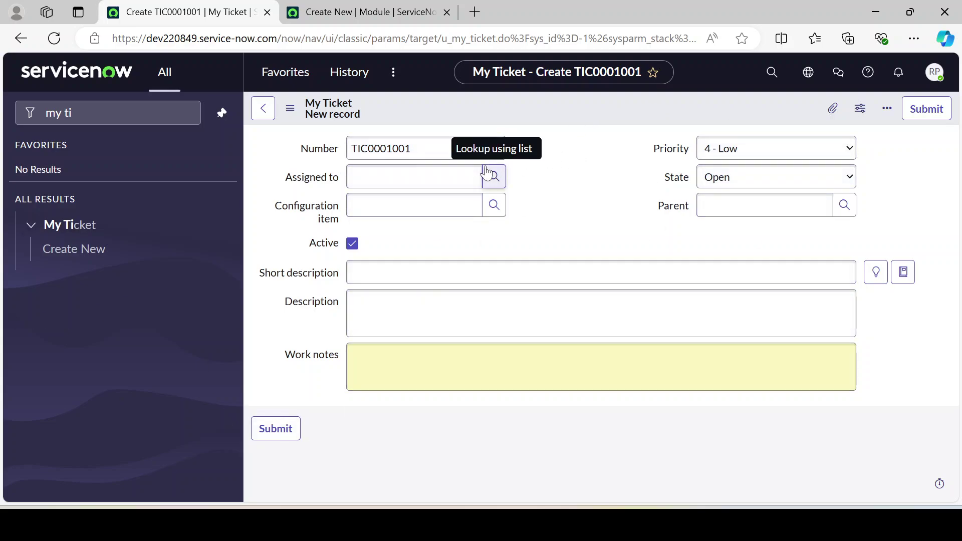
Submit two new My Ticket records with their default values and open another blank ticket form
click(65, 253)
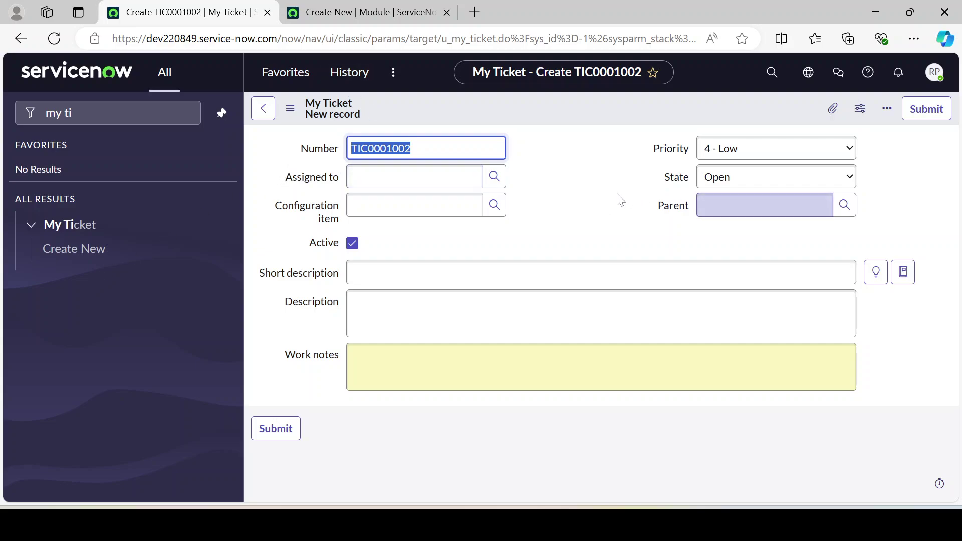
click(276, 428)
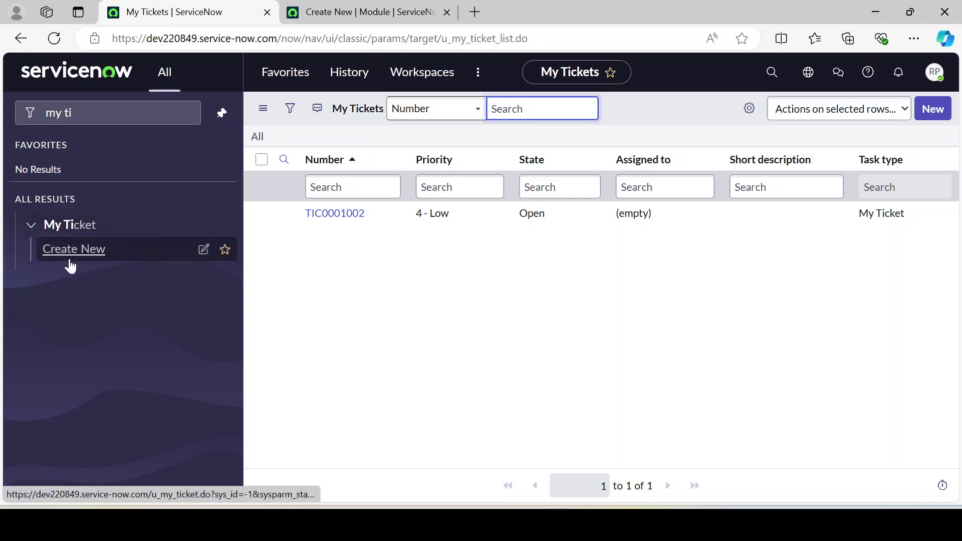
click(936, 109)
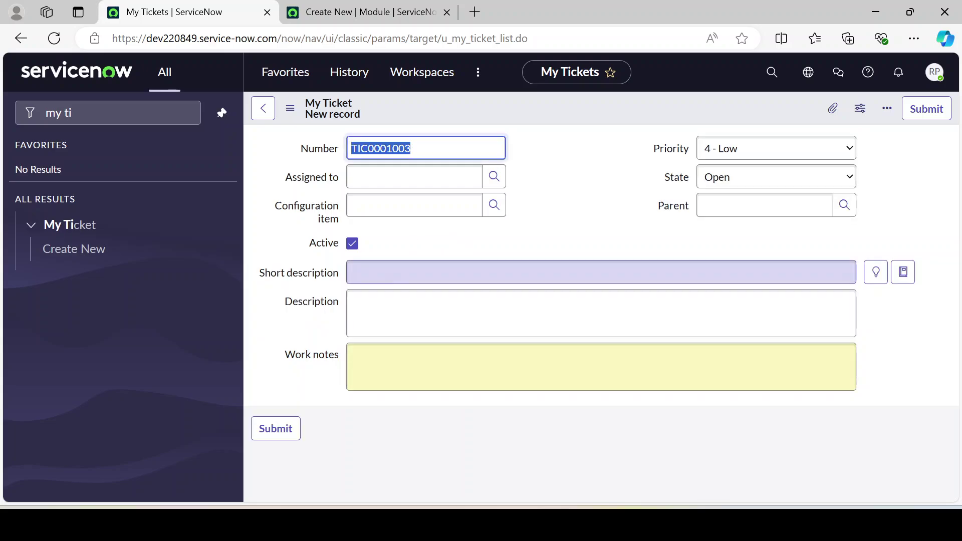
click(275, 428)
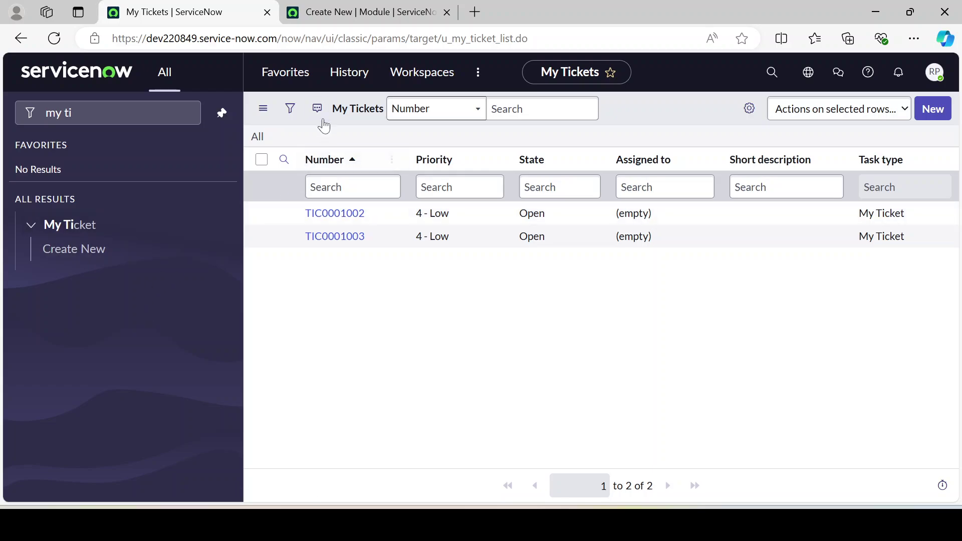
click(80, 250)
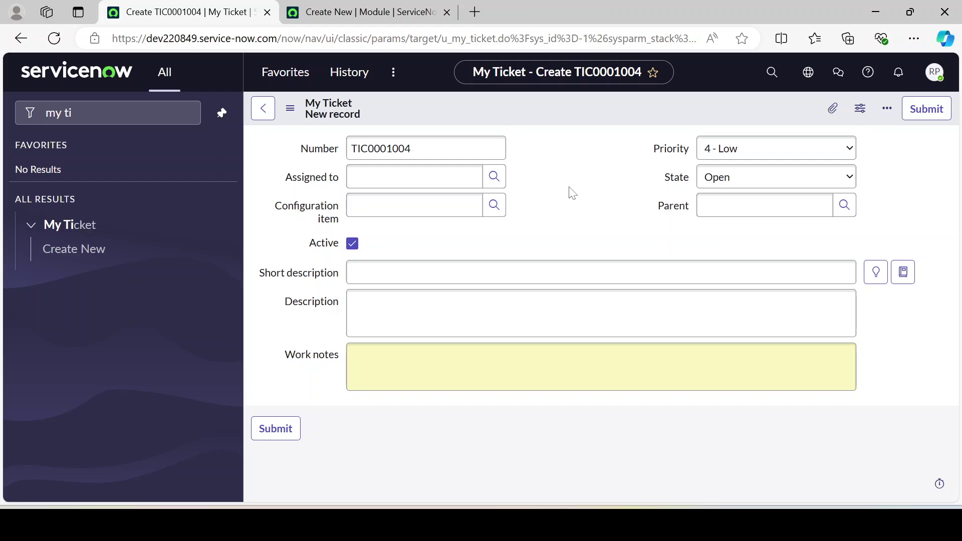
Close the Create New module tab and open the System Definition Modules list in a new tab, filtering the navigator for "modules"
click(390, 13)
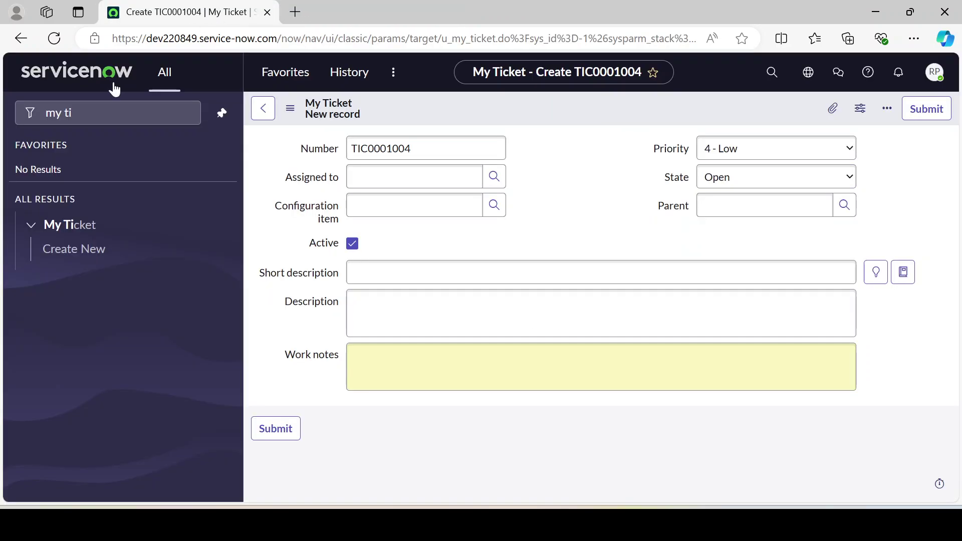
click(182, 112)
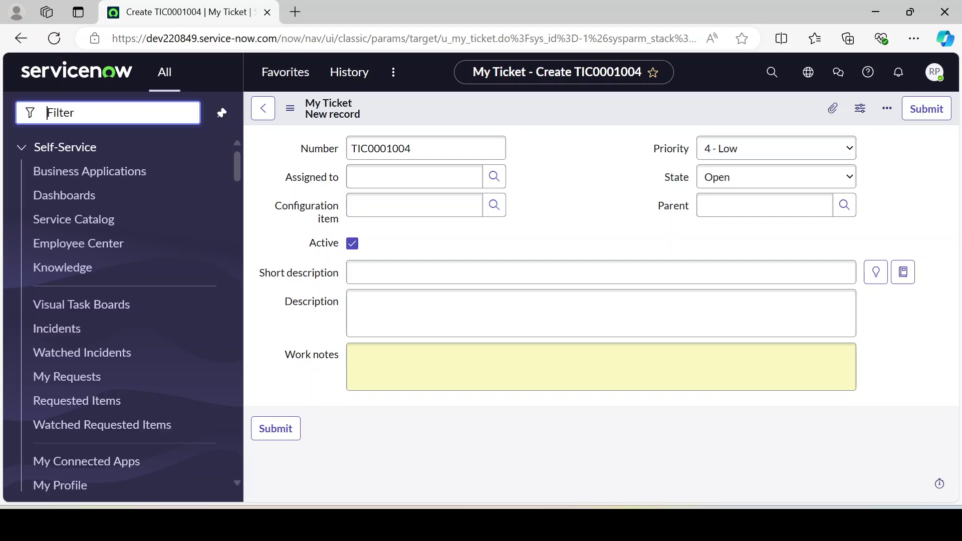
text(modules)
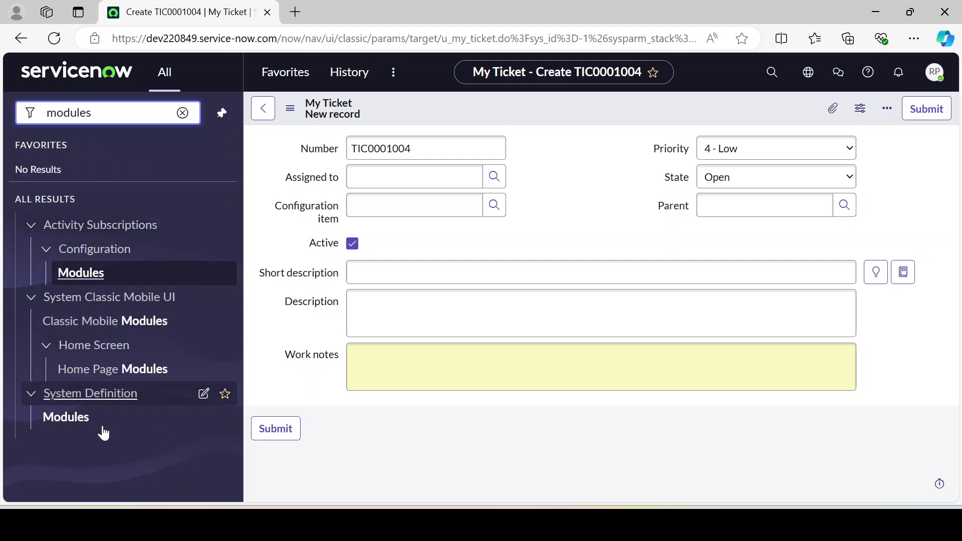
middle_click(73, 416)
click(367, 7)
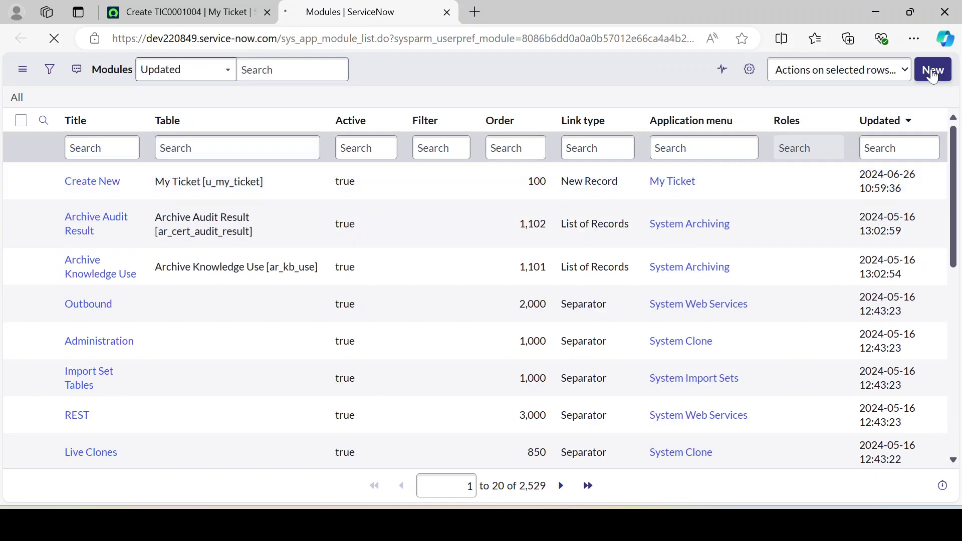
Start a new module titled All Tickets under the My Ticket application menu with order 200
click(932, 74)
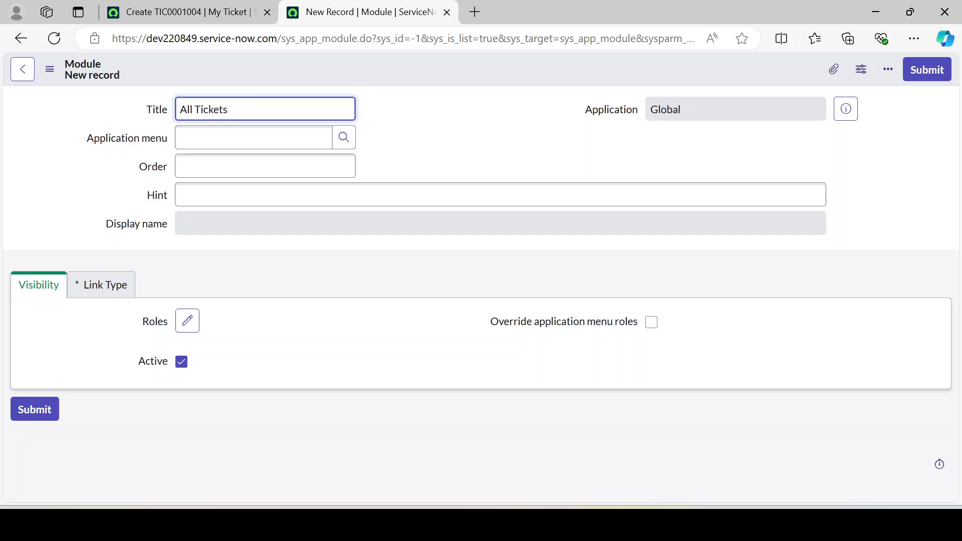
click(255, 130)
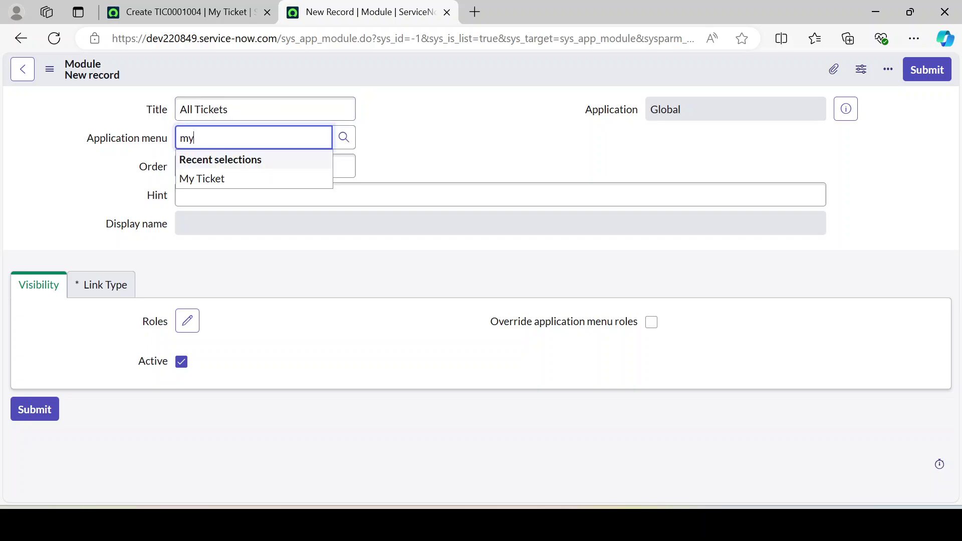
click(225, 181)
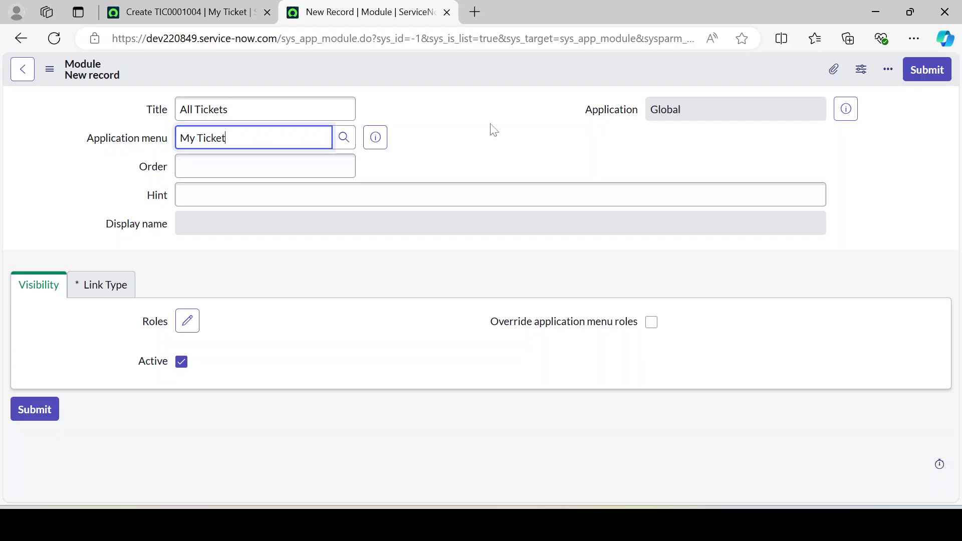
click(352, 167)
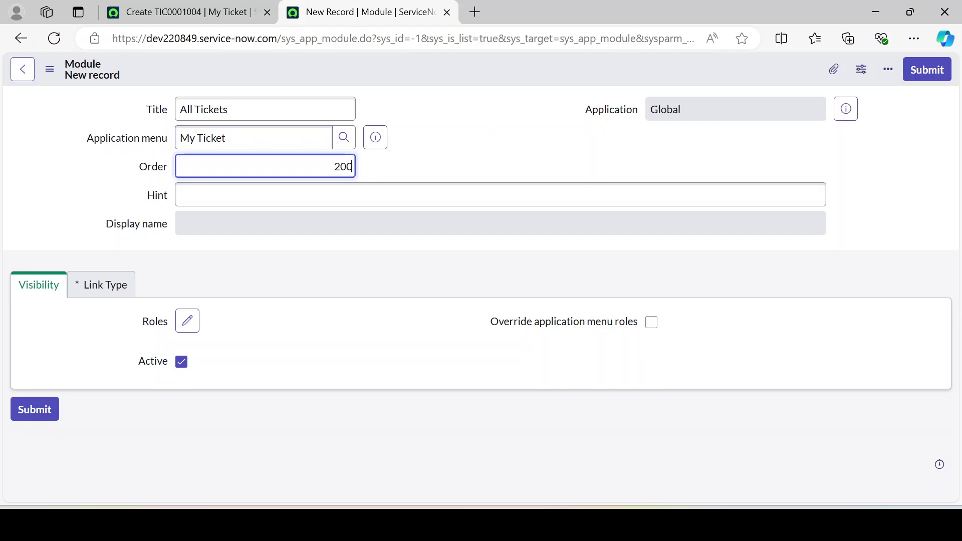
text(200)
Link the module as a List of Records to the My Ticket [u_my_ticket] table and submit it
click(103, 284)
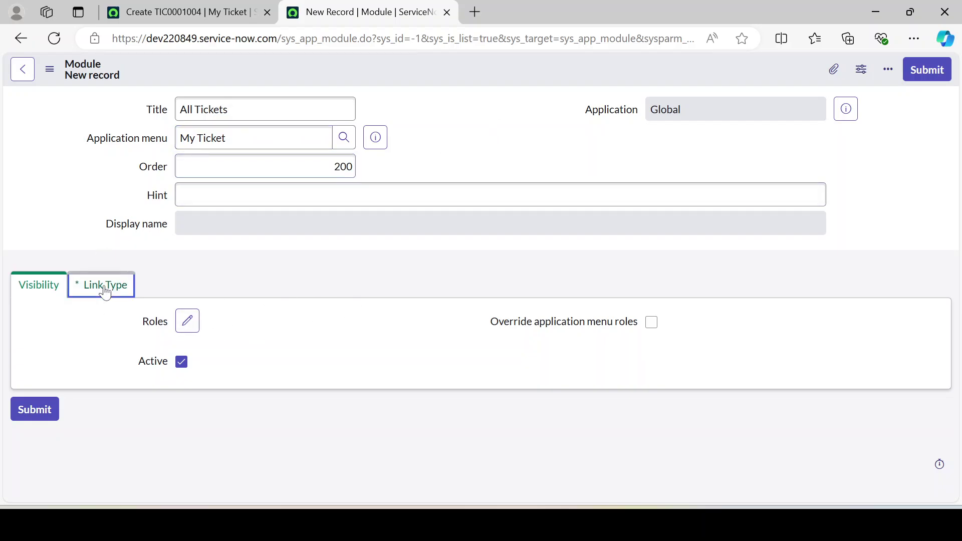
scroll(94, 346, down, 3)
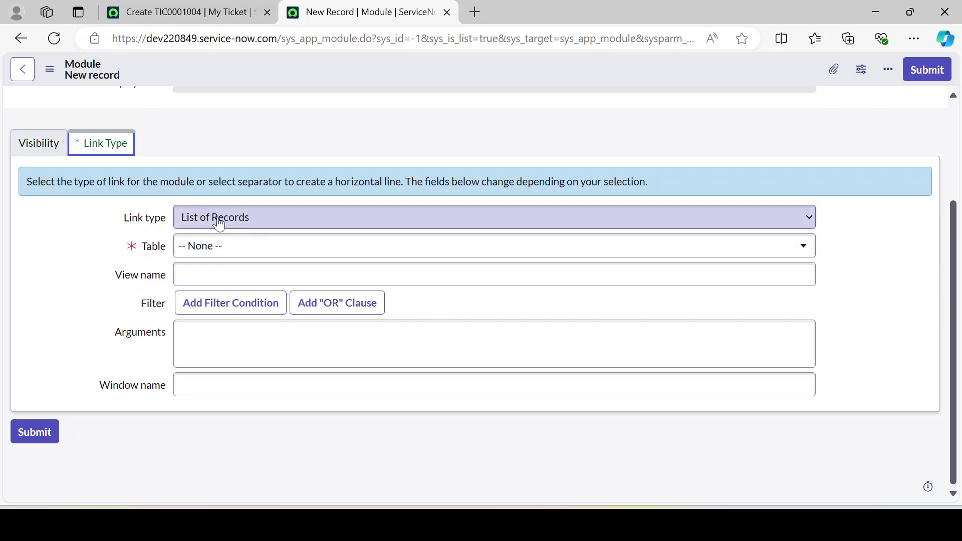
click(280, 248)
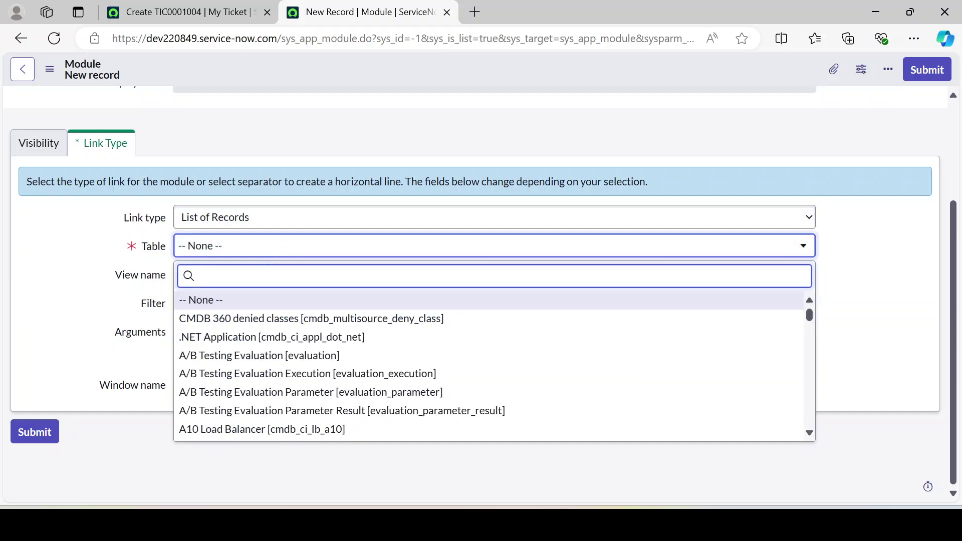
text(my t)
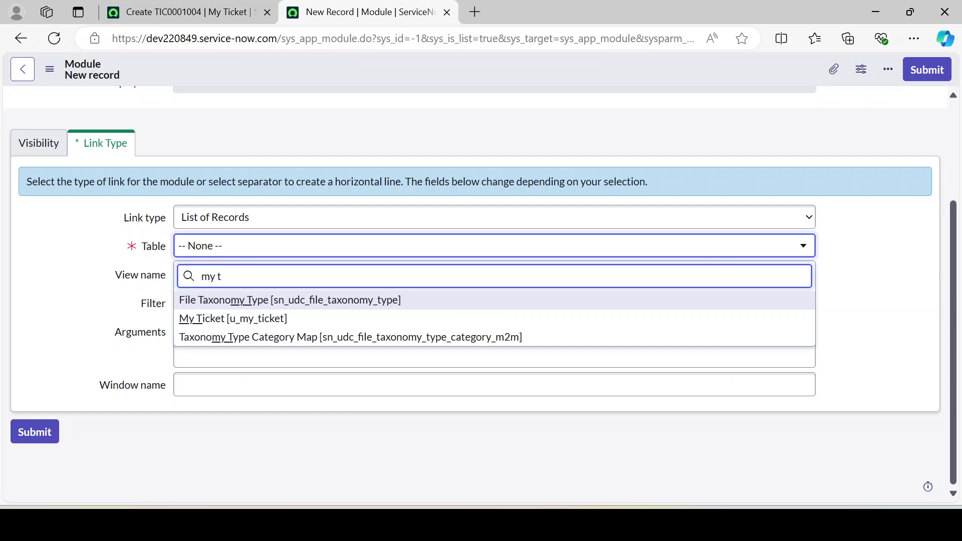
click(260, 321)
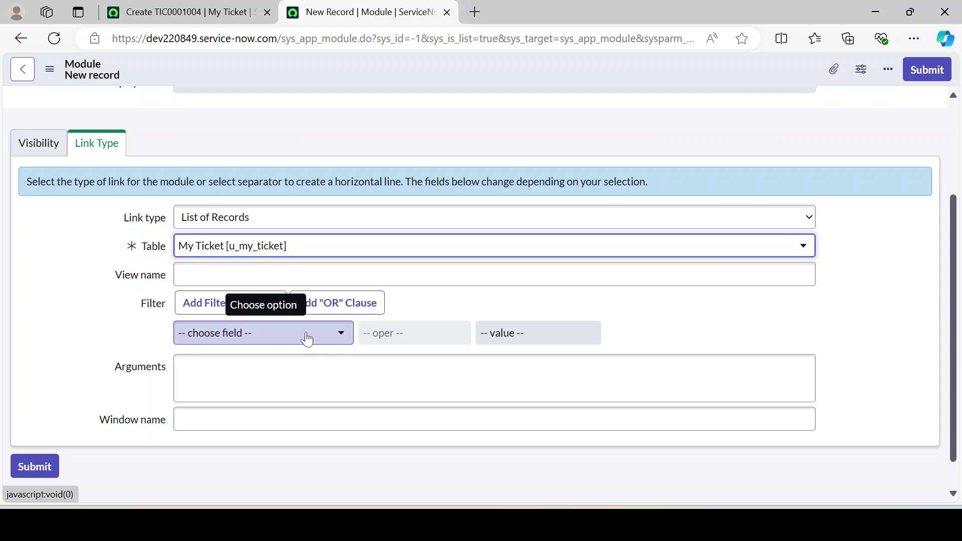
click(121, 304)
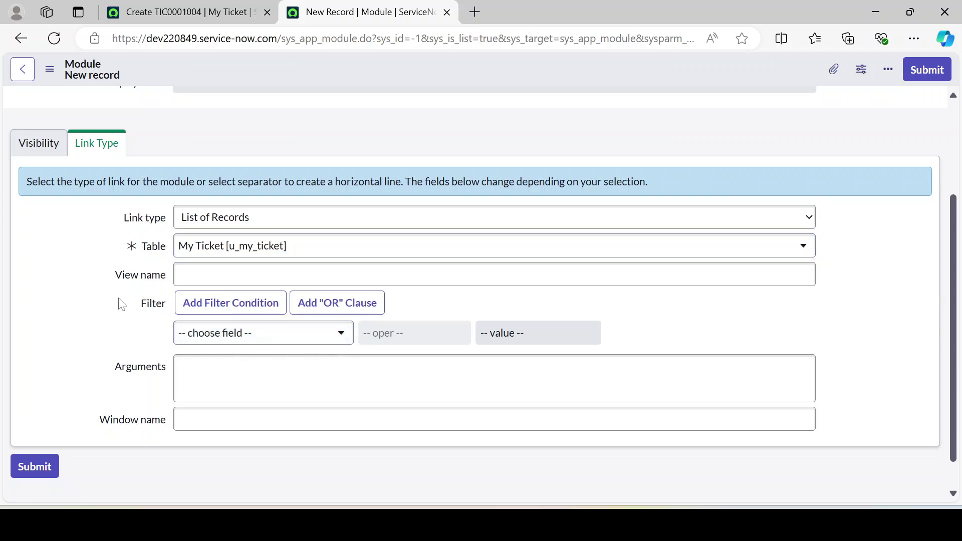
scroll(122, 304, up, 3)
scroll(118, 303, down, 4)
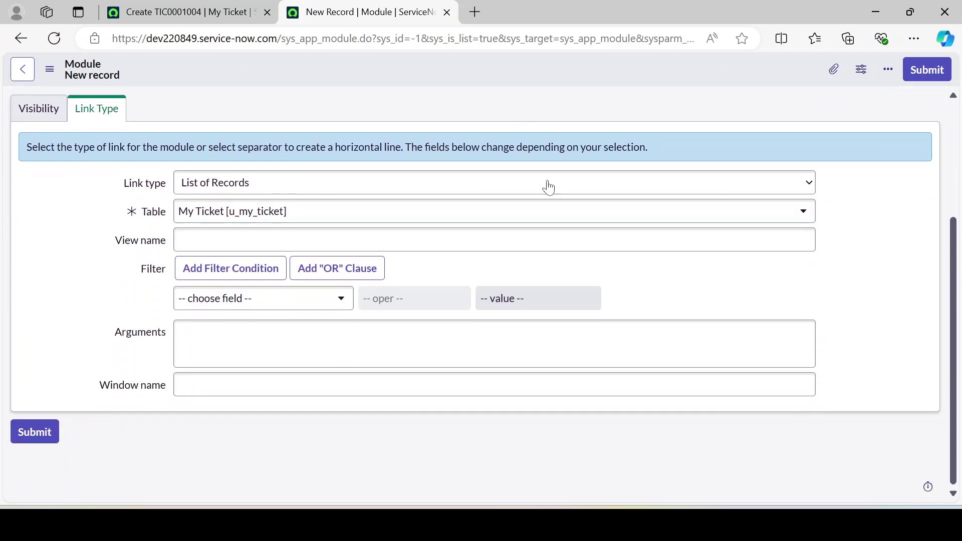
scroll(549, 186, up, 3)
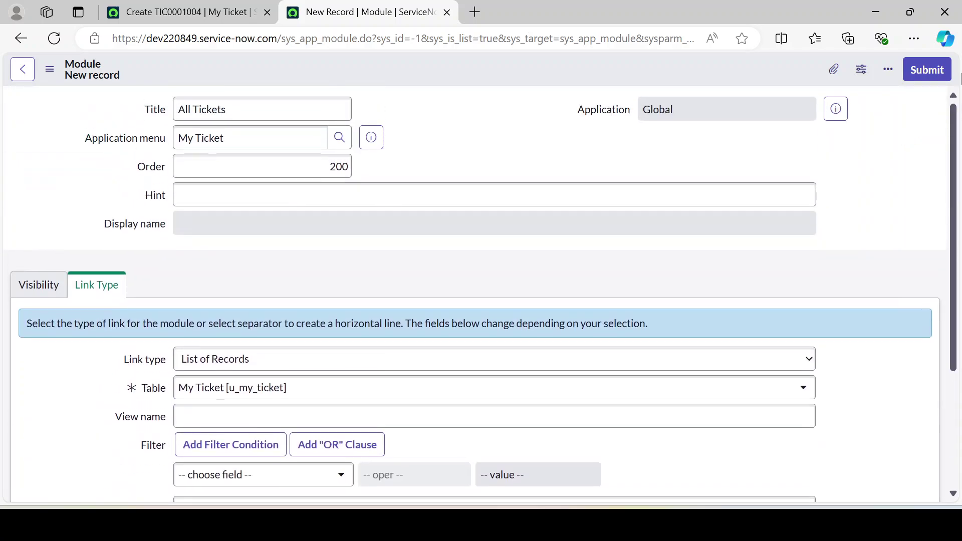
click(921, 73)
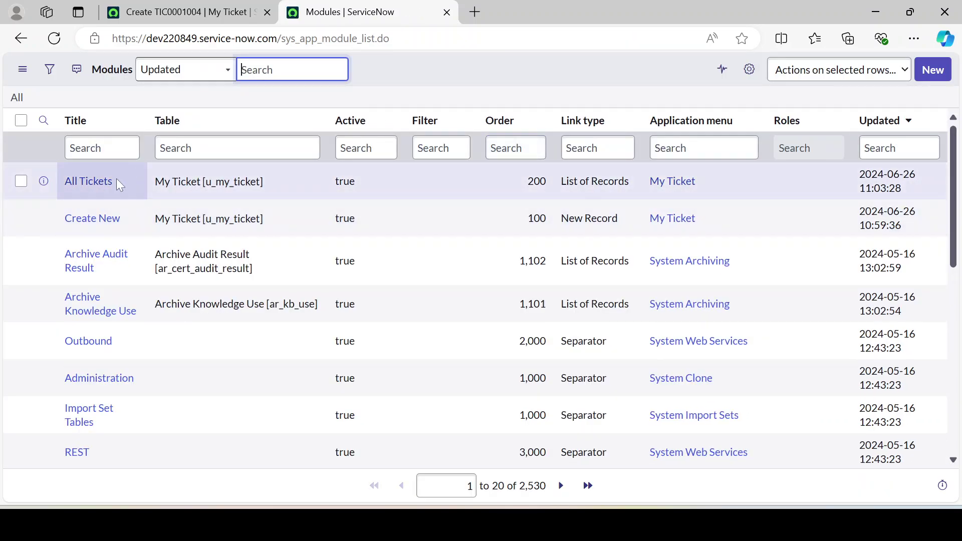
Check the My Ticket menu for the All Tickets module by filtering the navigator for "my t" before and after reloading the page
click(188, 12)
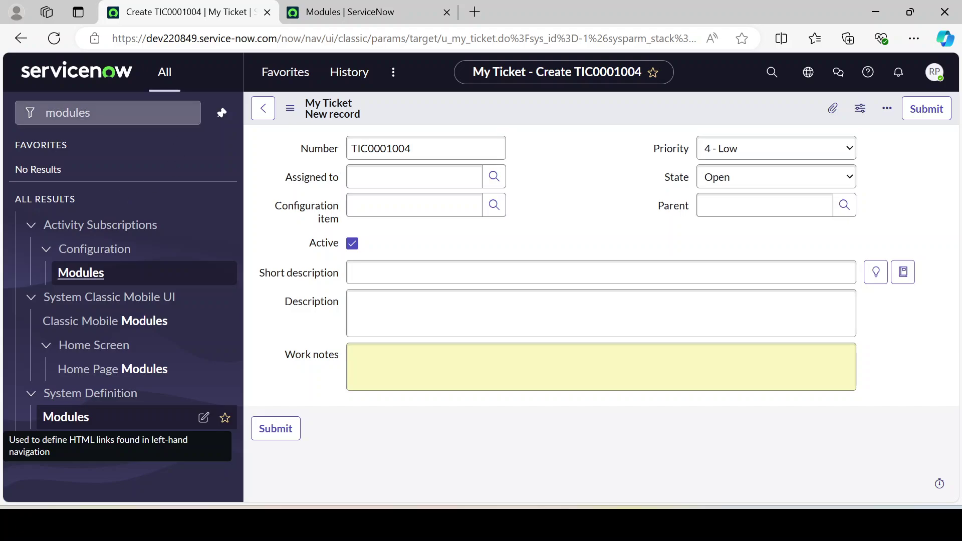
click(183, 112)
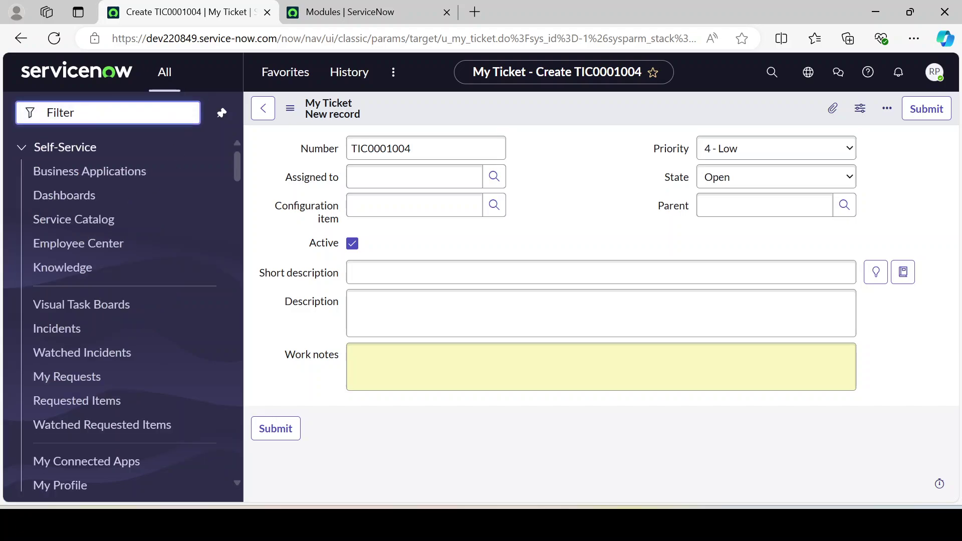
text(my t)
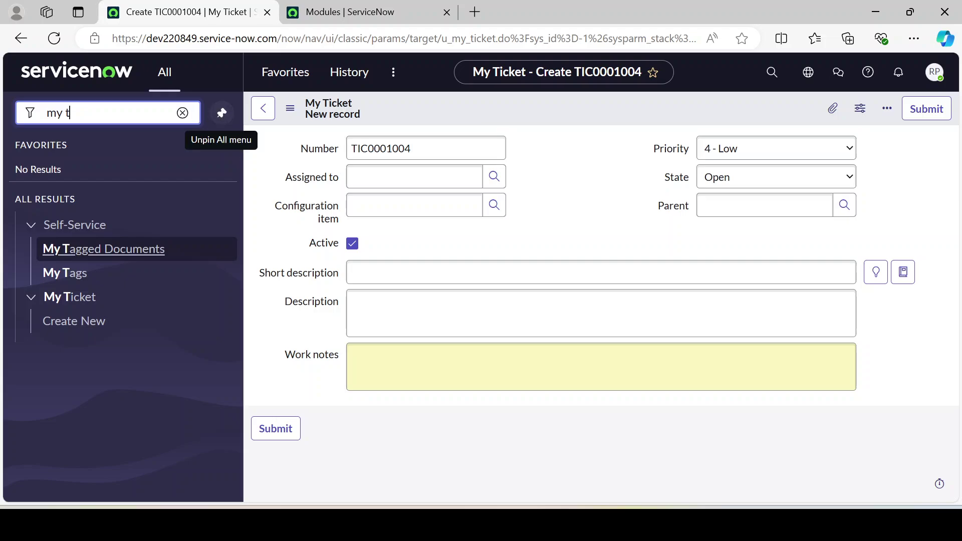
click(182, 112)
click(55, 39)
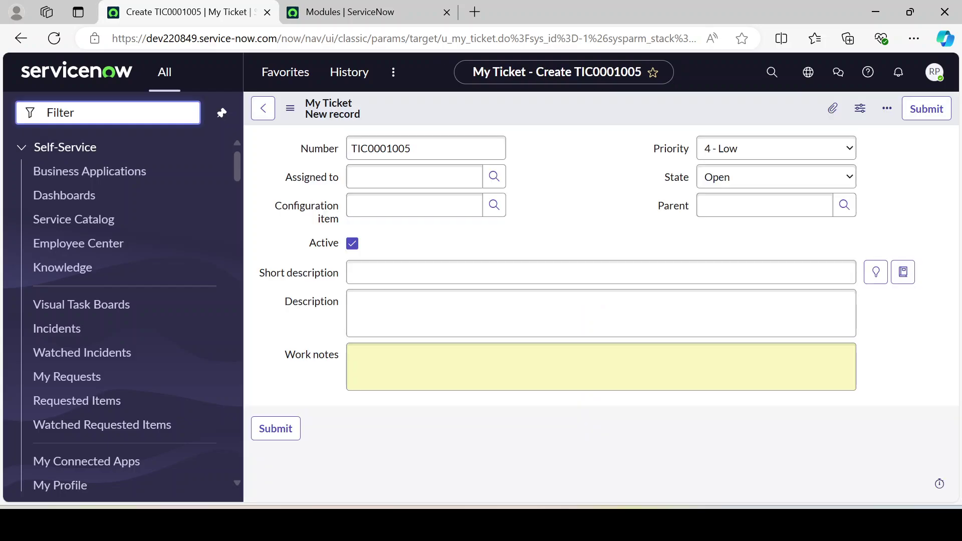
text(my t)
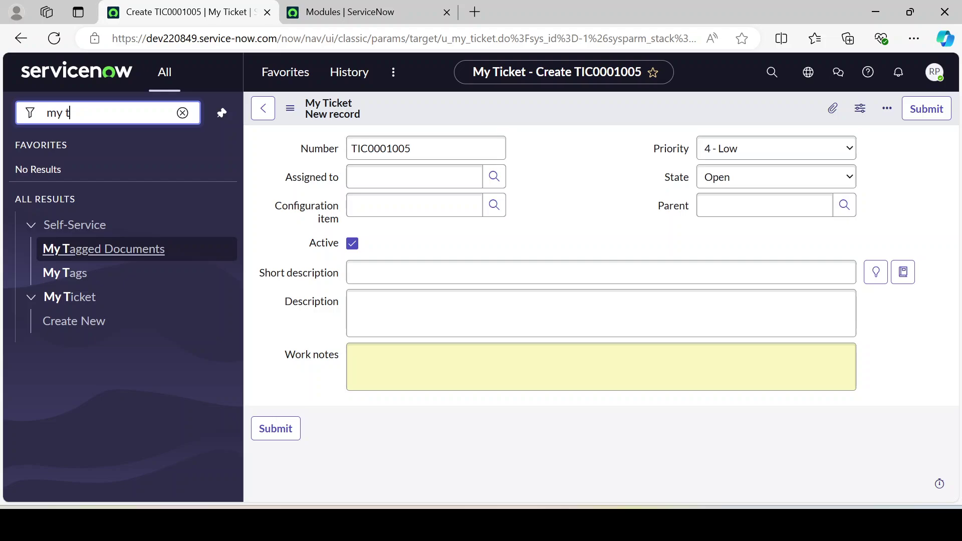
Open the All Tickets module record from the Modules list
click(353, 12)
click(88, 181)
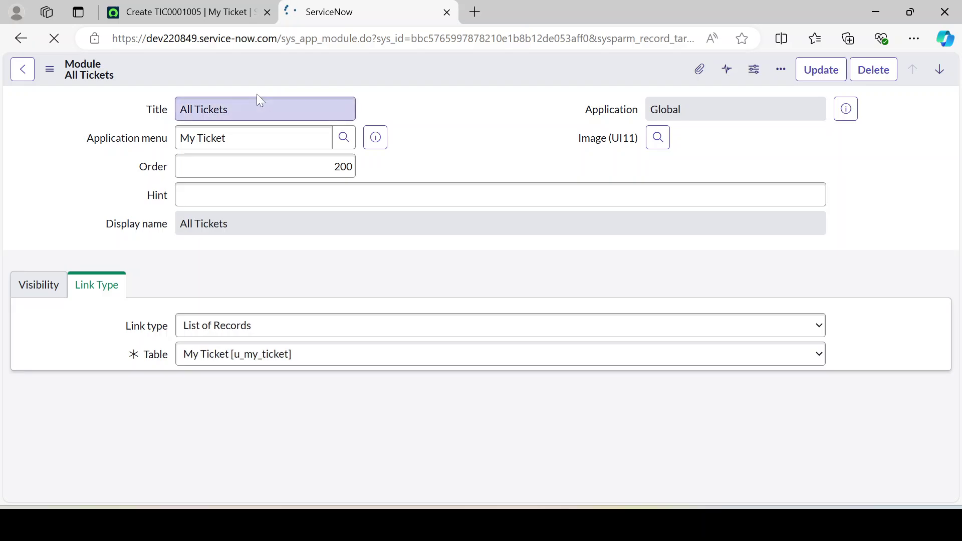
Reload the My Ticket form page, look through the collapsed application list and filter the navigator for "my t"
click(192, 7)
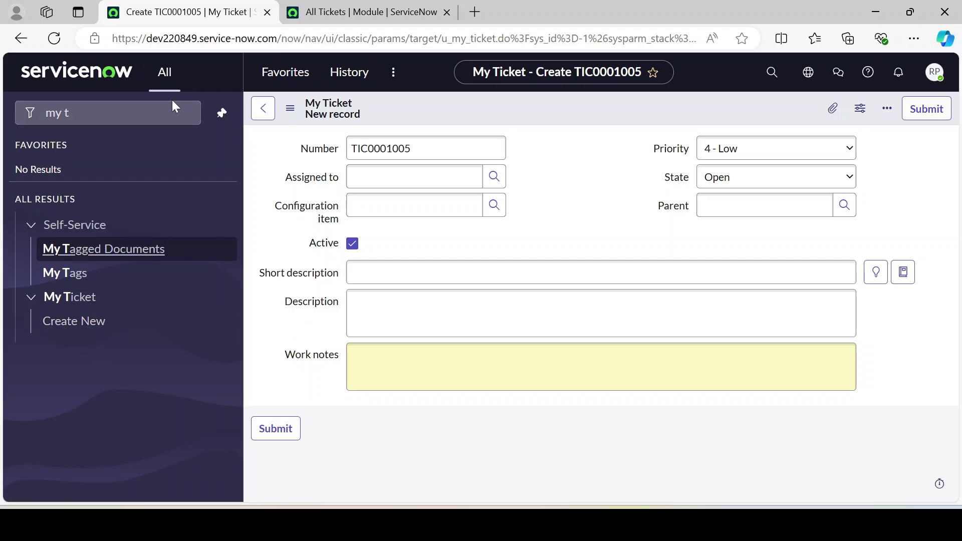
click(182, 112)
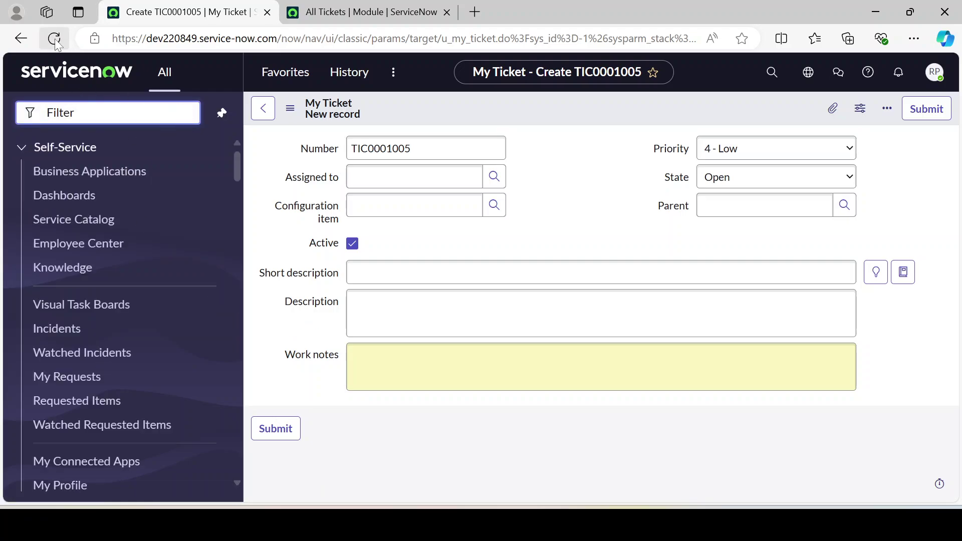
click(55, 40)
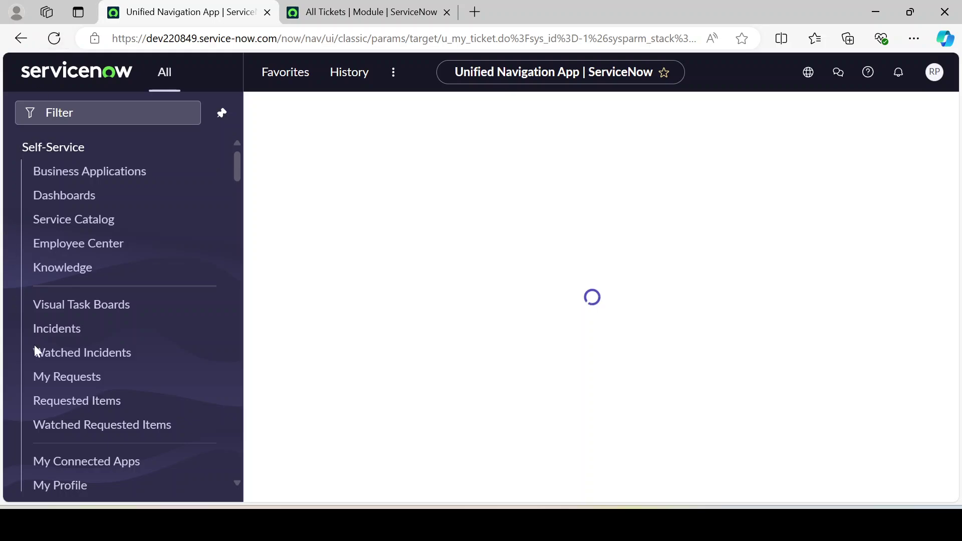
click(19, 149)
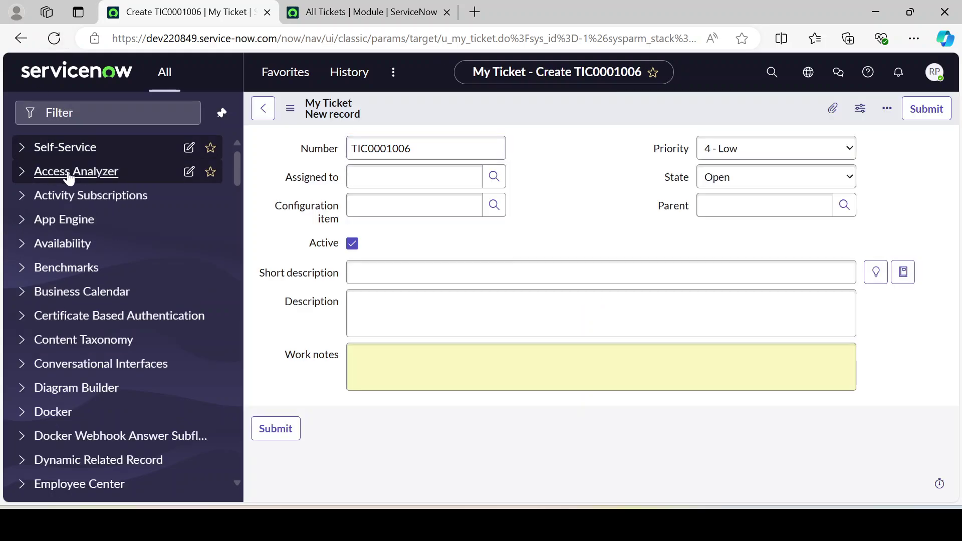
drag(237, 161, 232, 368)
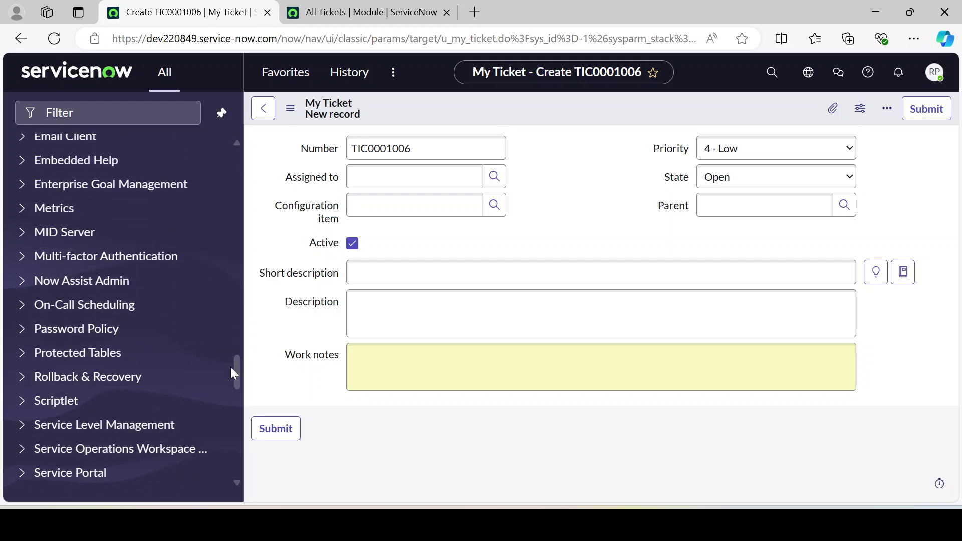
mouse_move(231, 367)
mouse_down()
mouse_move(229, 357)
mouse_move(221, 416)
mouse_move(231, 475)
mouse_move(228, 191)
mouse_move(122, 135)
mouse_up()
click(75, 112)
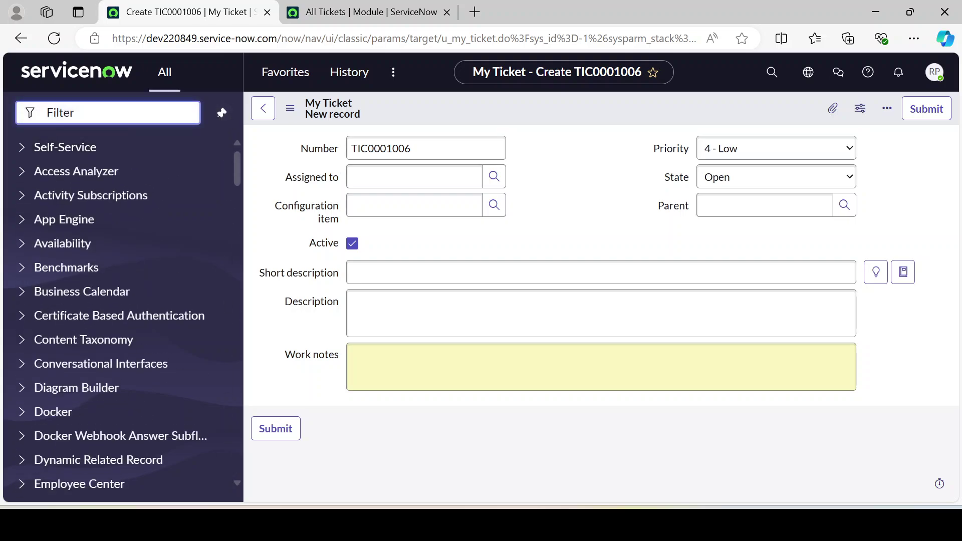
text(my t)
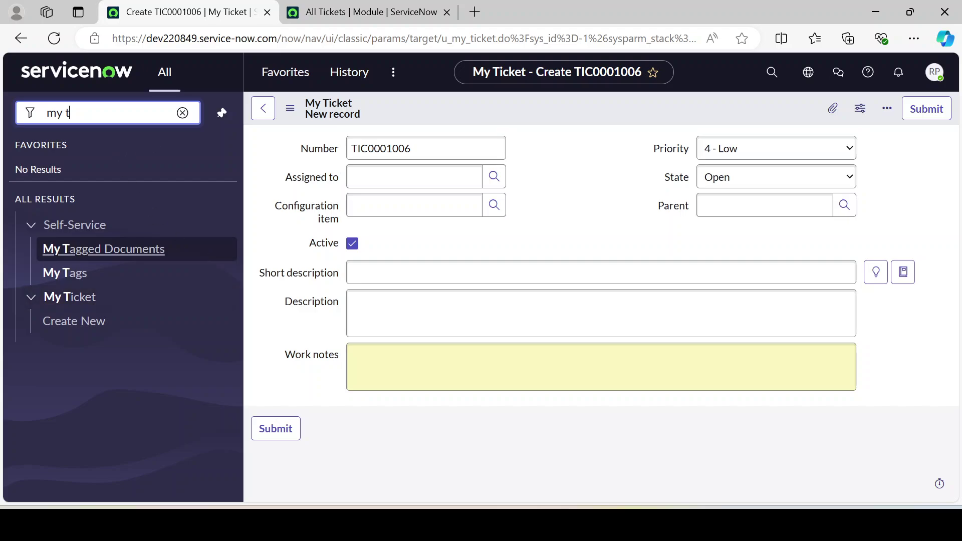
Filter the navigator for "All t" to look for the All Tickets module, and clear the filter and reload the page
click(361, 11)
click(178, 2)
drag(71, 113, 1, 116)
text(all ti)
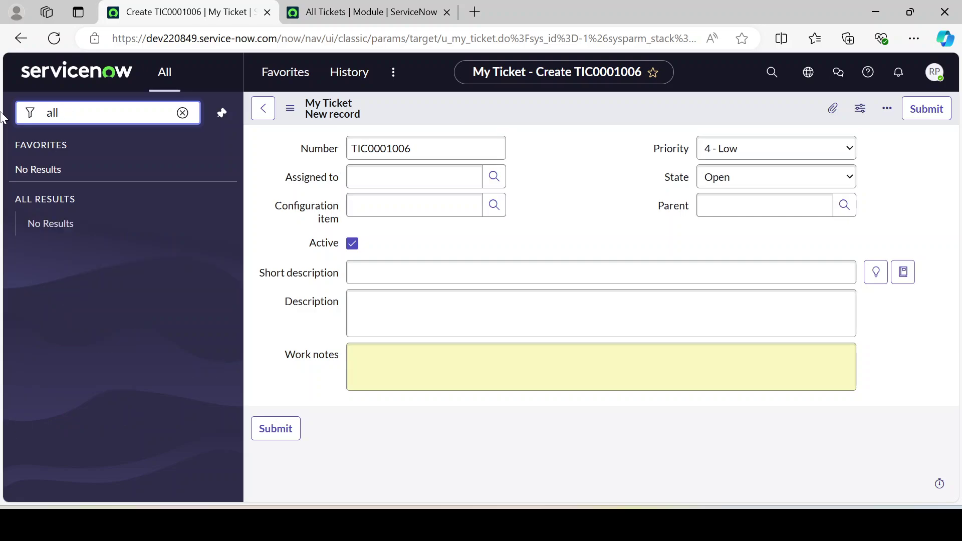
key(BackSpace)
key(BackSpace)
key(BackSpace)
text(A)
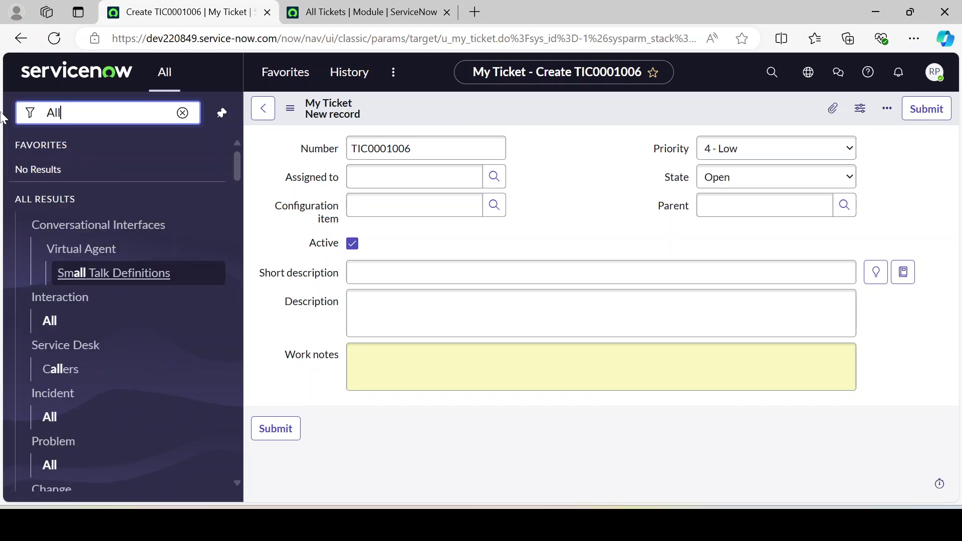
text(ll t)
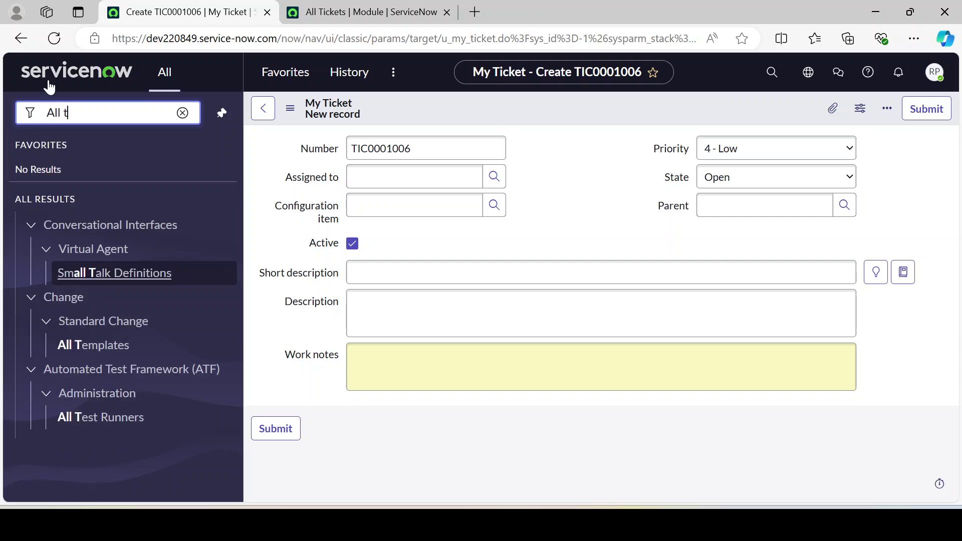
click(183, 112)
click(54, 40)
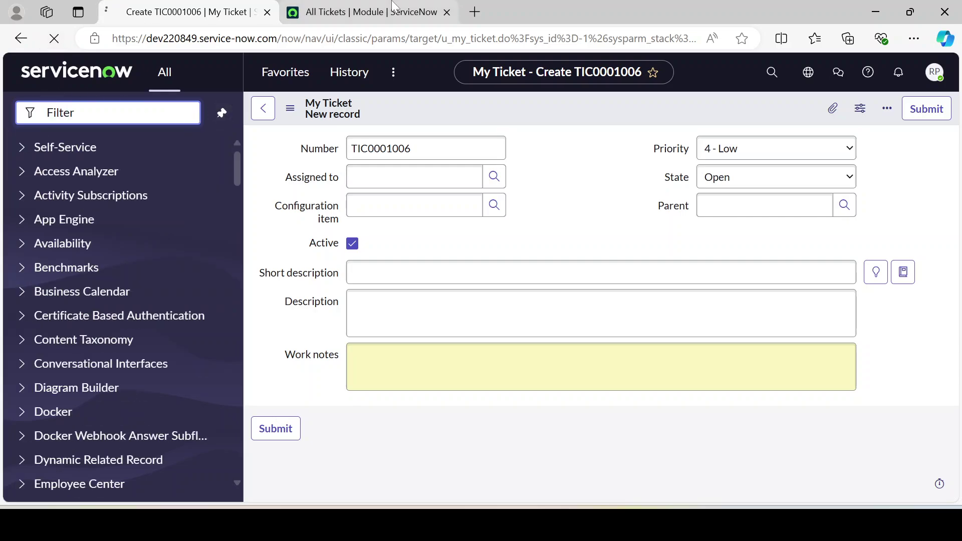
Review the application menu, order and link type settings on the All Tickets module record
click(366, 12)
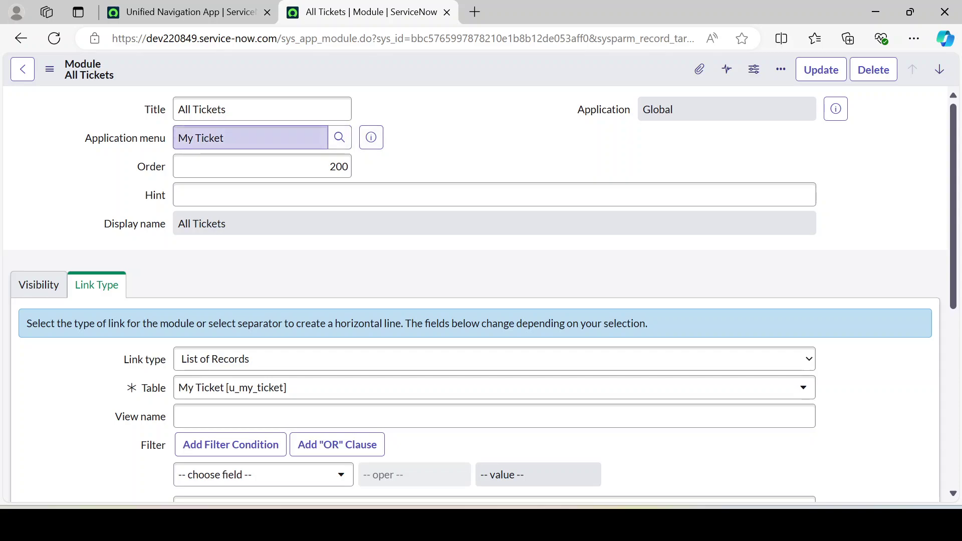
drag(226, 138, 149, 153)
click(475, 139)
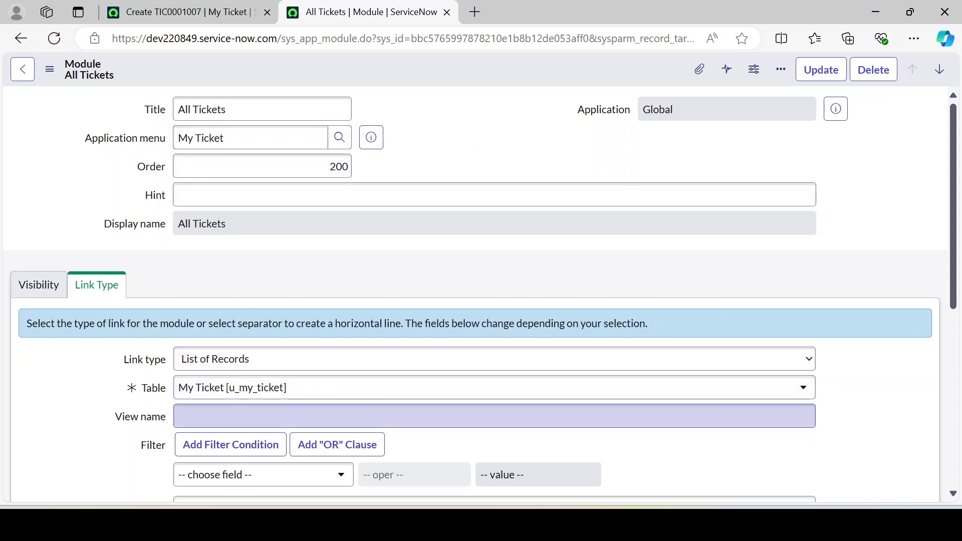
scroll(76, 284, down, 1)
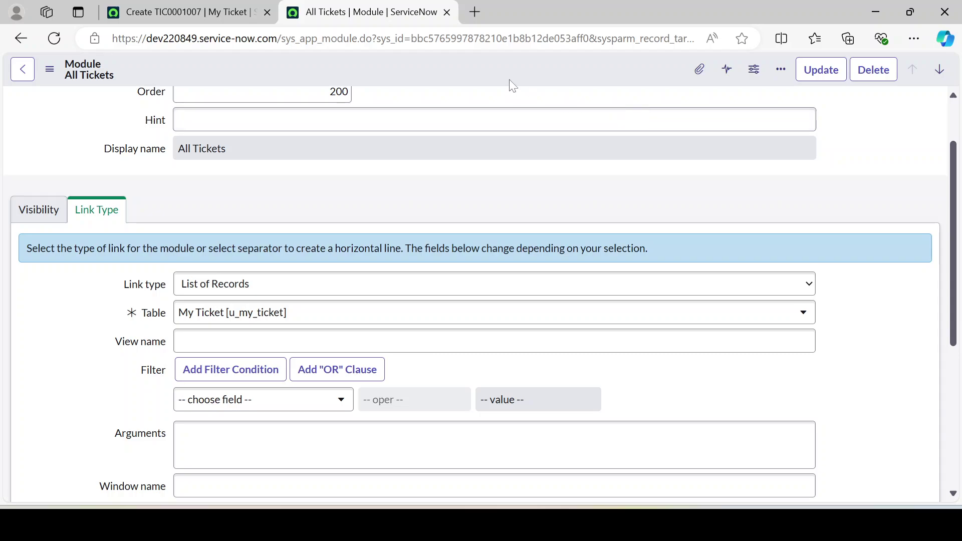
scroll(299, 226, up, 1)
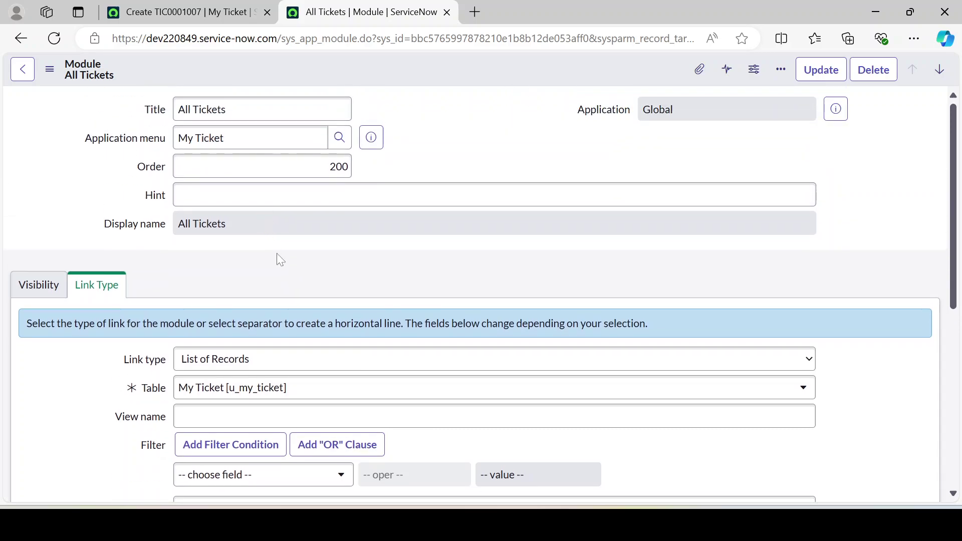
Search the reloaded navigator for the All Tickets module using the filters "All t" and "My ti"
click(183, 6)
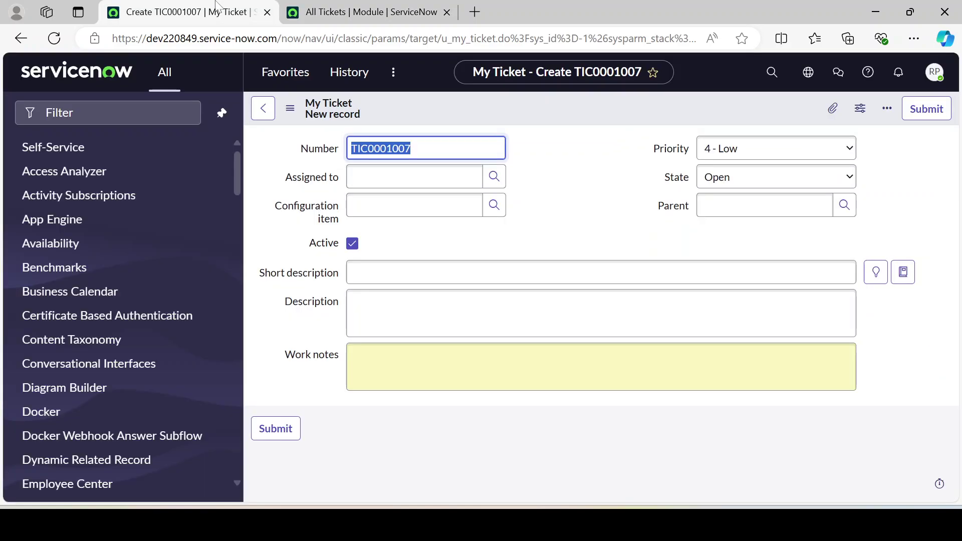
click(140, 118)
text(Al)
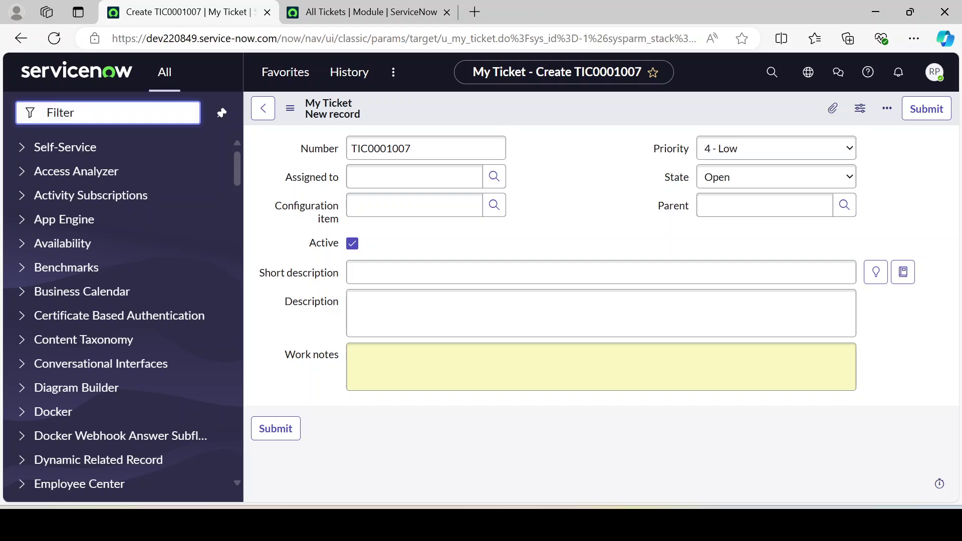
text(l)
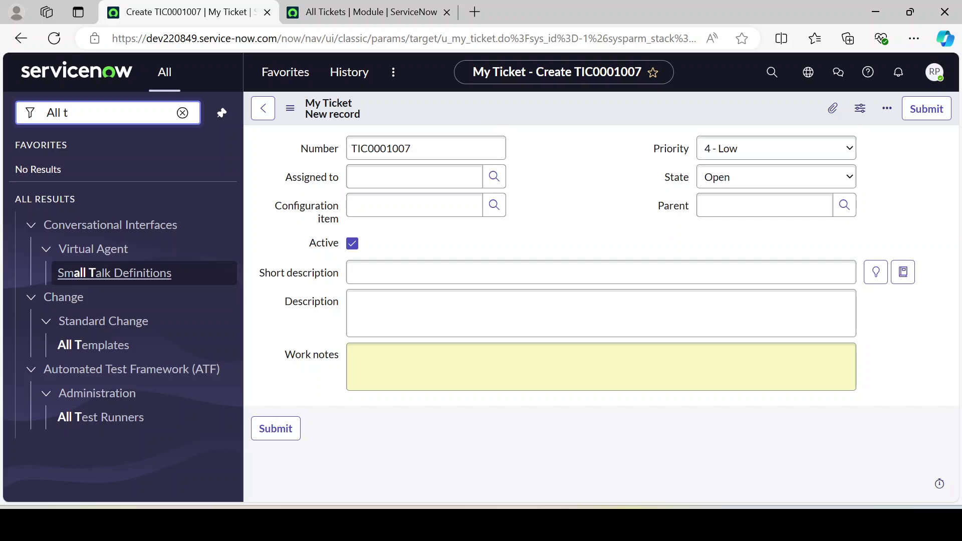
key(BackSpace)
key(BackSpace)
key(BackSpace)
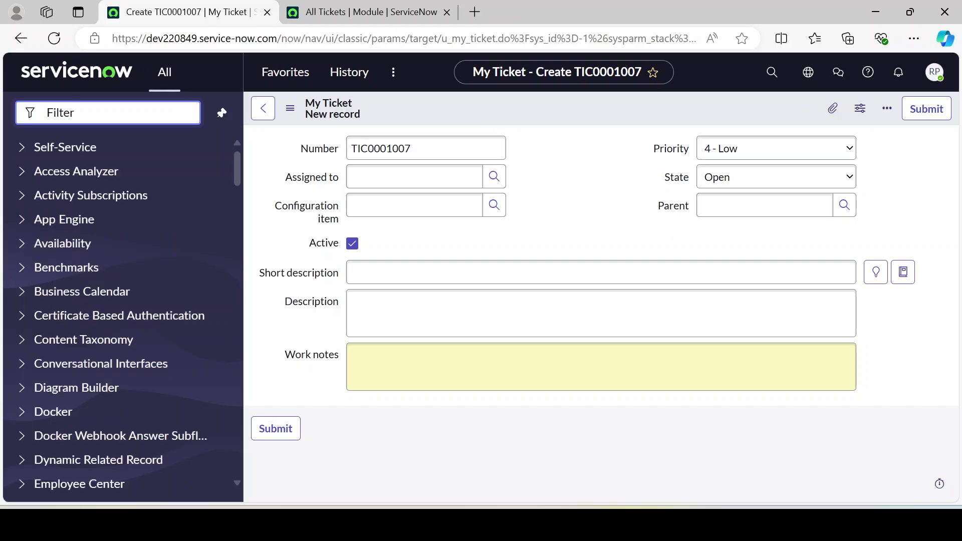
text(My ti)
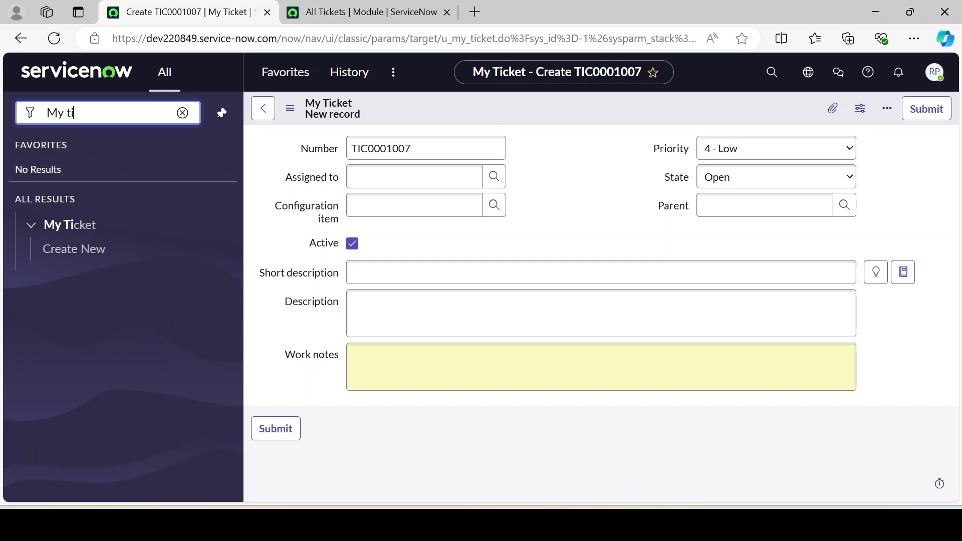
Clear the Order value of the All Tickets module and save the record without leaving it
click(356, 7)
double_click(349, 167)
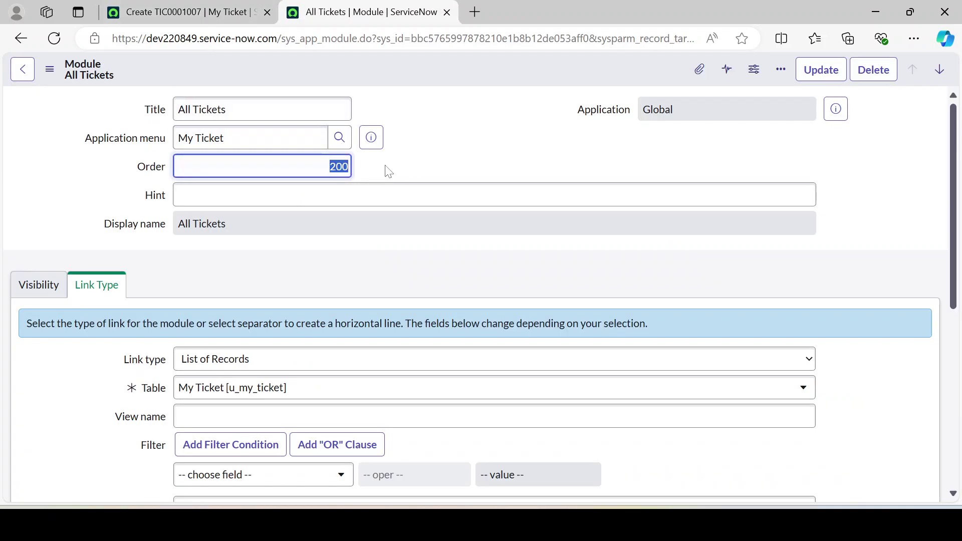
key(BackSpace)
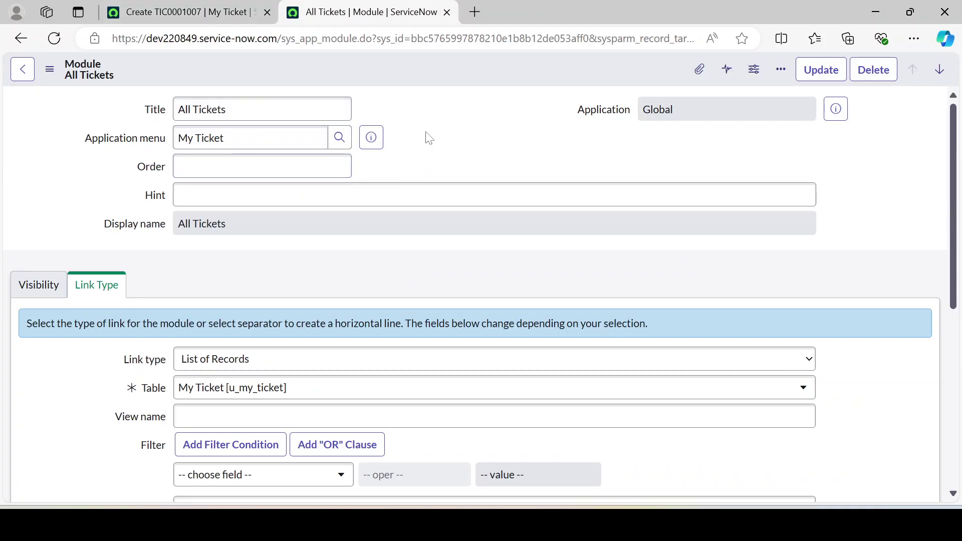
right_click(426, 71)
click(443, 82)
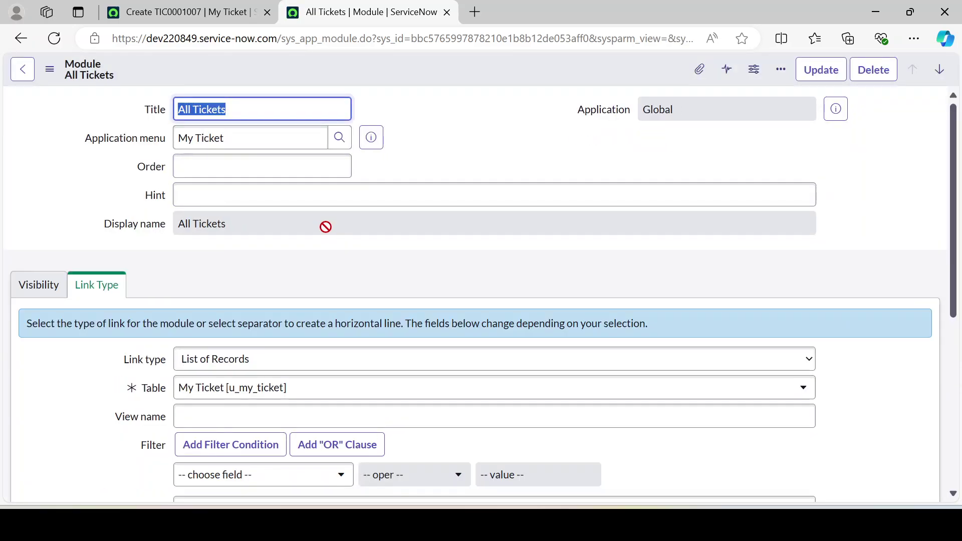
click(468, 135)
Clear the navigator filter, reload the My Ticket form page and filter the navigator for "my ti"
click(217, 11)
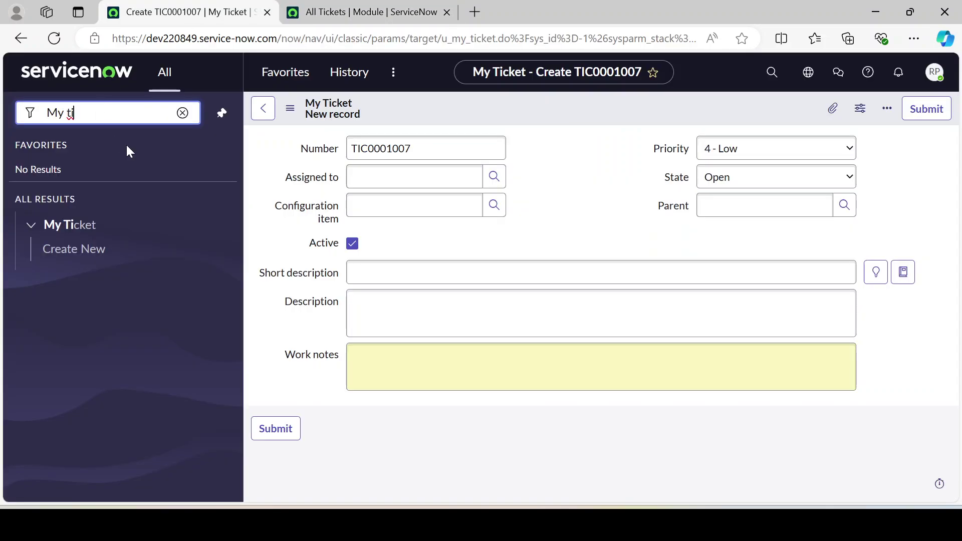
click(182, 113)
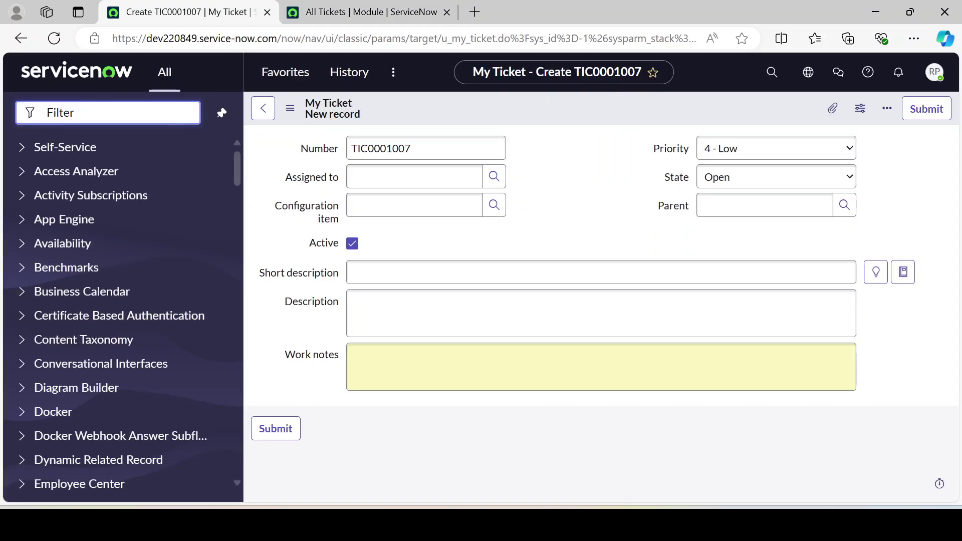
click(65, 44)
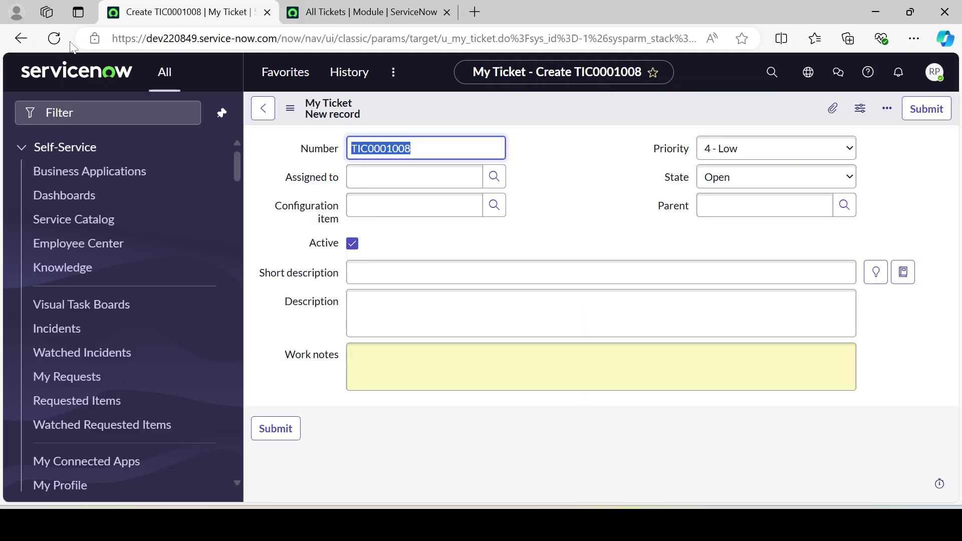
click(71, 44)
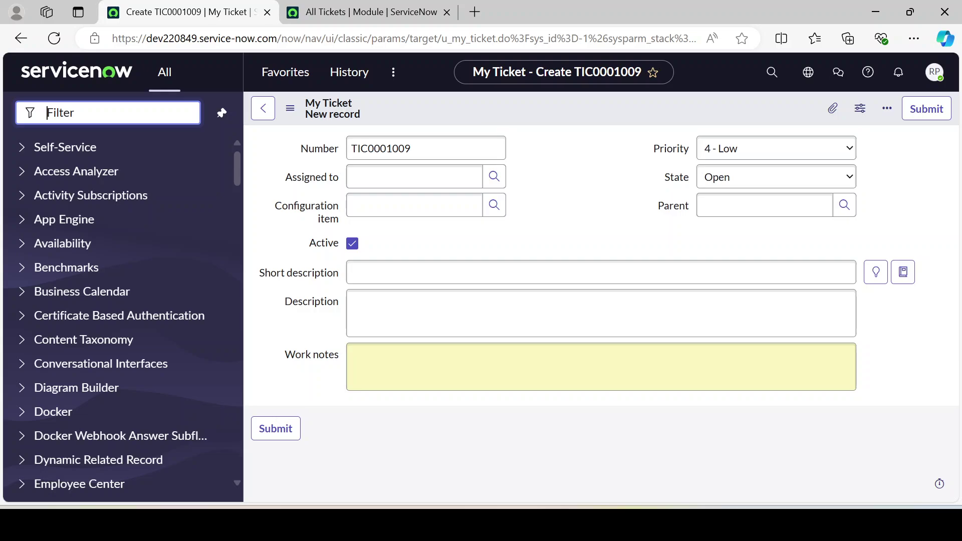
text(my)
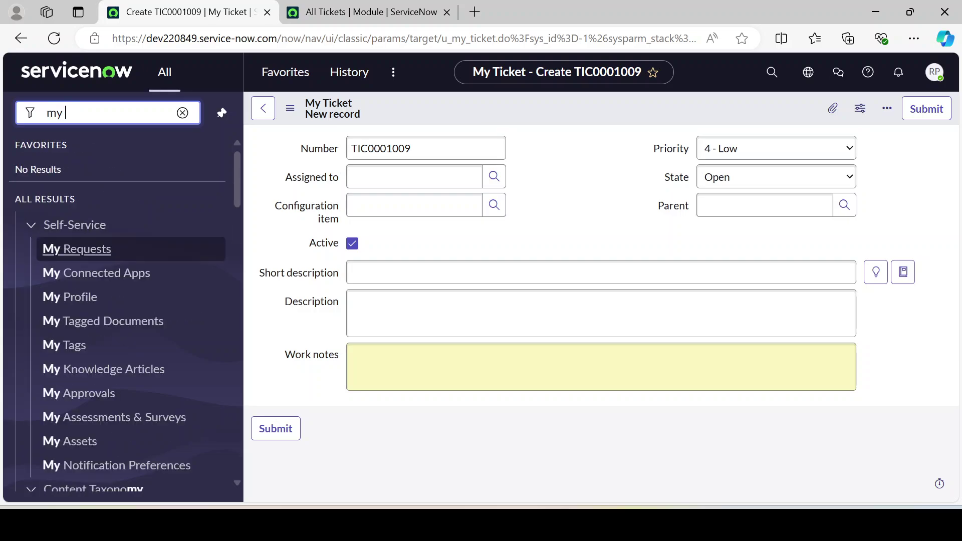
text( ti)
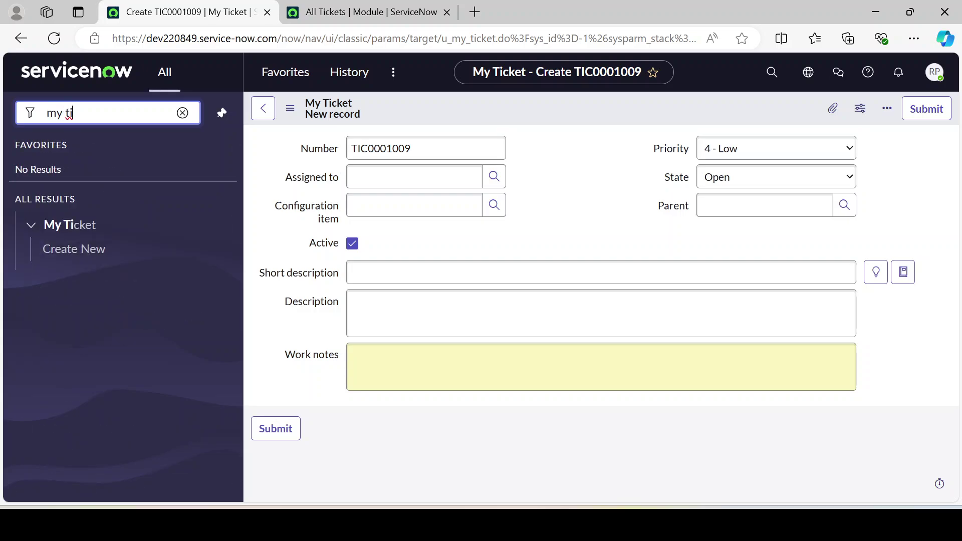
Replace the navigator filter with "All Ti" to look for the All Tickets module, and clear it
key(BackSpace)
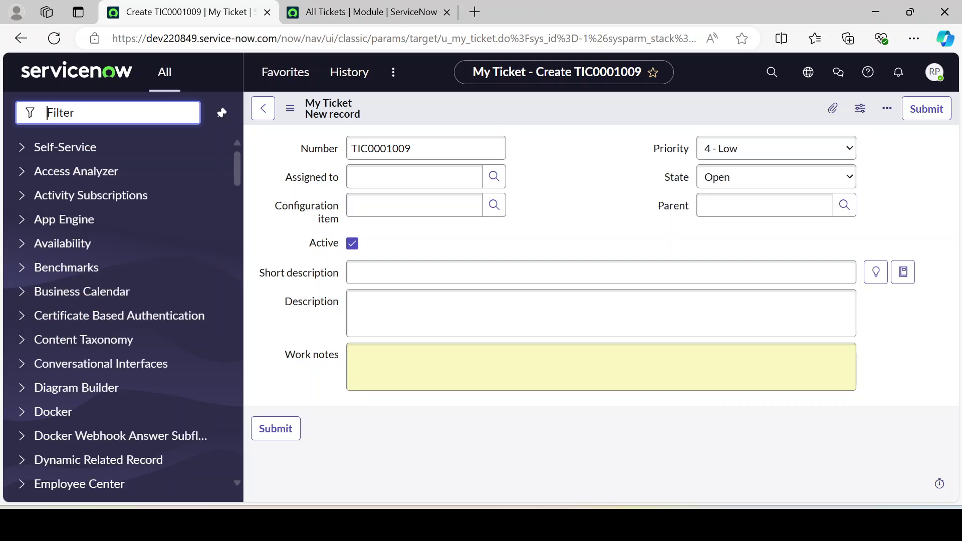
text(All T)
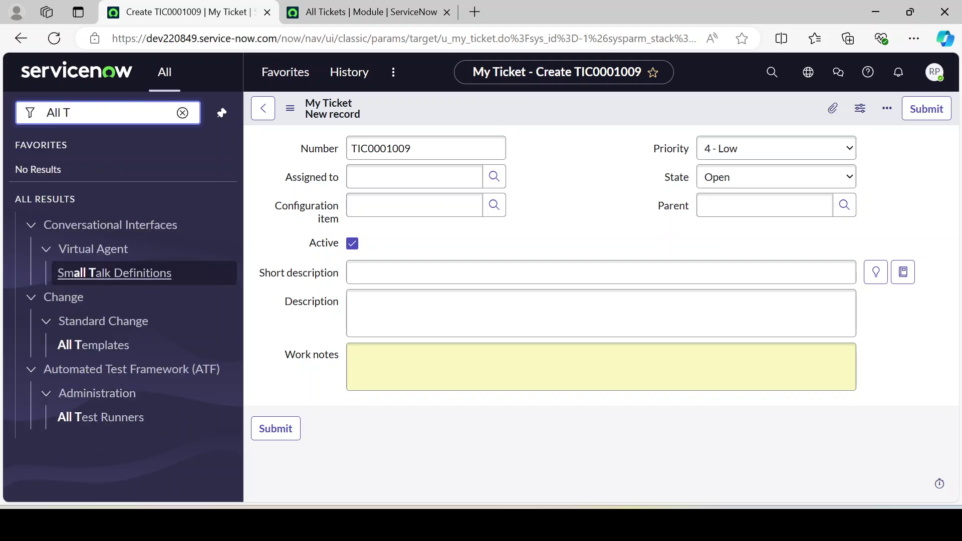
text(i)
key(BackSpace)
key(BackSpace)
key(BackSpace)
Examine the Visibility and Link Type settings of the All Tickets module record
click(360, 12)
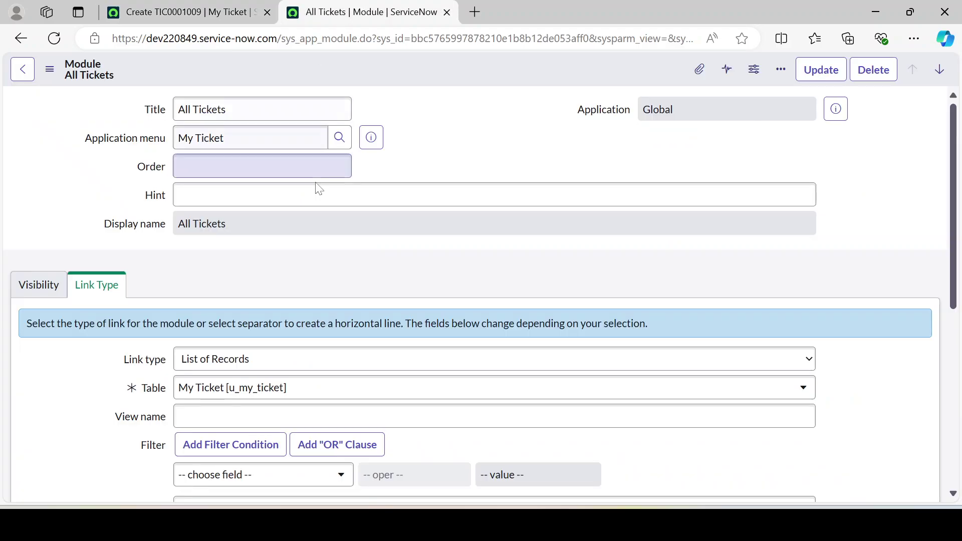
click(45, 293)
scroll(426, 362, down, 3)
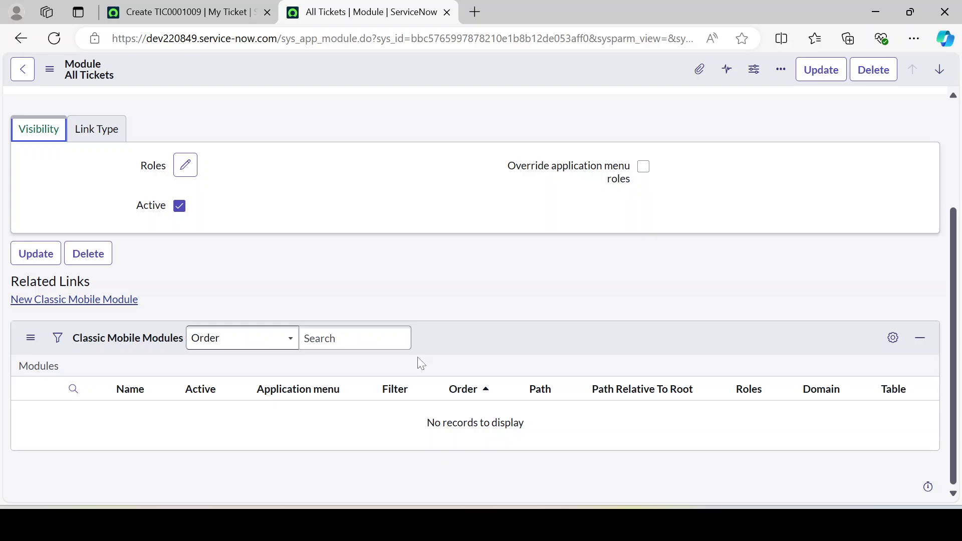
scroll(421, 365, up, 3)
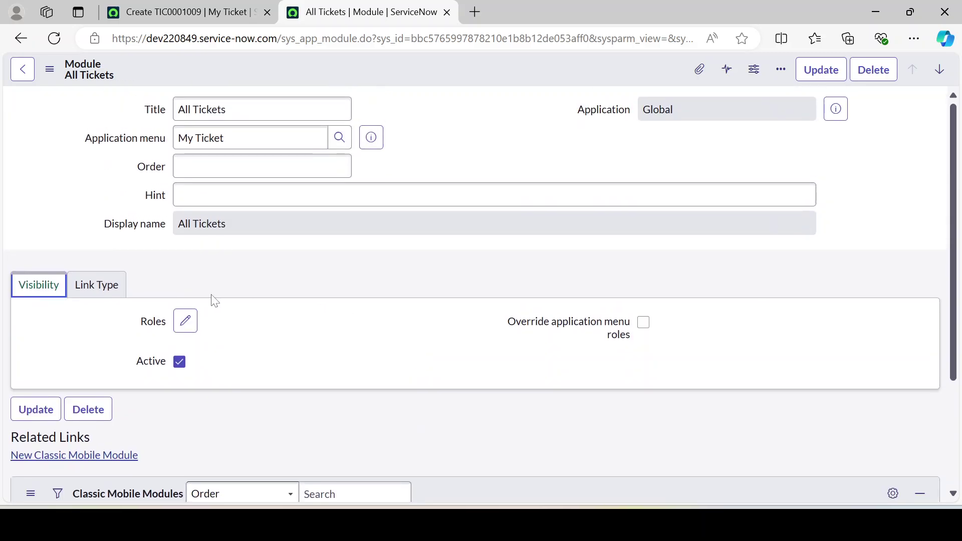
click(95, 288)
scroll(189, 305, down, 3)
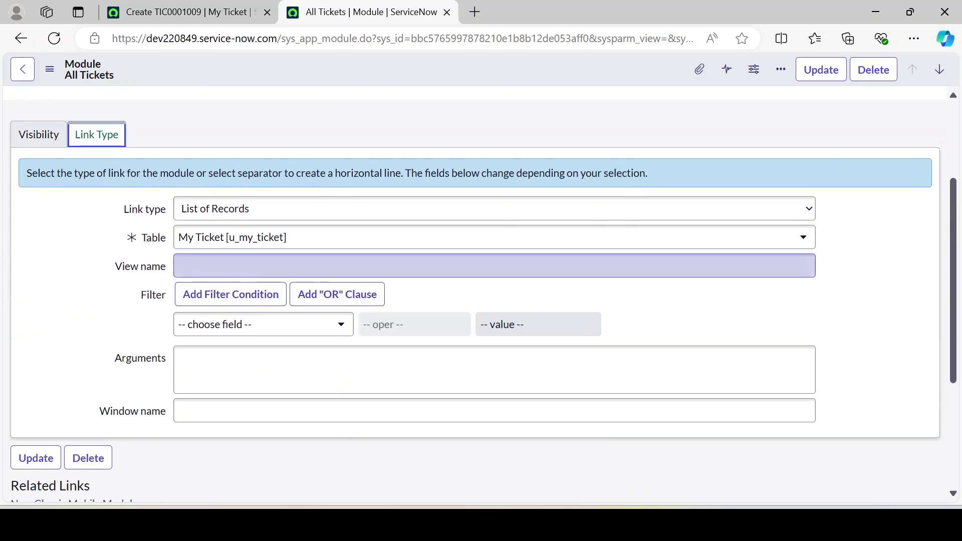
click(310, 260)
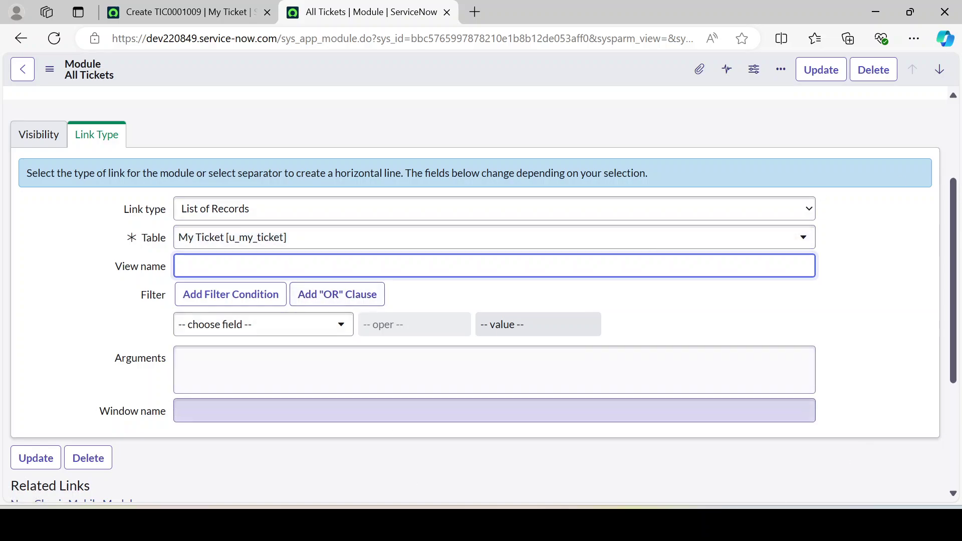
scroll(85, 257, up, 3)
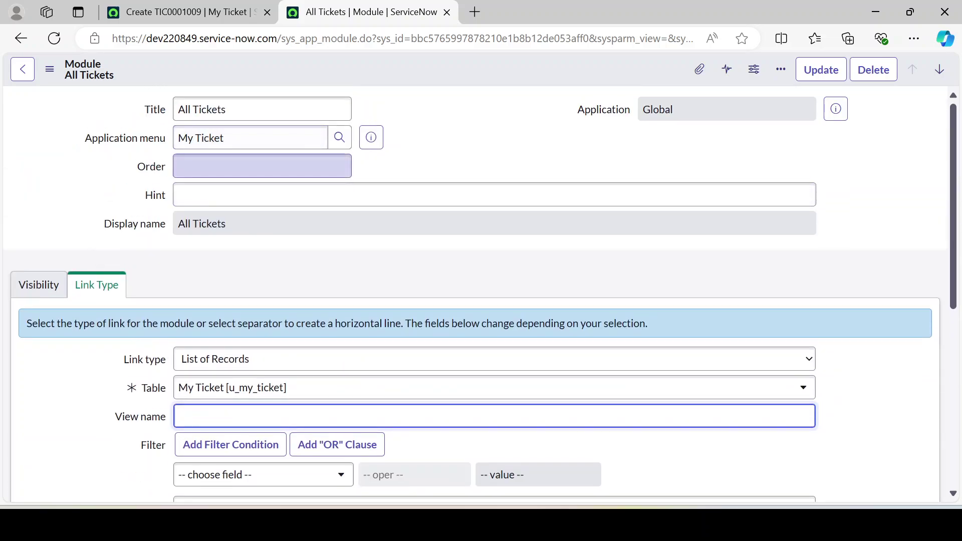
click(348, 166)
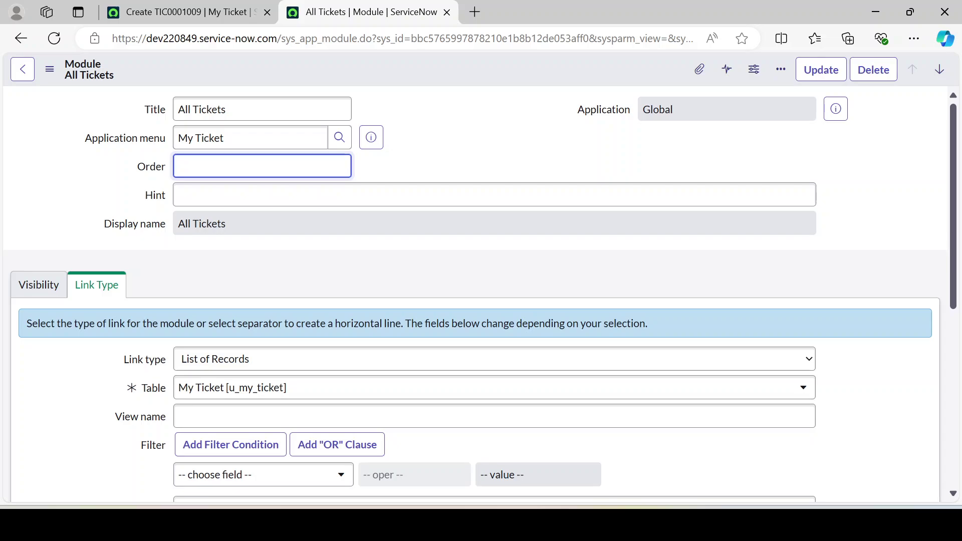
click(440, 123)
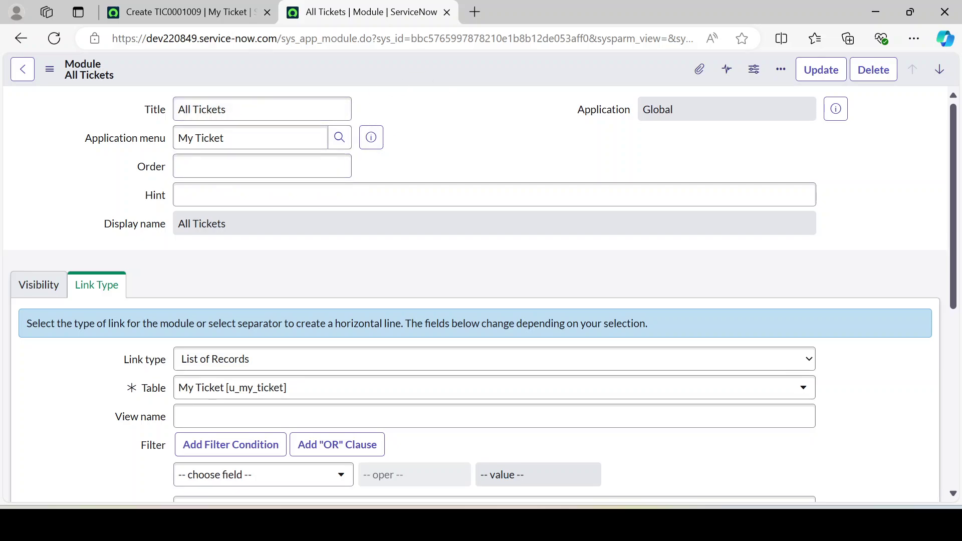
Reload the My Ticket form page, filter the navigator for "my ti" to look for the All Tickets module, and clear the filter
click(191, 13)
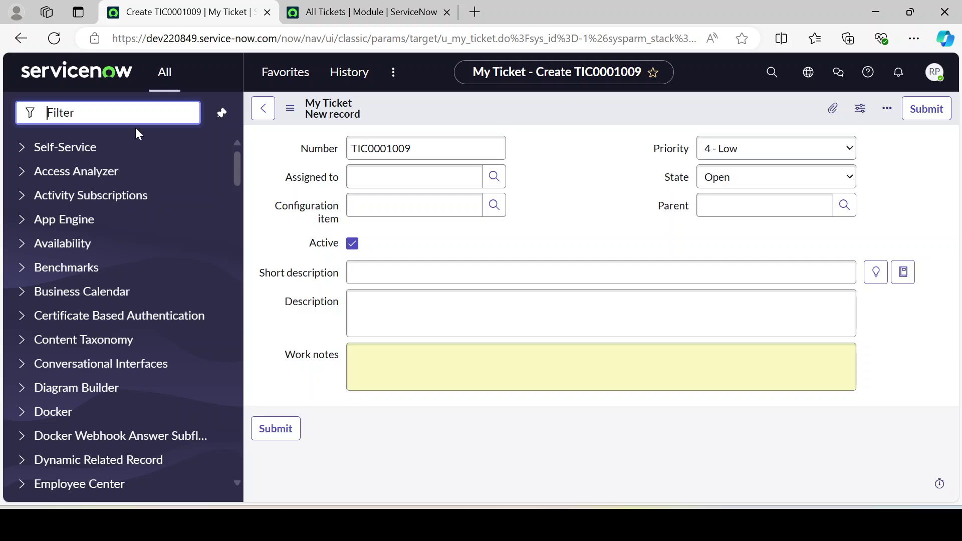
click(54, 38)
text(my ti)
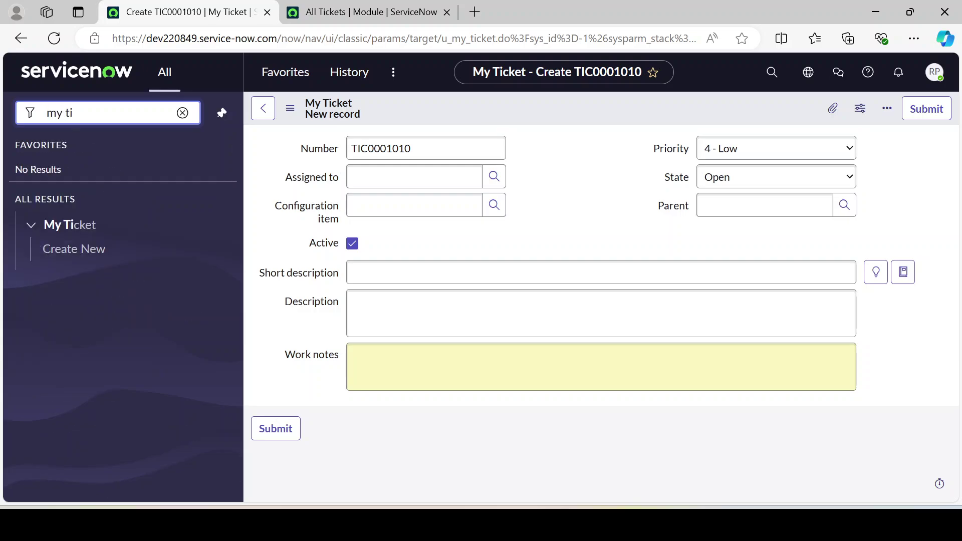
key(BackSpace)
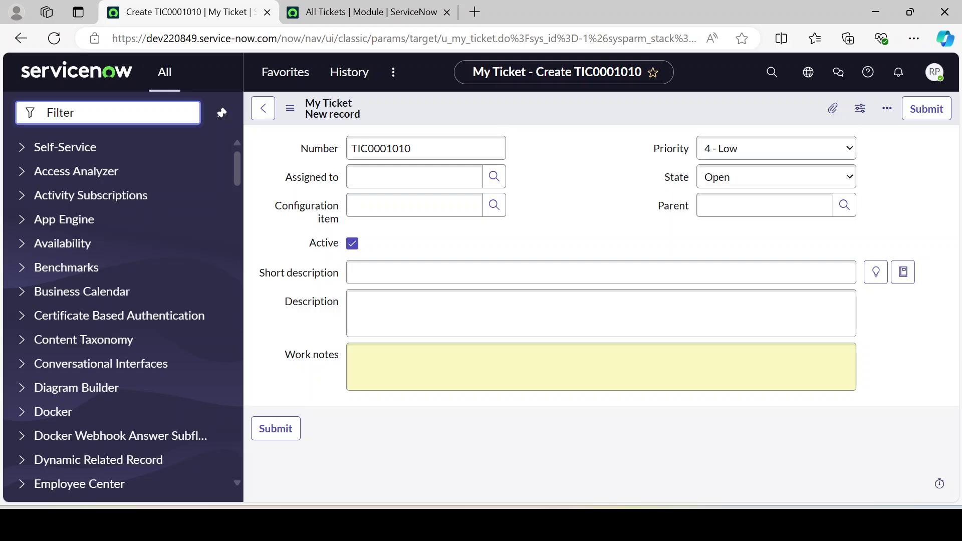
Filter the navigator for "modules", open the System Definition Modules list in a new browser tab and start a new module record
click(369, 7)
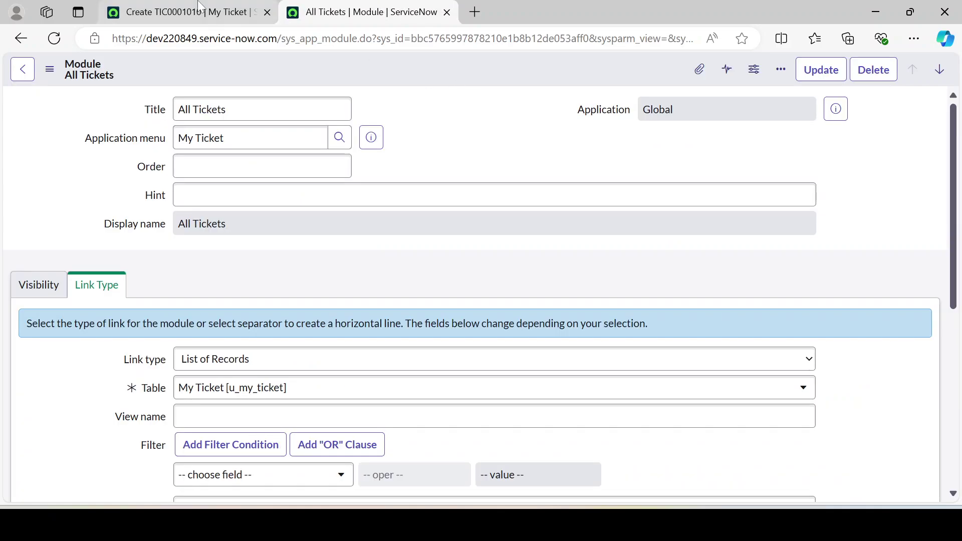
click(185, 12)
text(modules)
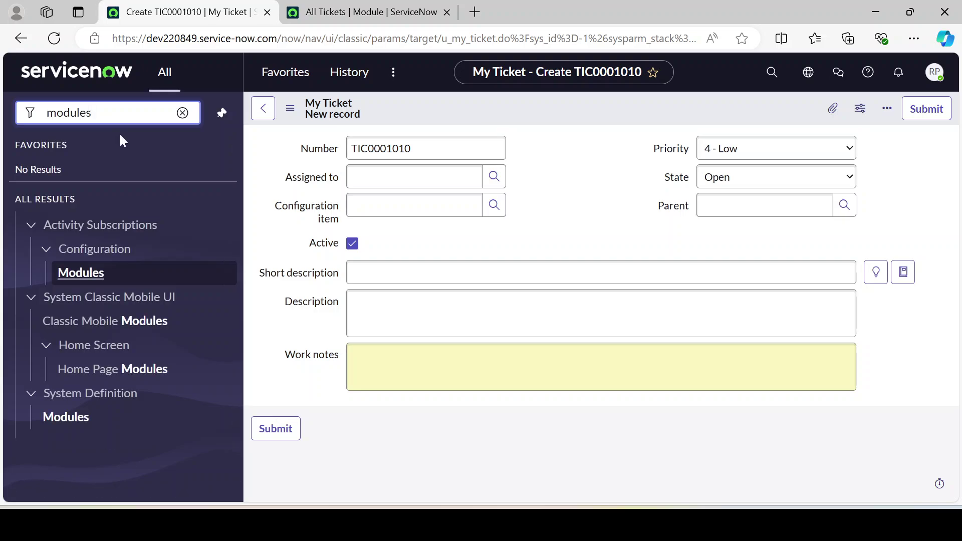
middle_click(67, 417)
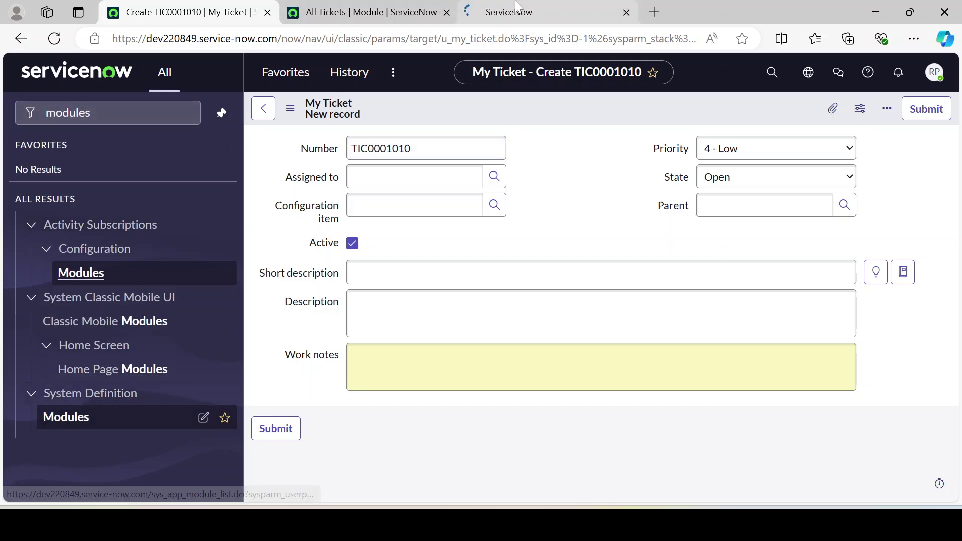
click(531, 12)
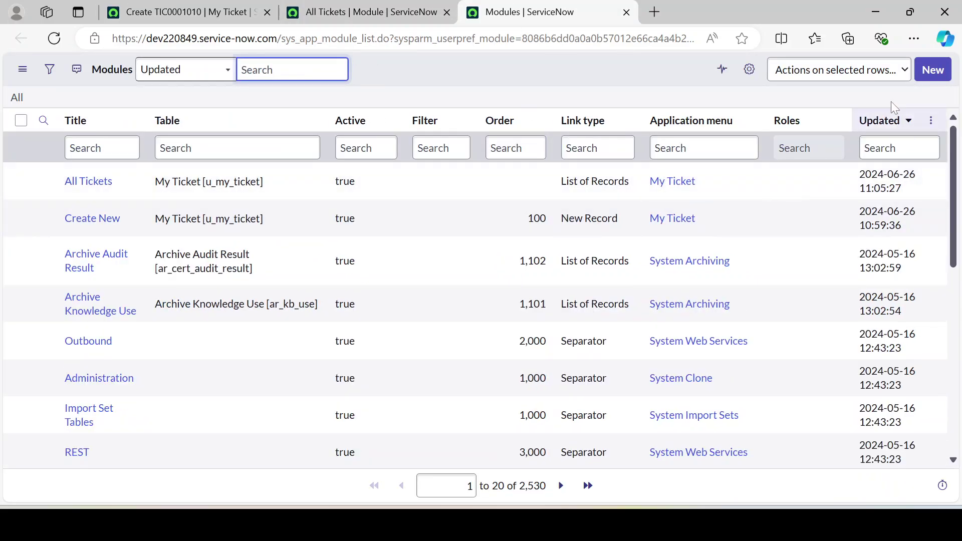
click(925, 76)
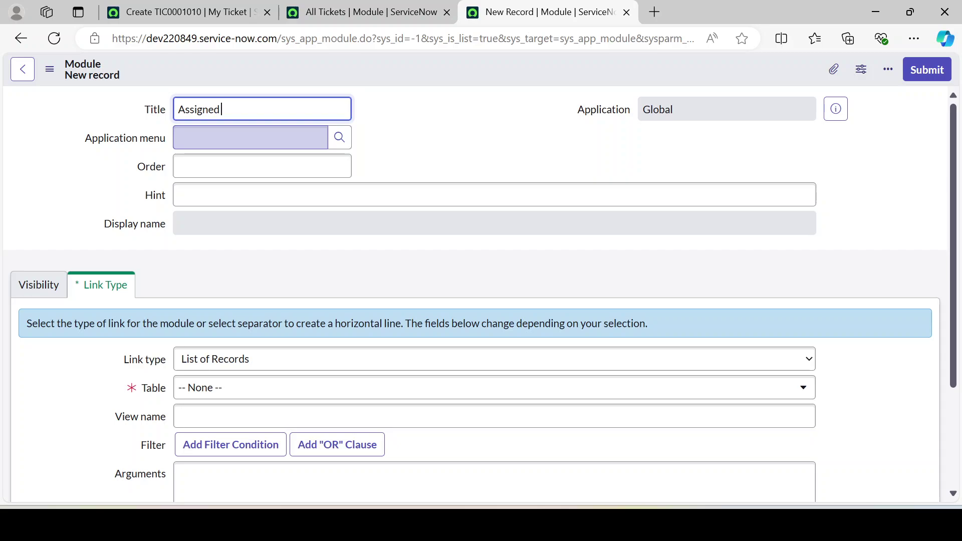
Title the new module "Assigned To Me", assign it to the My Ticket application menu and set its Order to 300
text(o Me)
click(281, 139)
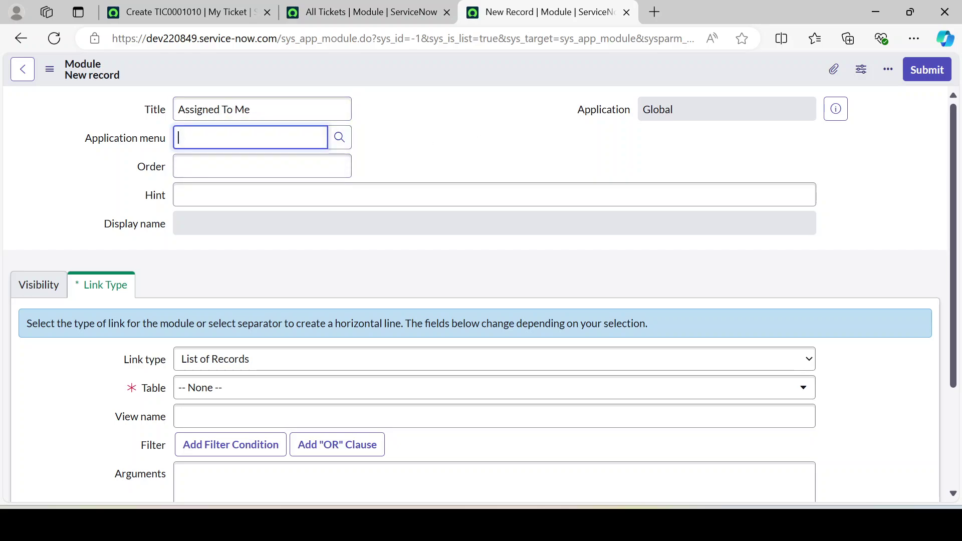
click(232, 178)
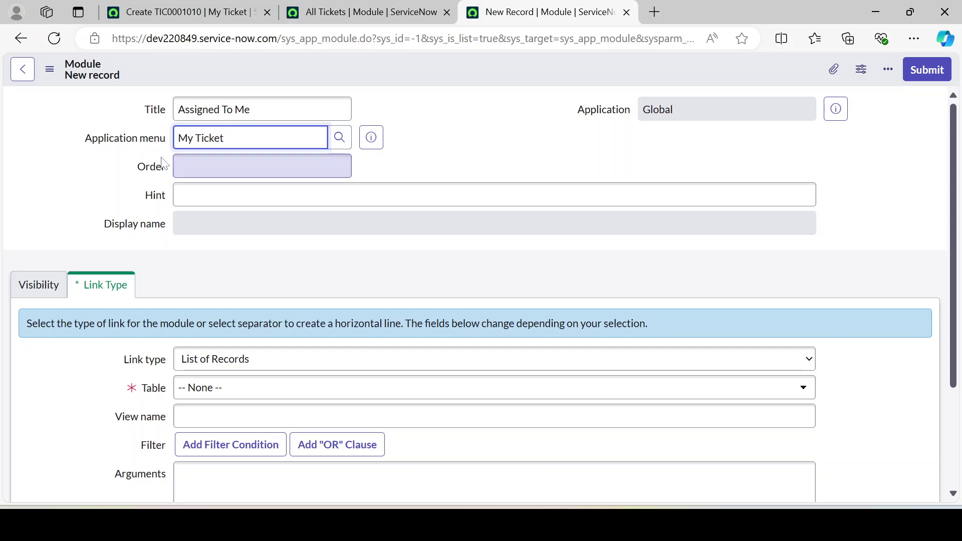
click(347, 167)
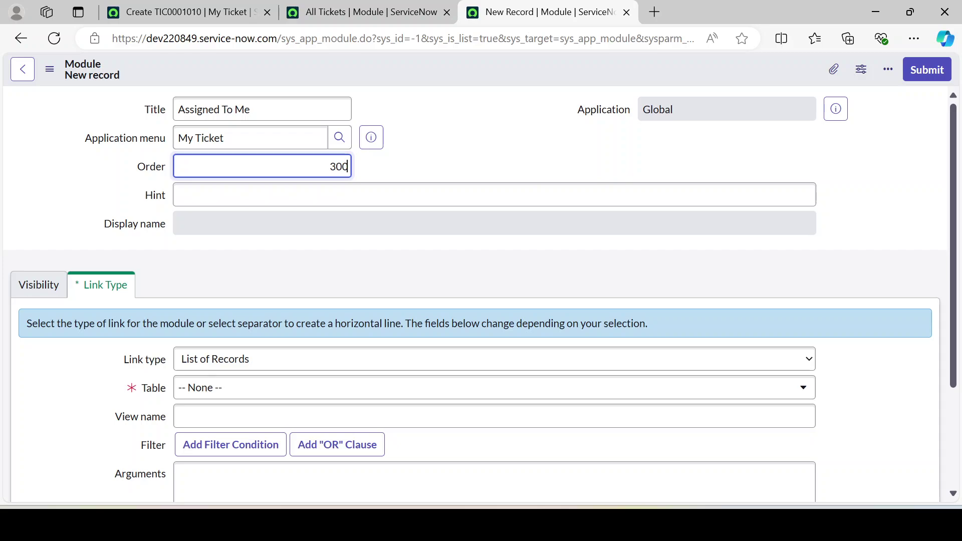
click(459, 147)
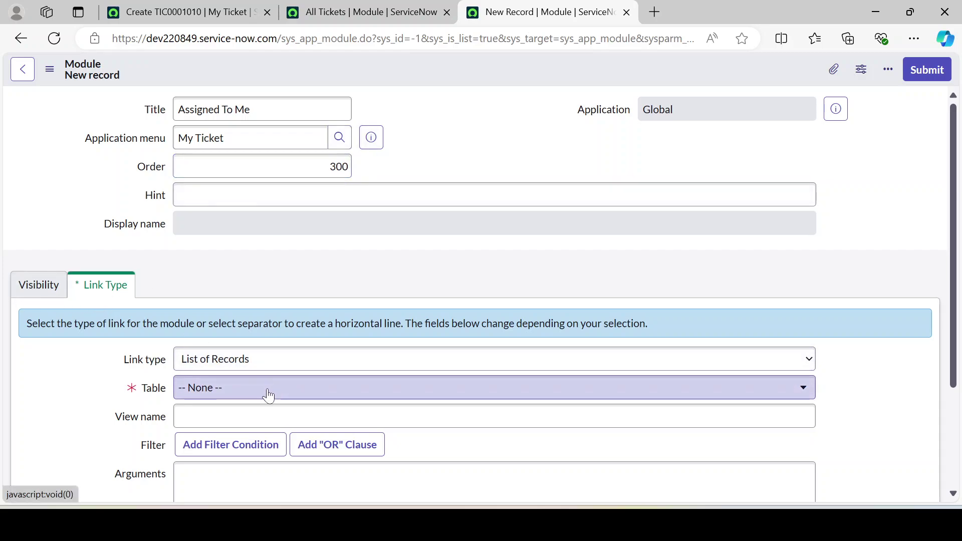
Set the new module's table to My Ticket [u_my_ticket] for its List of Records link
scroll(308, 315, down, 3)
click(284, 246)
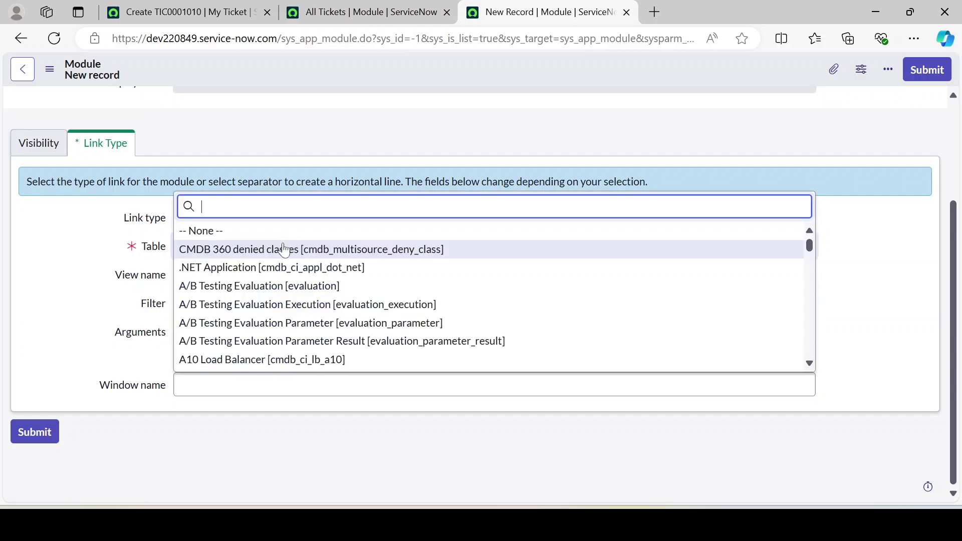
text(my t)
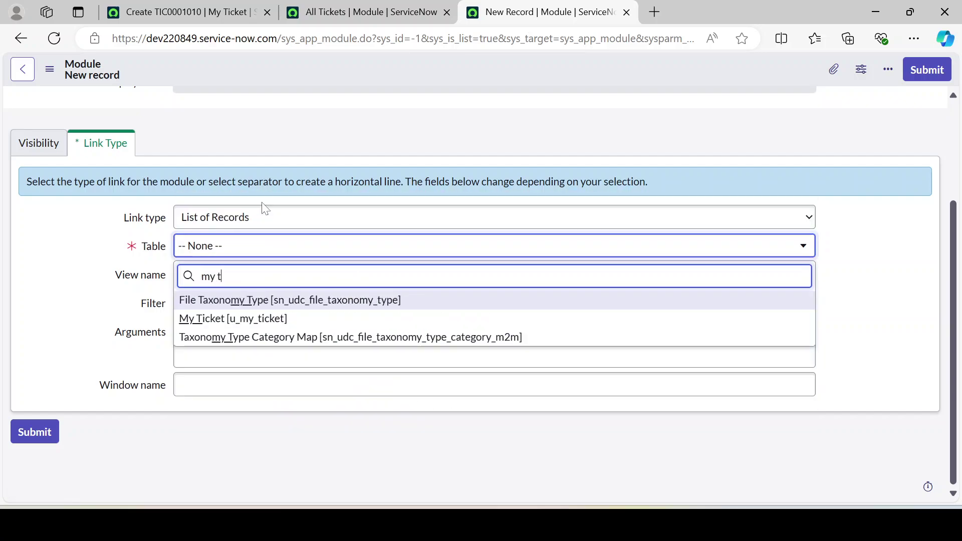
click(262, 319)
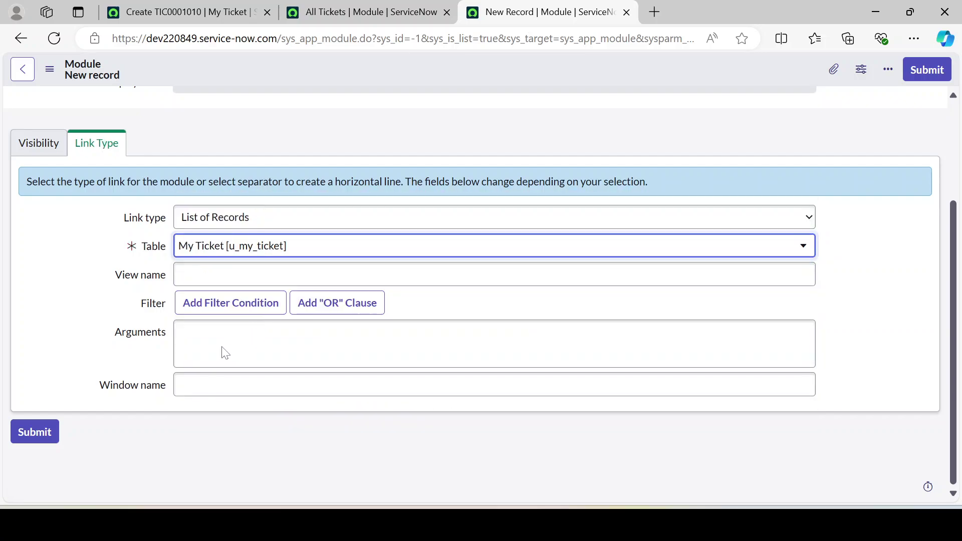
Add a filter condition to the module: Assigned to, is (dynamic), Me
click(230, 303)
click(309, 338)
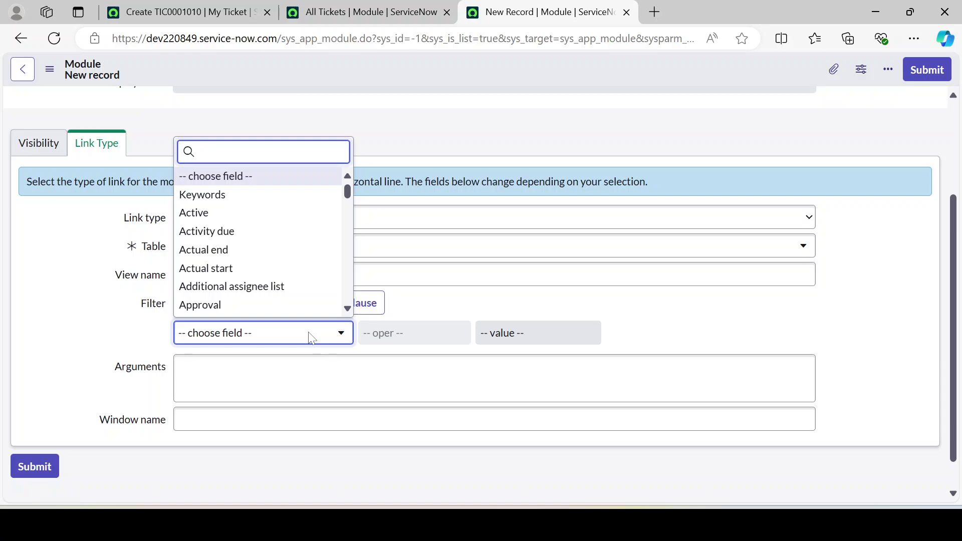
text(ass)
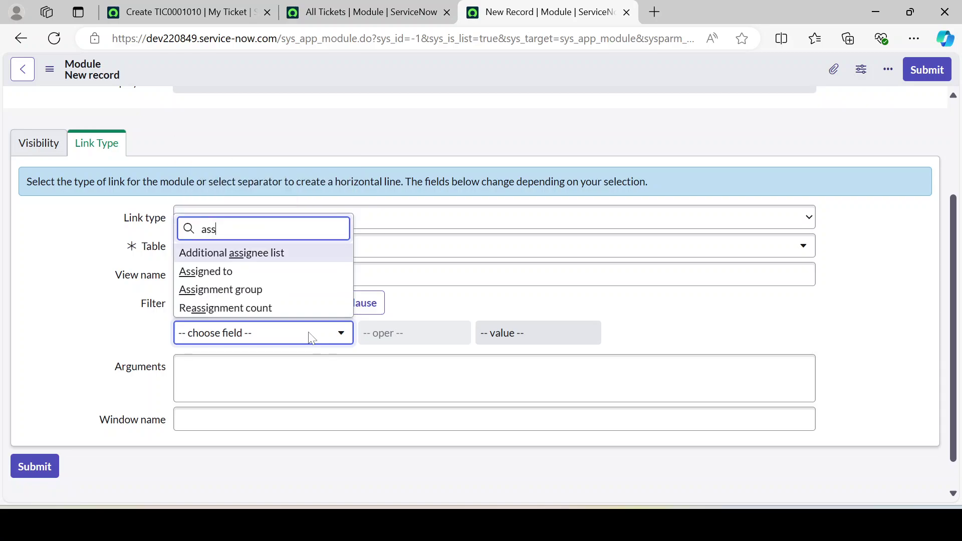
click(228, 271)
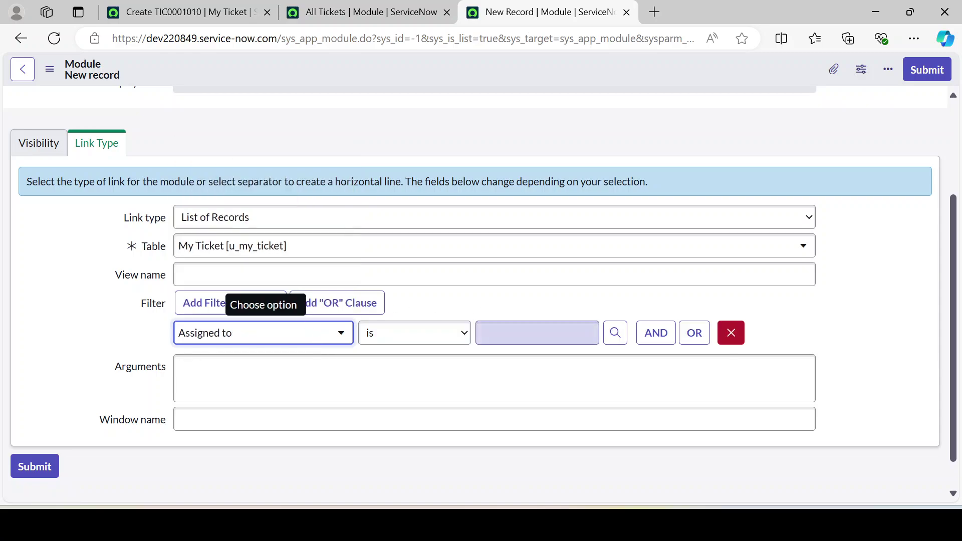
click(433, 344)
key(Escape)
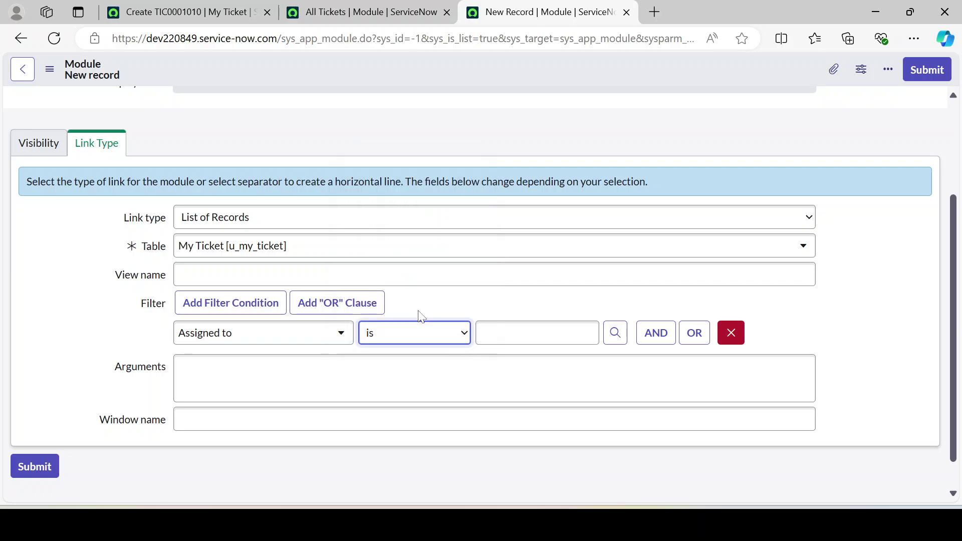
click(534, 338)
click(534, 339)
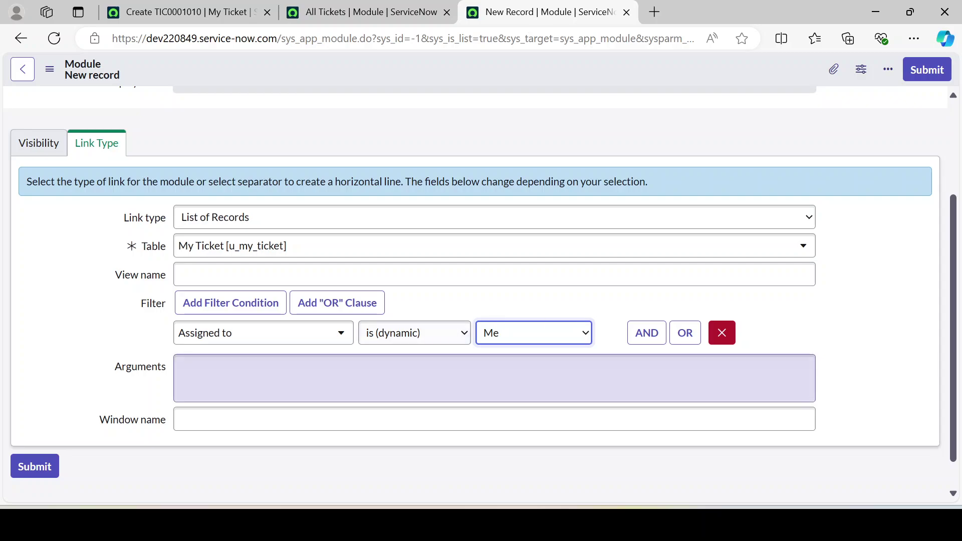
Review the new module's fields and filter operator, and save the record without leaving it
scroll(464, 305, up, 1)
scroll(464, 304, up, 3)
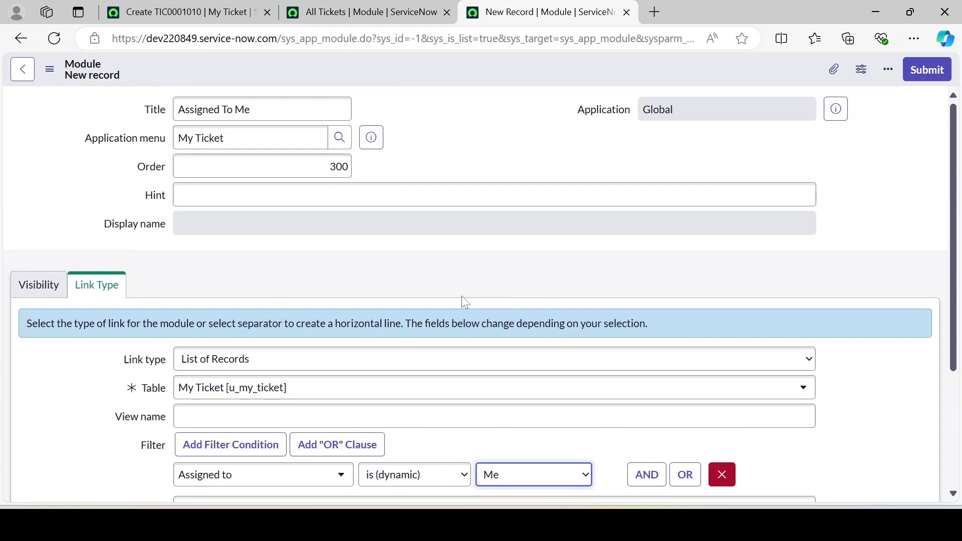
scroll(446, 287, down, 4)
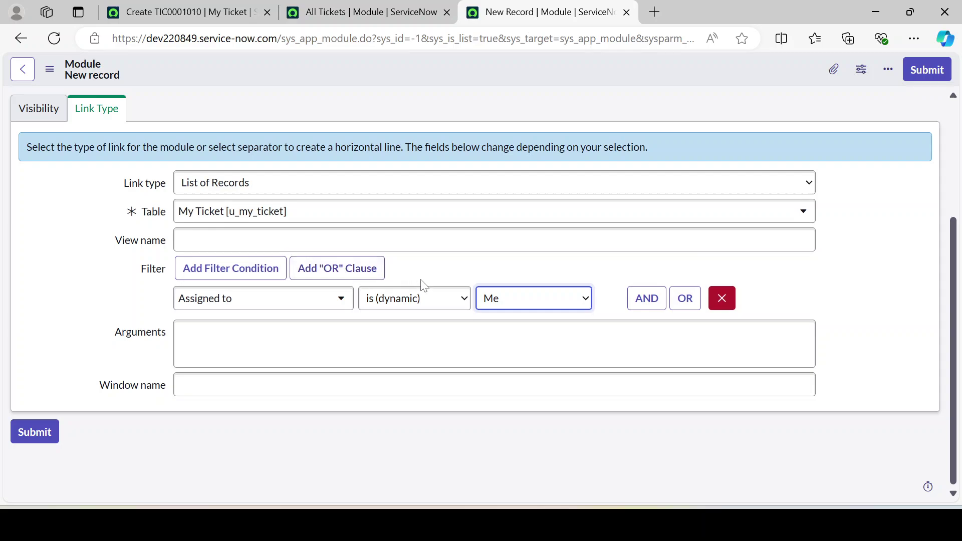
click(430, 299)
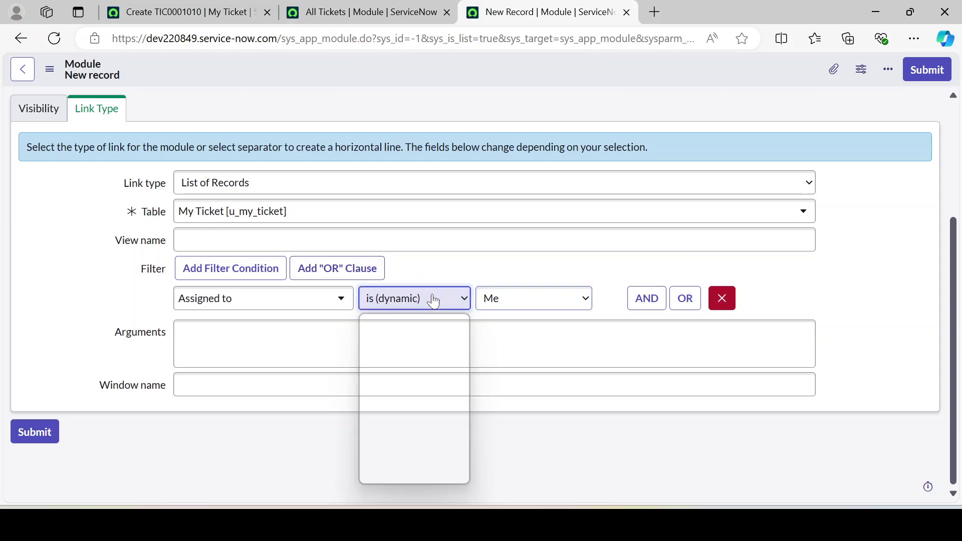
click(526, 449)
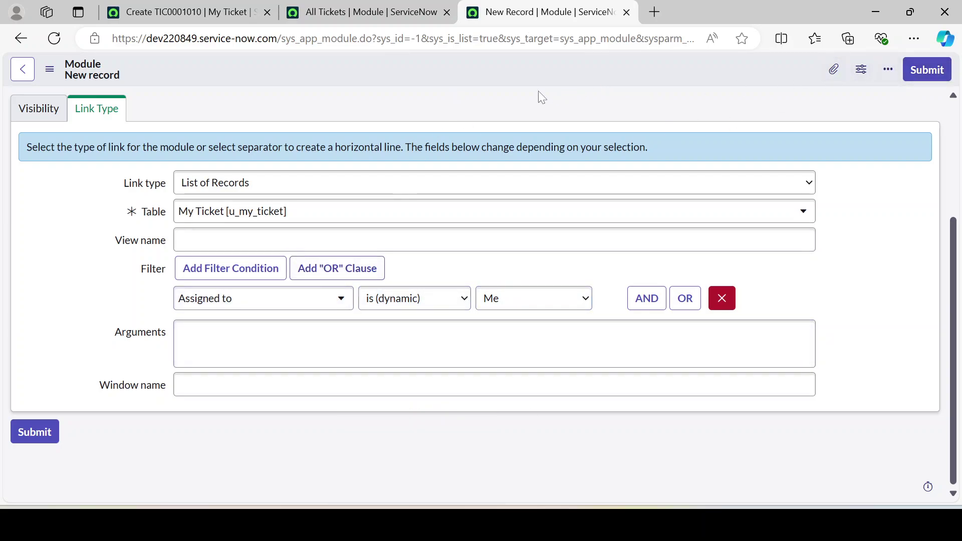
right_click(530, 68)
click(555, 73)
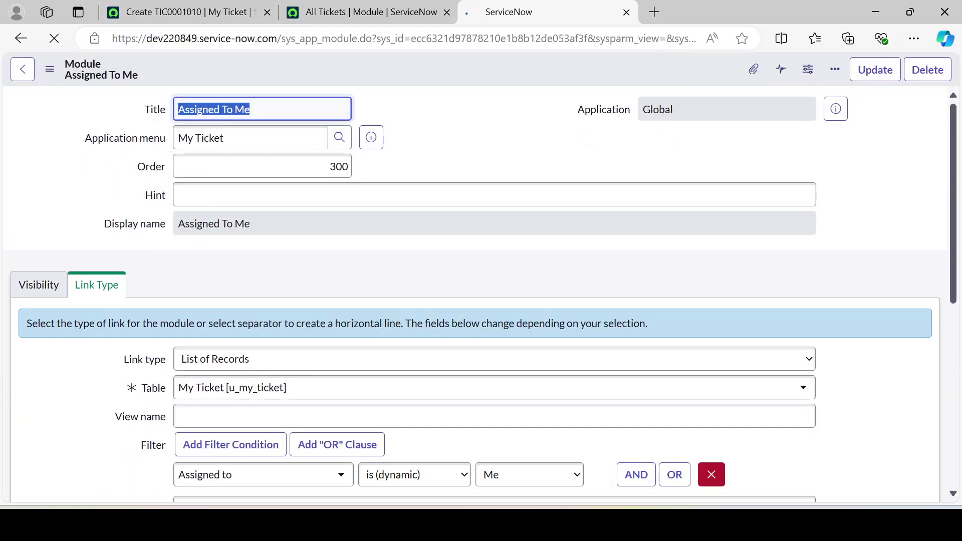
click(397, 114)
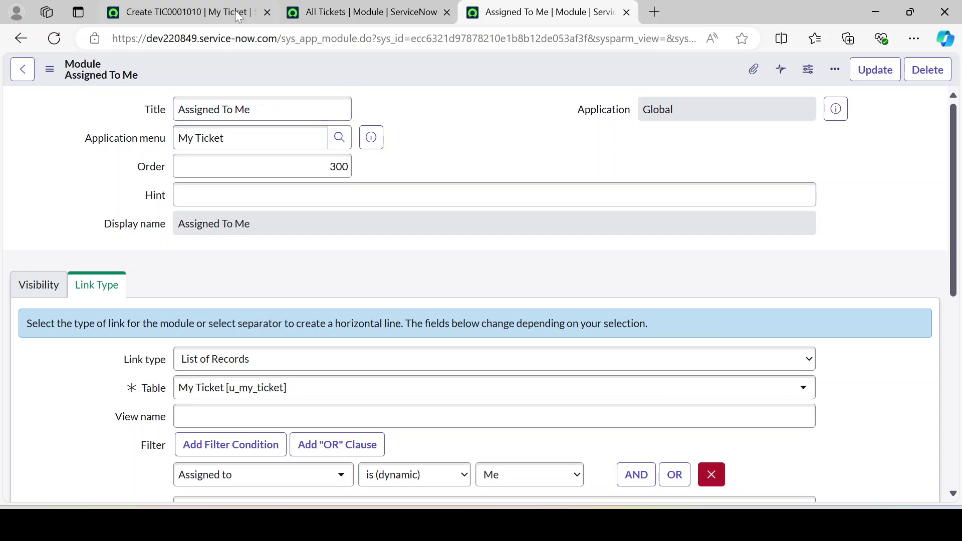
On the My Ticket form page, search the navigator for "my t" and "Assigned To Me" to look for the new module, and clear the filter
click(241, 15)
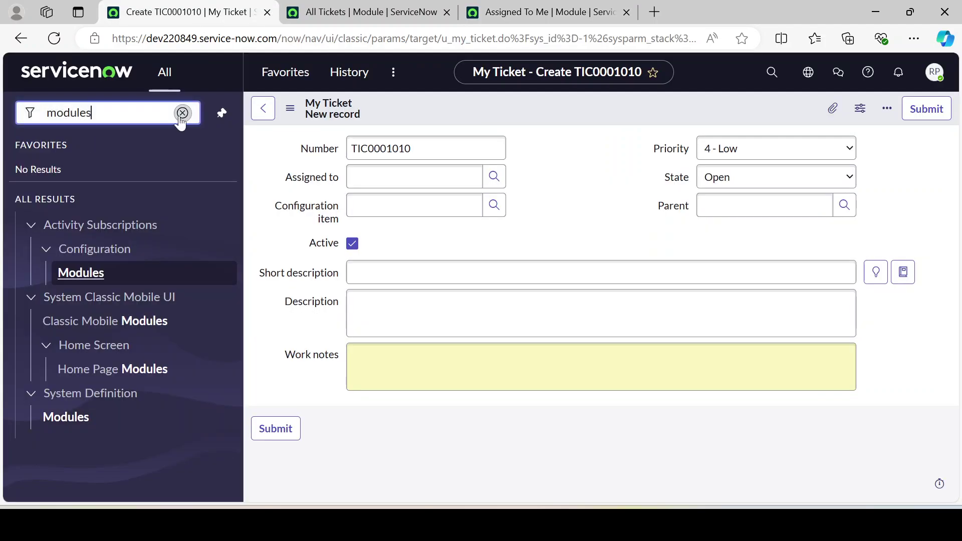
click(184, 112)
text(my t)
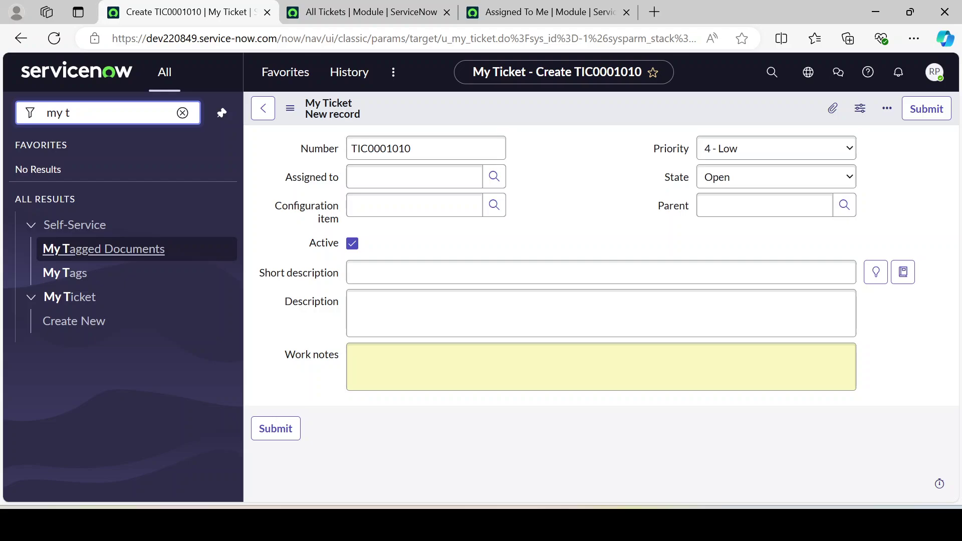
key(BackSpace)
key(BackSpace)
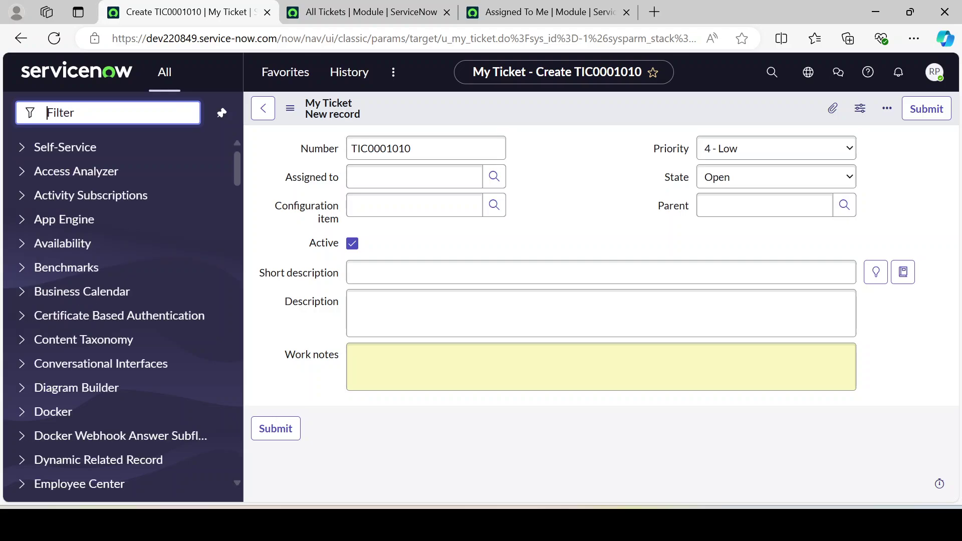
text(Assigned To Me)
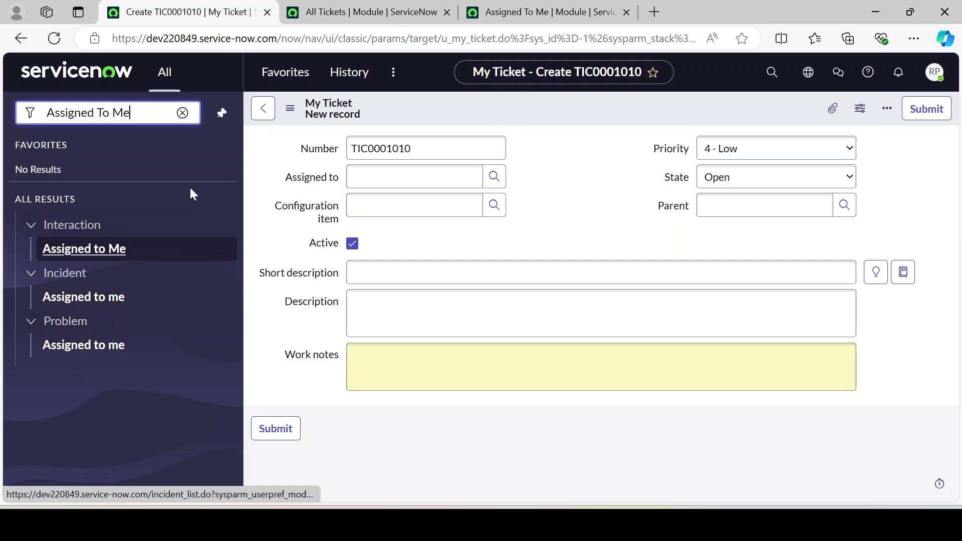
click(182, 112)
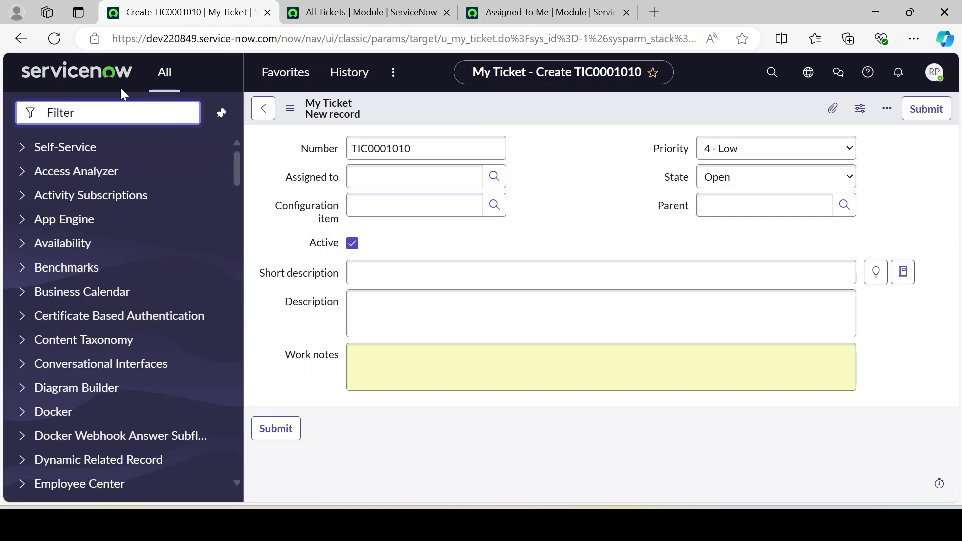
Reload the My Ticket form page, and review the visibility settings of the Assigned To Me module and the All Tickets module record
click(55, 40)
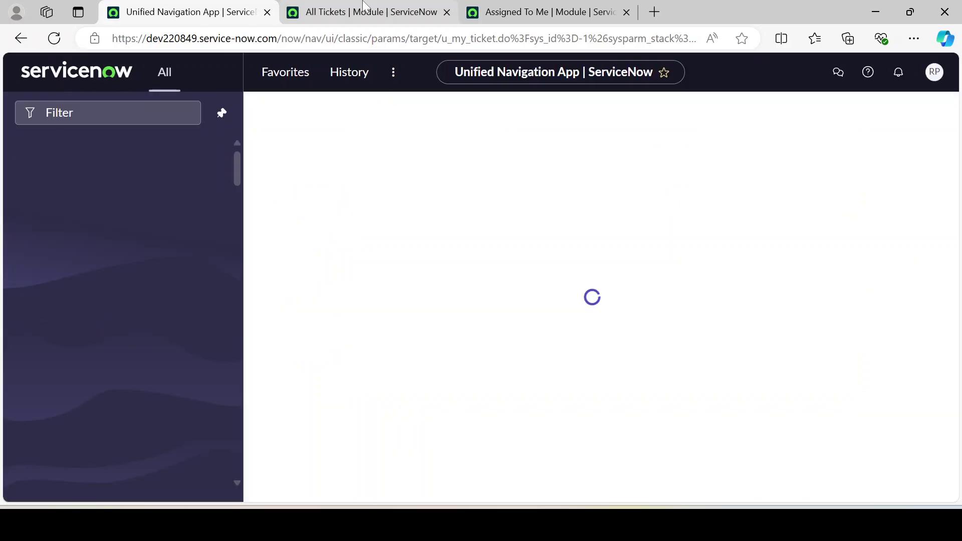
click(364, 11)
click(545, 12)
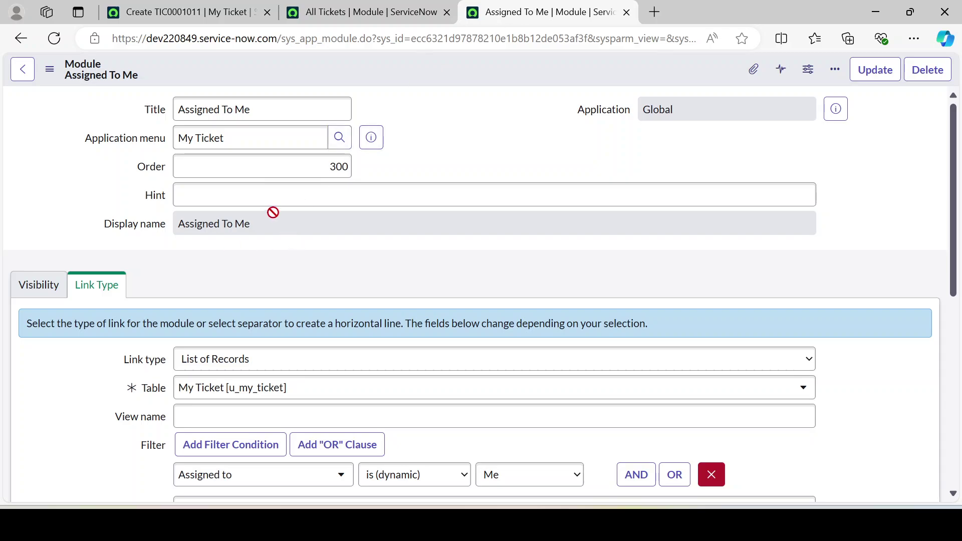
click(23, 293)
scroll(97, 268, down, 4)
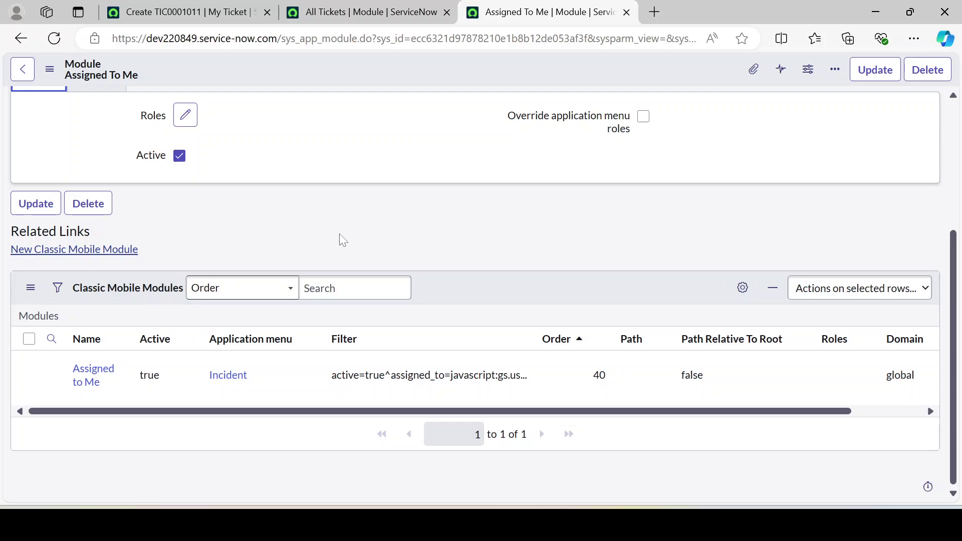
scroll(343, 234, up, 4)
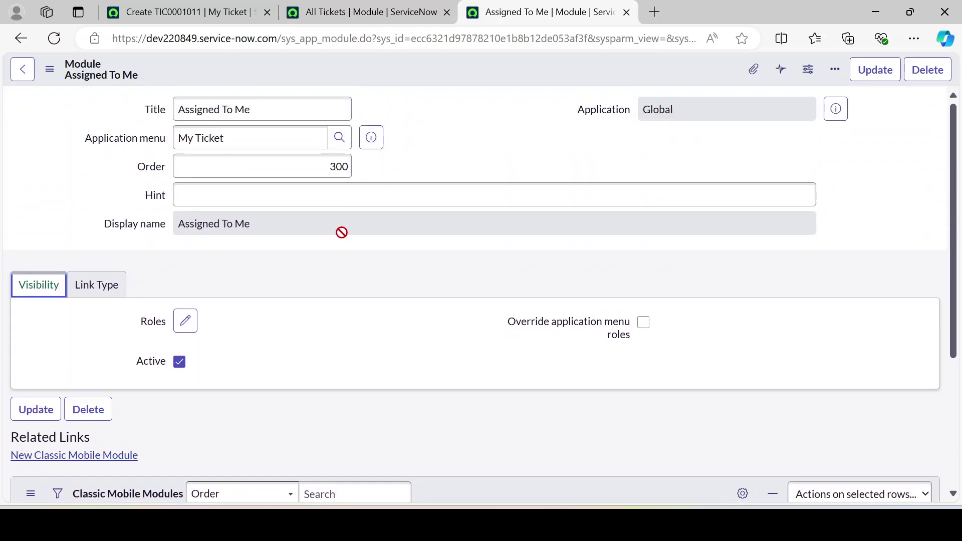
click(370, 11)
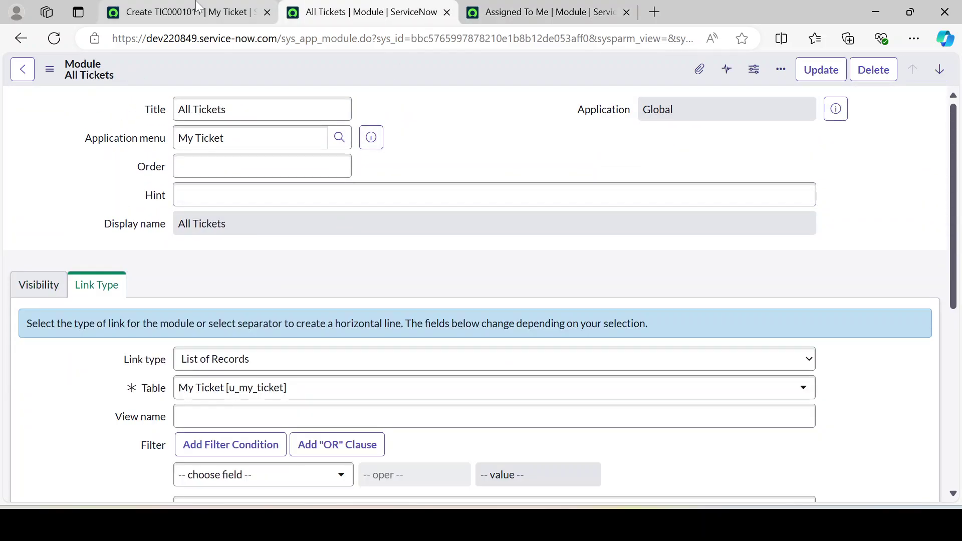
Search the navigator for "my t", open the Create New module's record for editing, and review its order, visibility and link type settings
click(183, 12)
click(107, 113)
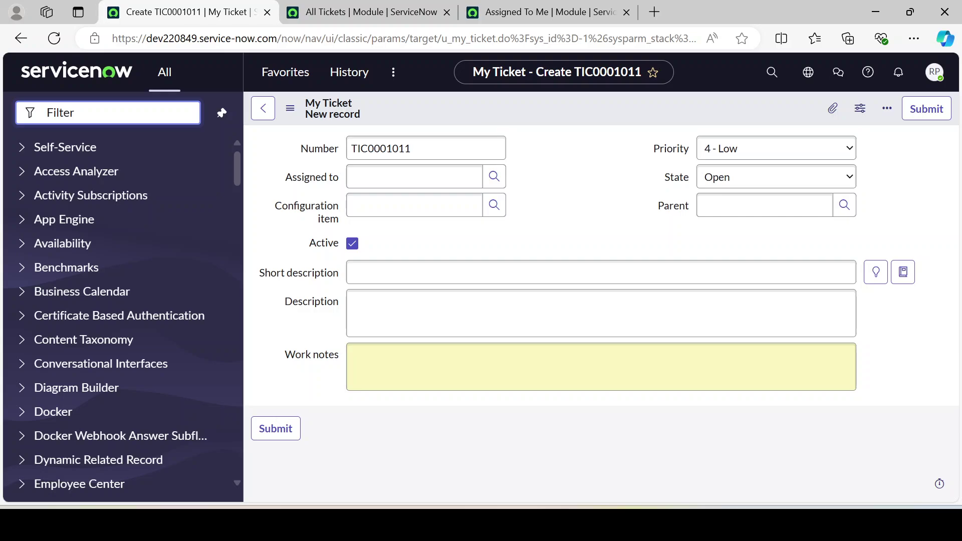
text(my t)
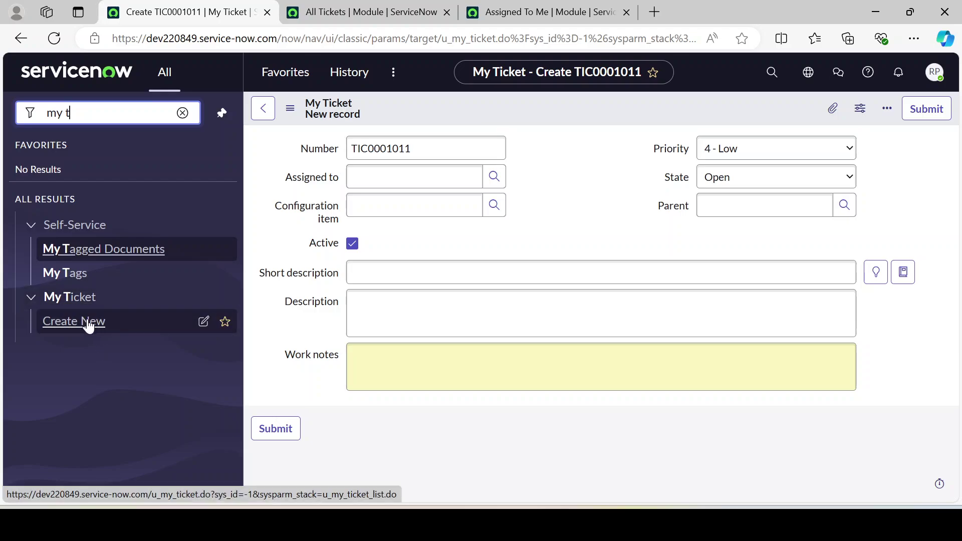
click(203, 327)
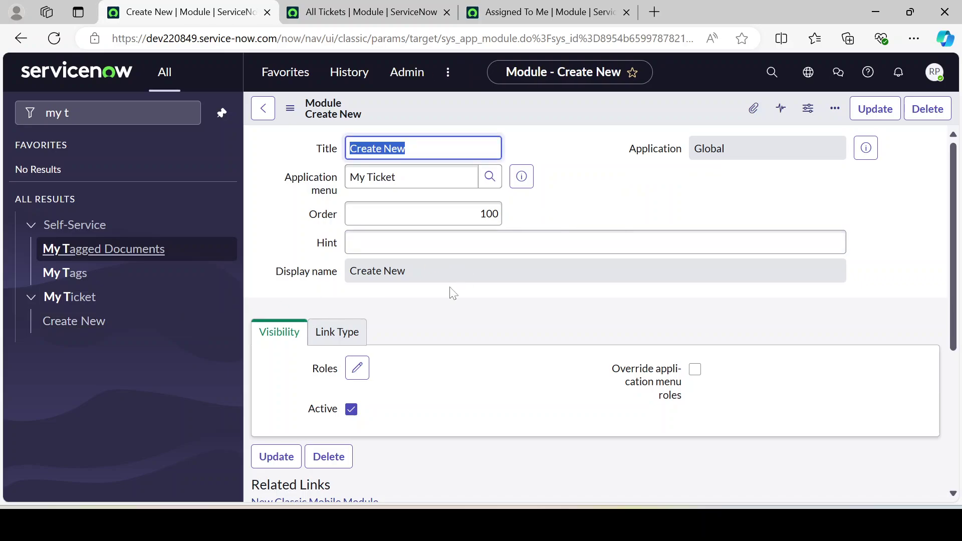
scroll(452, 290, down, 4)
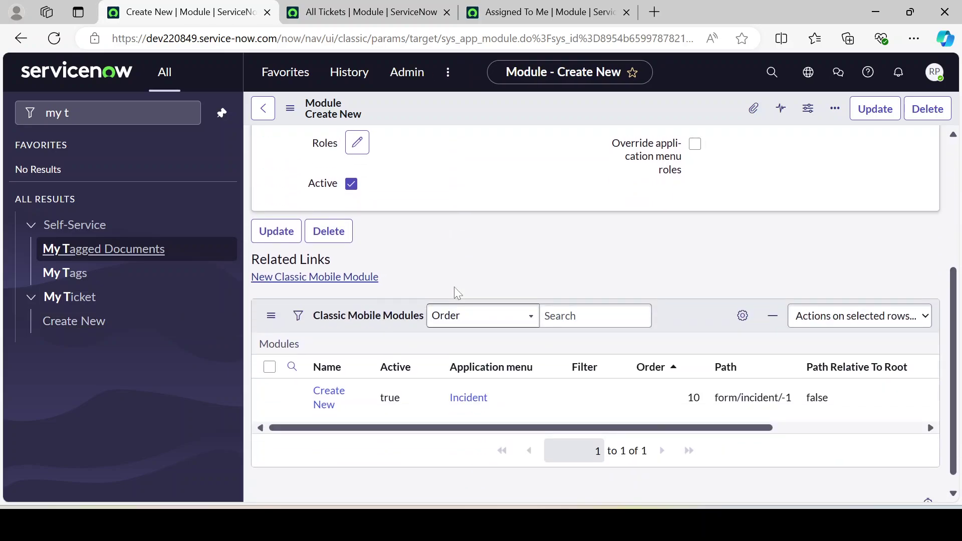
scroll(455, 287, up, 2)
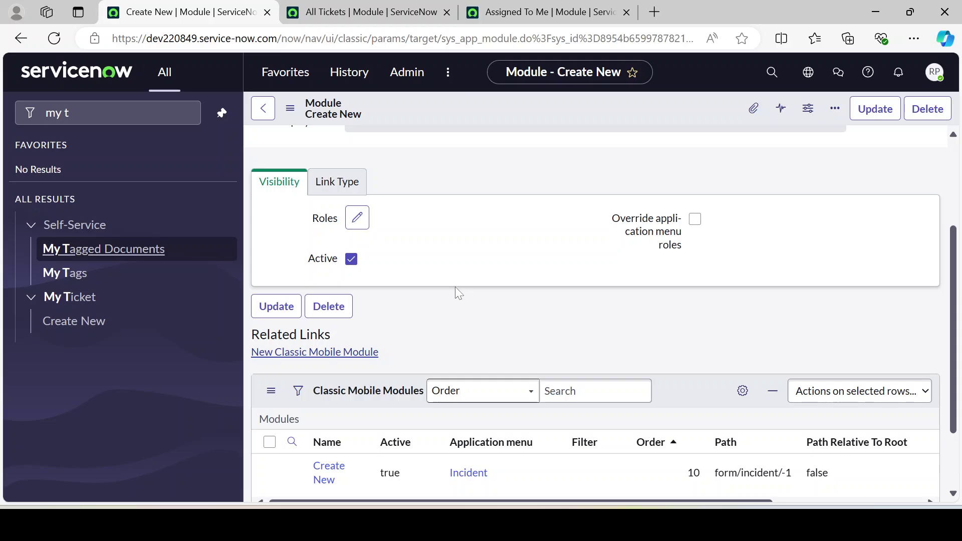
click(337, 181)
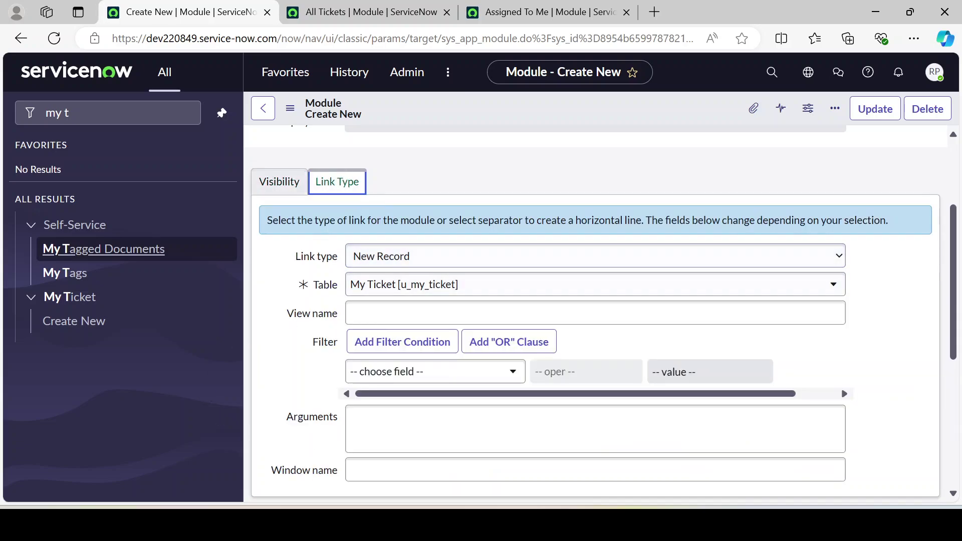
Set the All Tickets module's order to 100 and save the record without leaving it
key(ctrl+Tab)
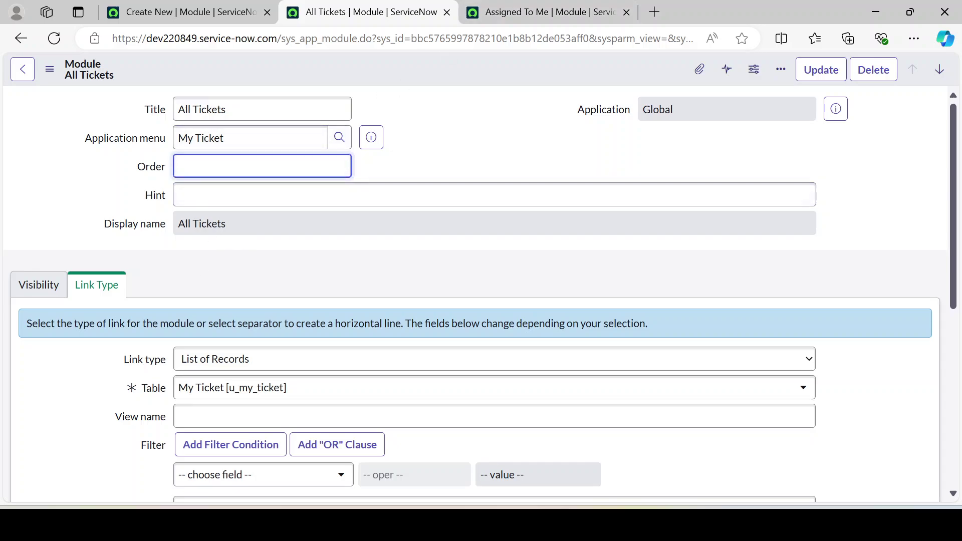
right_click(460, 64)
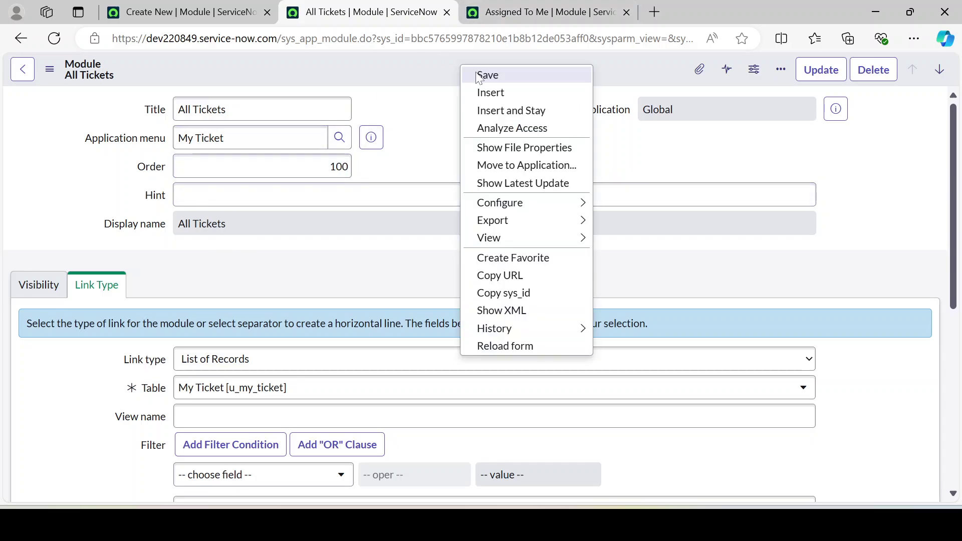
click(477, 74)
Set the Assigned To Me module's order to 100 and save the record without leaving it
click(548, 12)
double_click(339, 167)
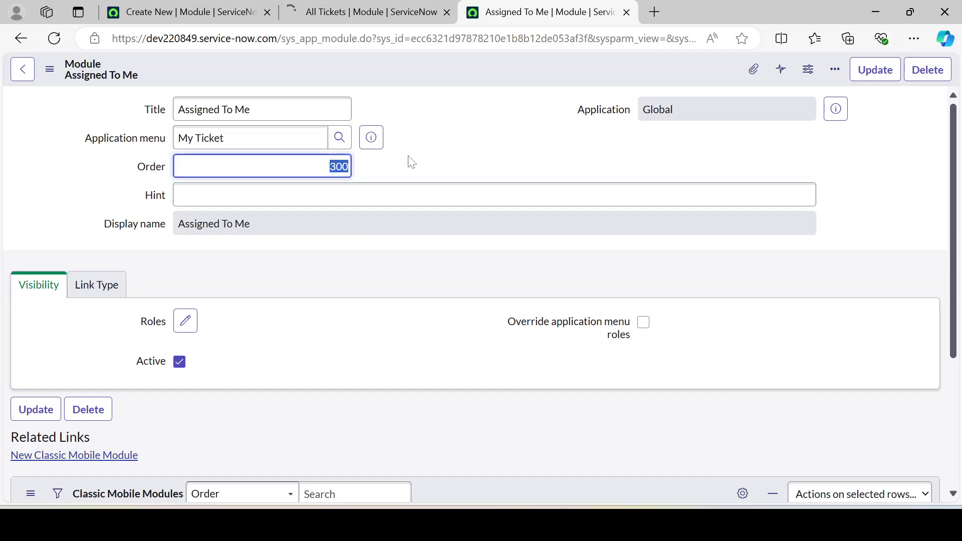
text(100)
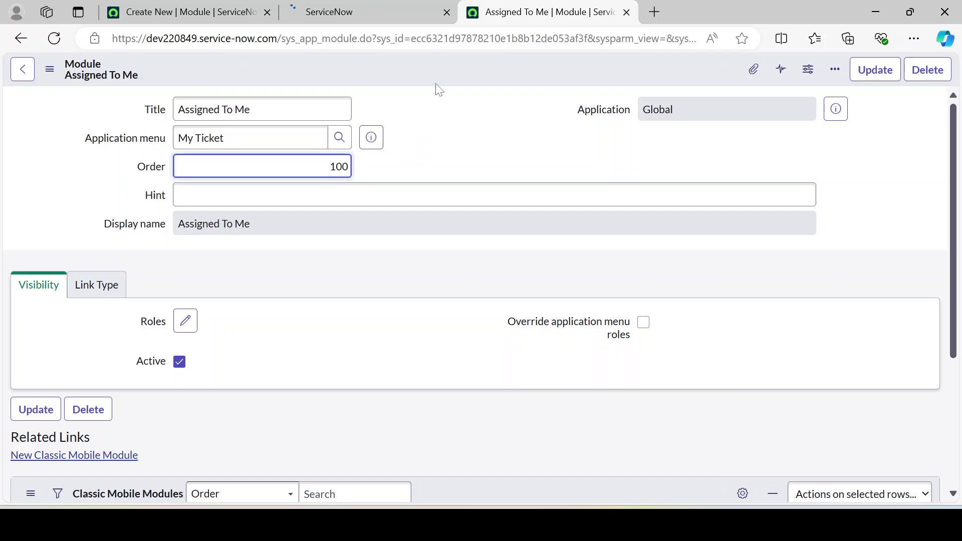
right_click(441, 65)
click(461, 75)
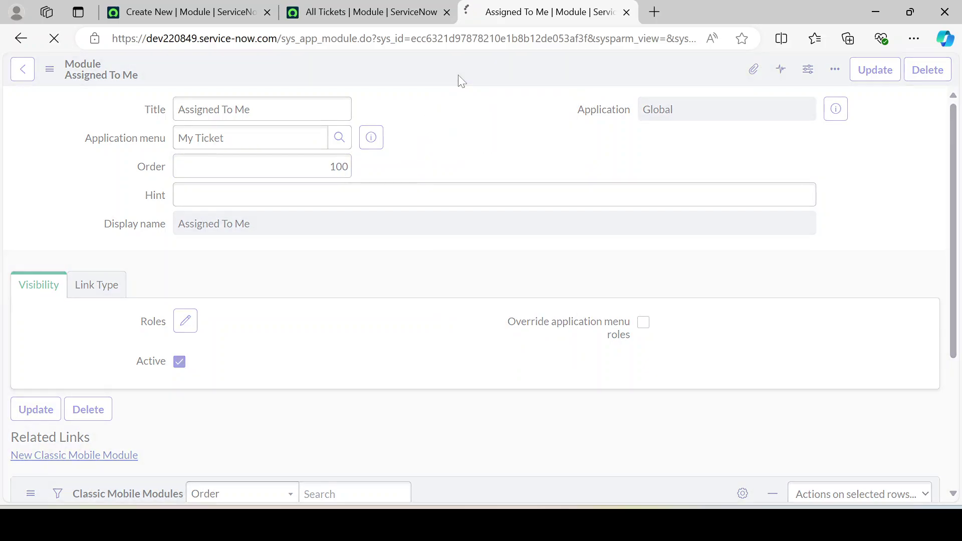
Go back to the Create New module page, reload it, and search the navigator for "my t"
key(ctrl+shift+Tab)
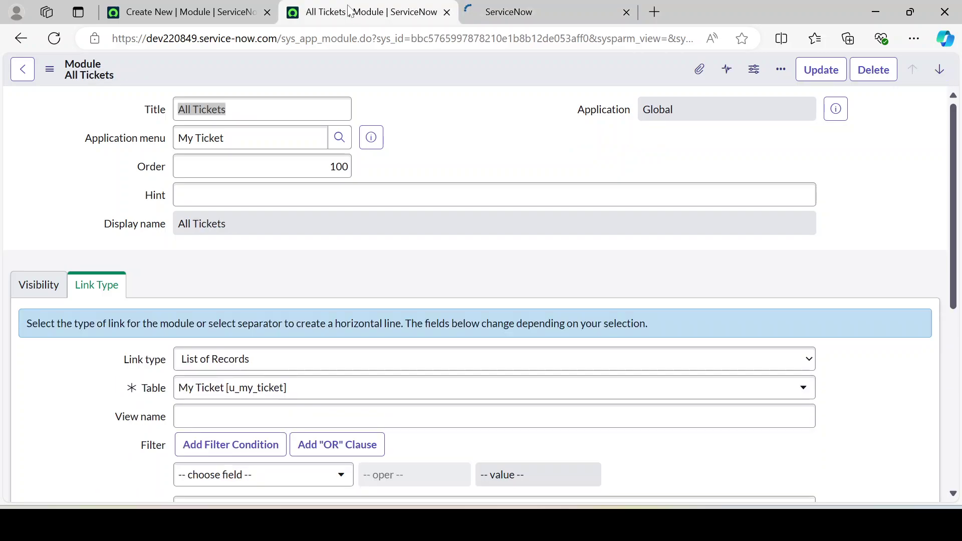
key(ctrl+shift+Tab)
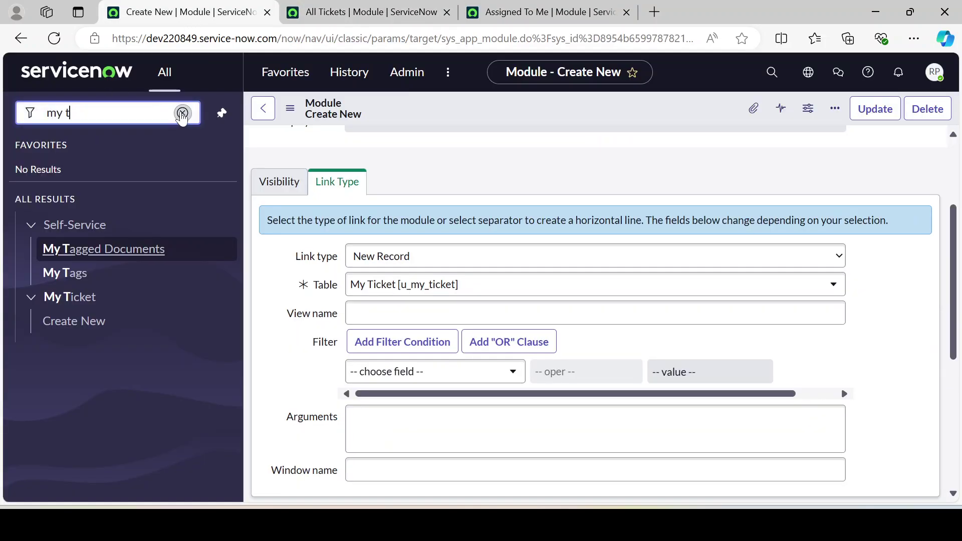
click(182, 113)
key(F5)
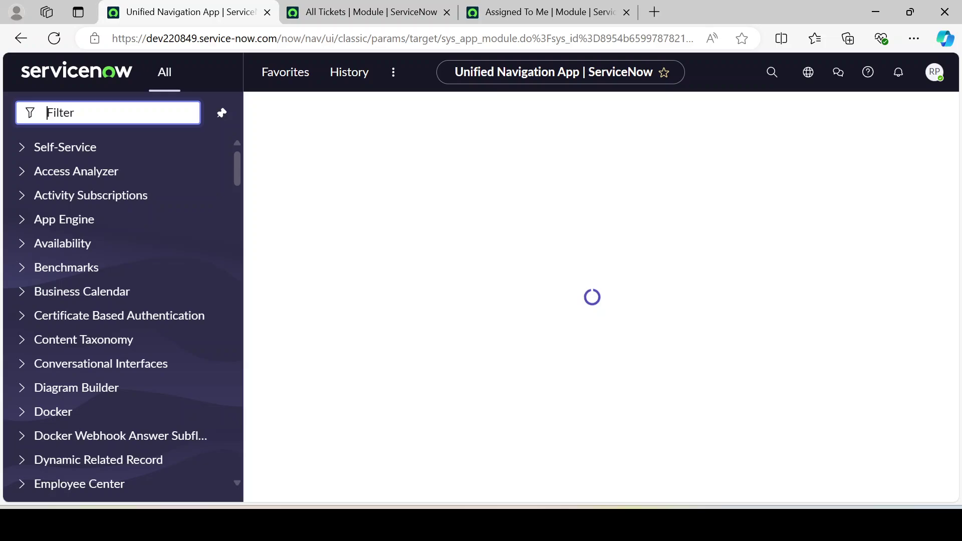
text(my t)
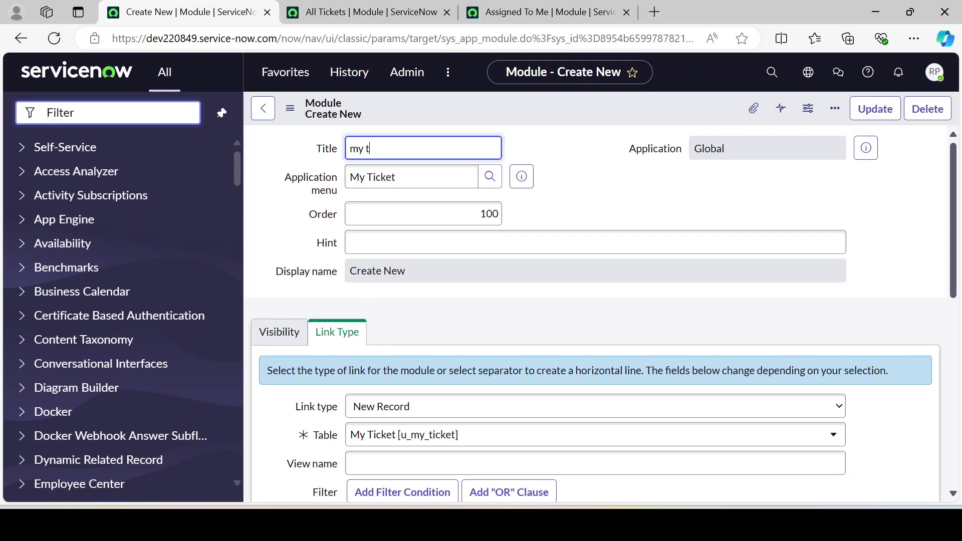
key(ctrl+z)
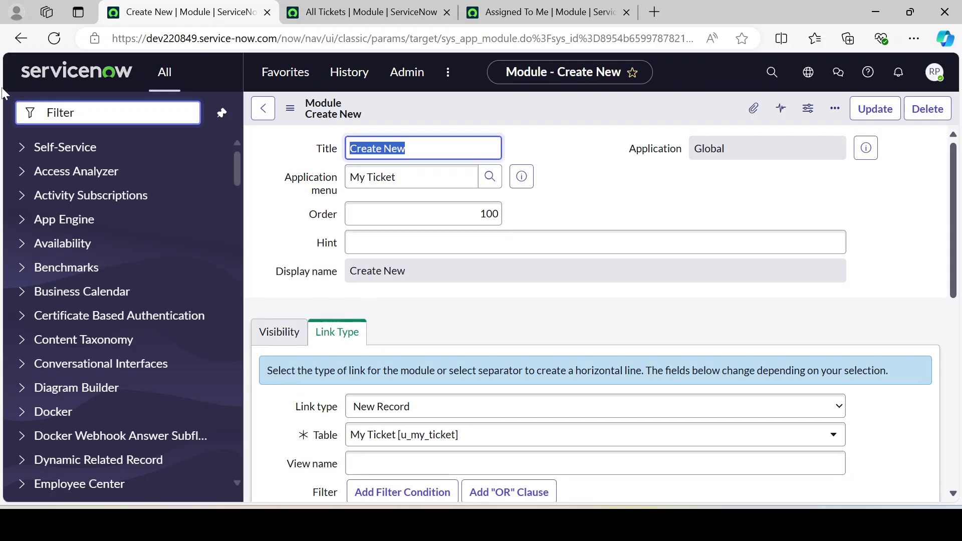
click(100, 113)
text(my )
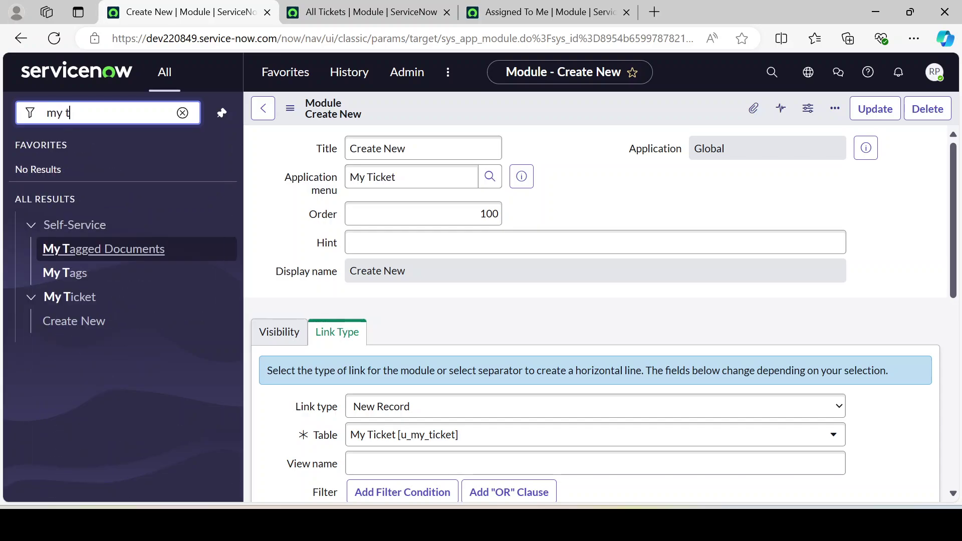
text(t)
Search the navigator for "All t" and for "Assigned To Me" to look for the two missing modules
key(BackSpace)
key(BackSpace)
key(BackSpace)
key(BackSpace)
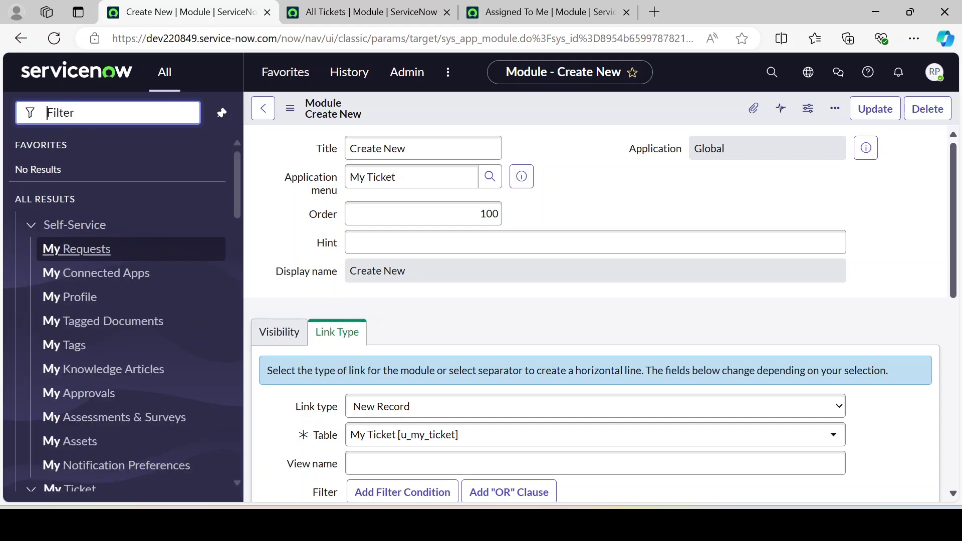
text(All t)
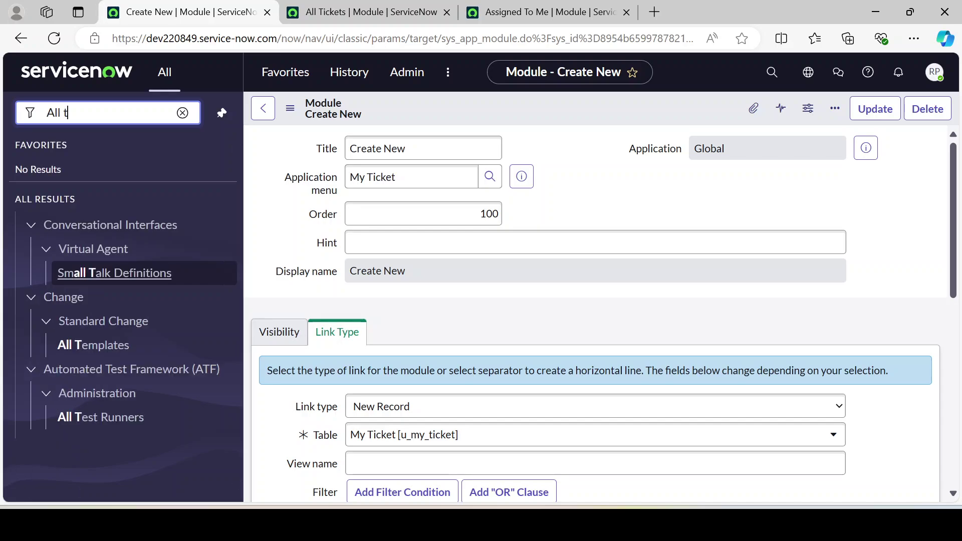
key(BackSpace)
key(BackSpace)
key(BackSpace)
key(BackSpace)
key(BackSpace)
text(Assigned To Me)
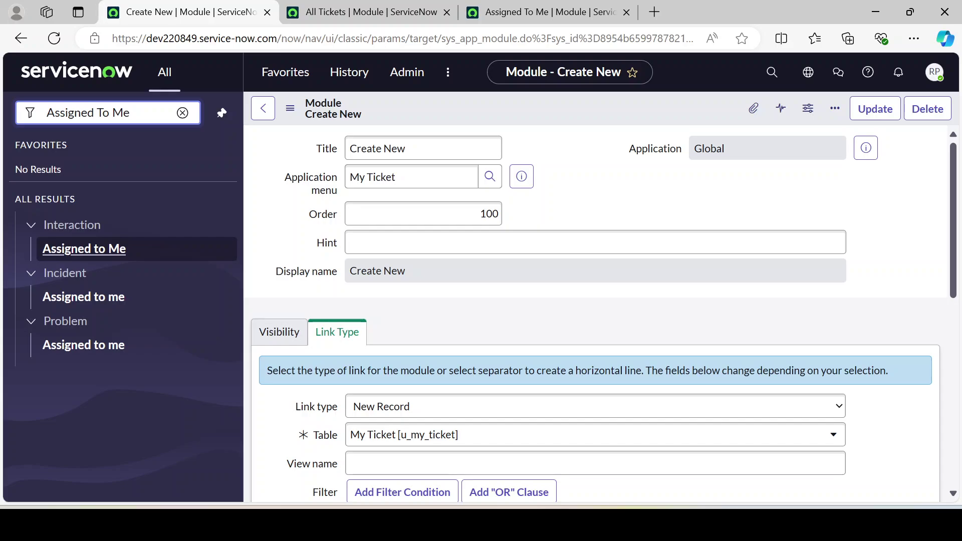
Compare the settings of the Assigned To Me, All Tickets and Create New module records, and clear the navigator filter
click(546, 12)
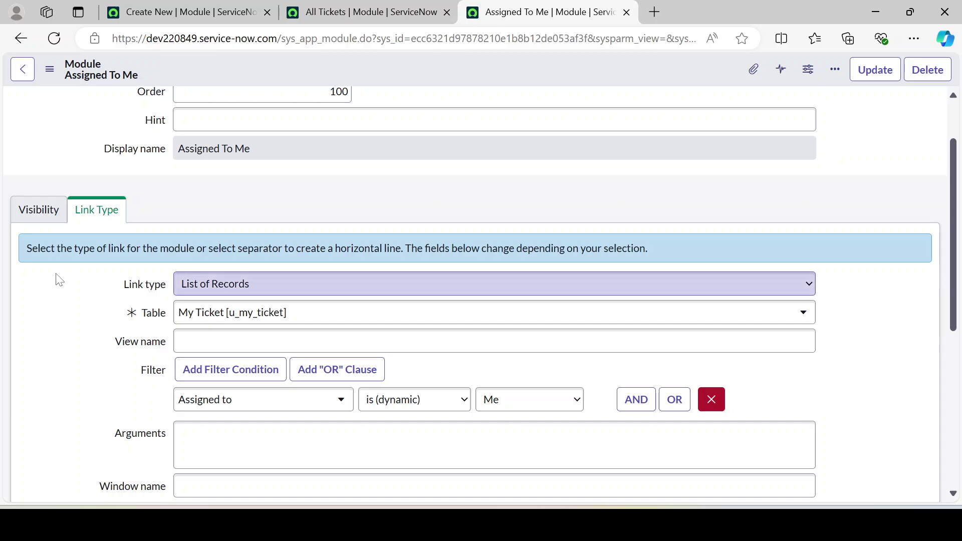
scroll(76, 284, down, 5)
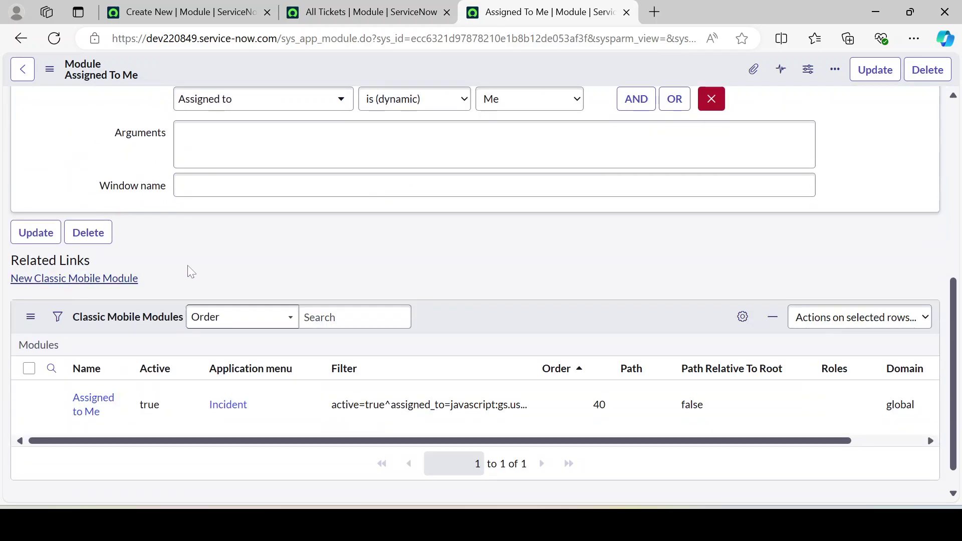
scroll(191, 270, up, 6)
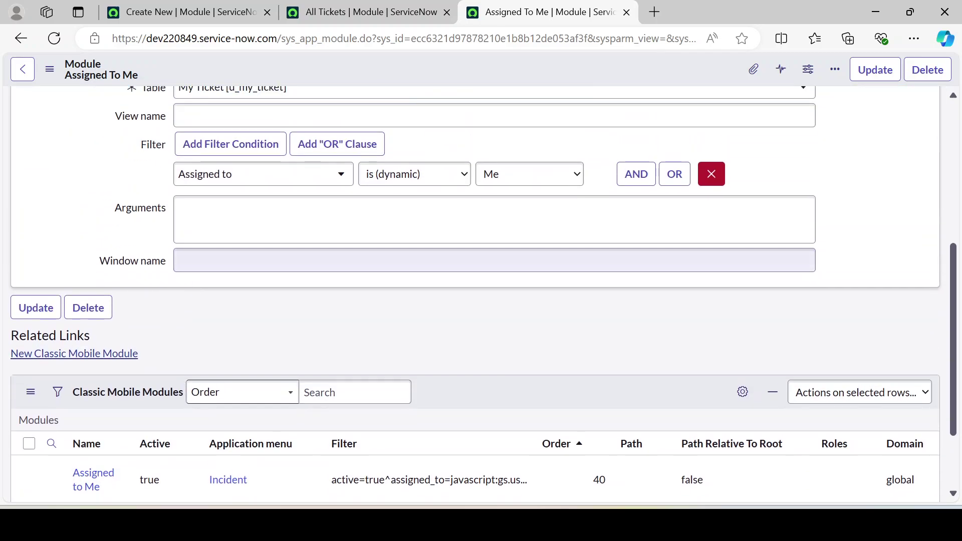
click(403, 12)
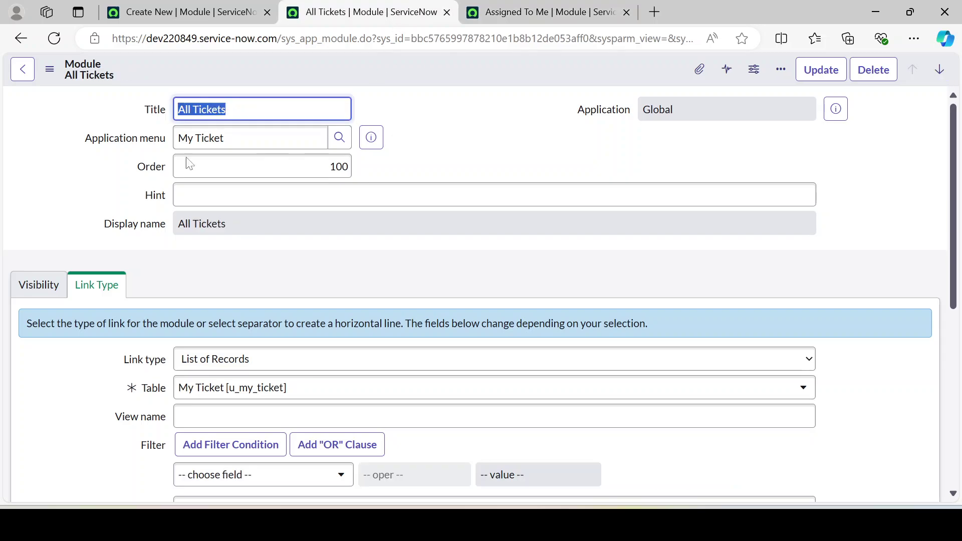
click(193, 8)
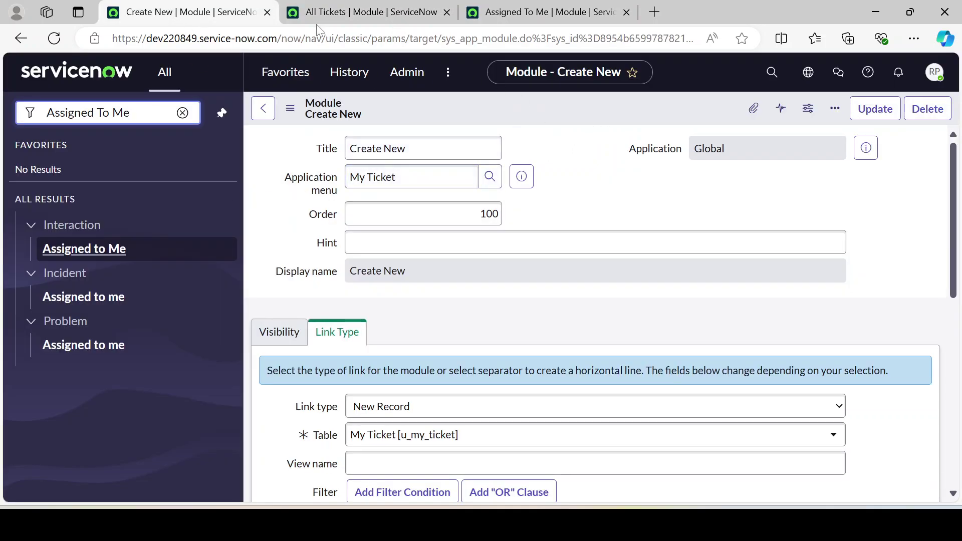
click(183, 112)
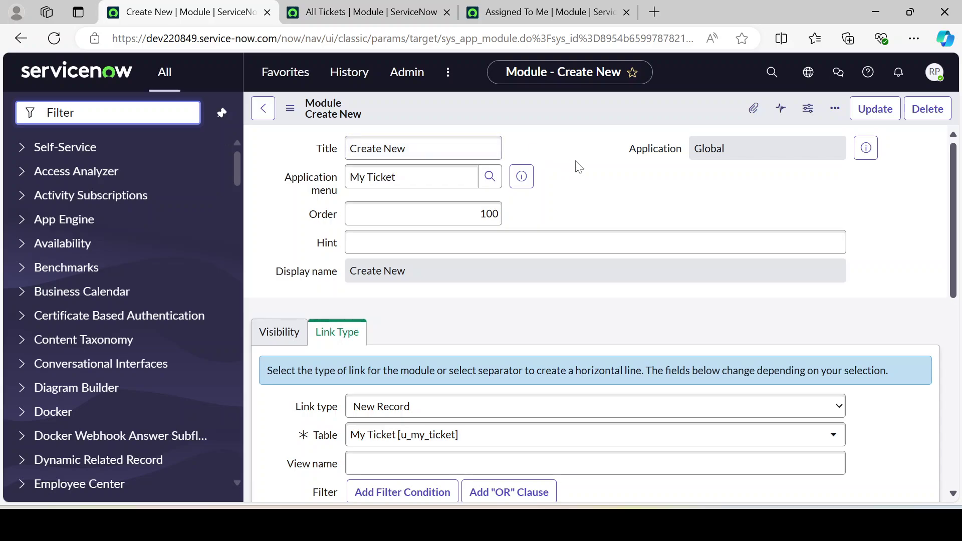